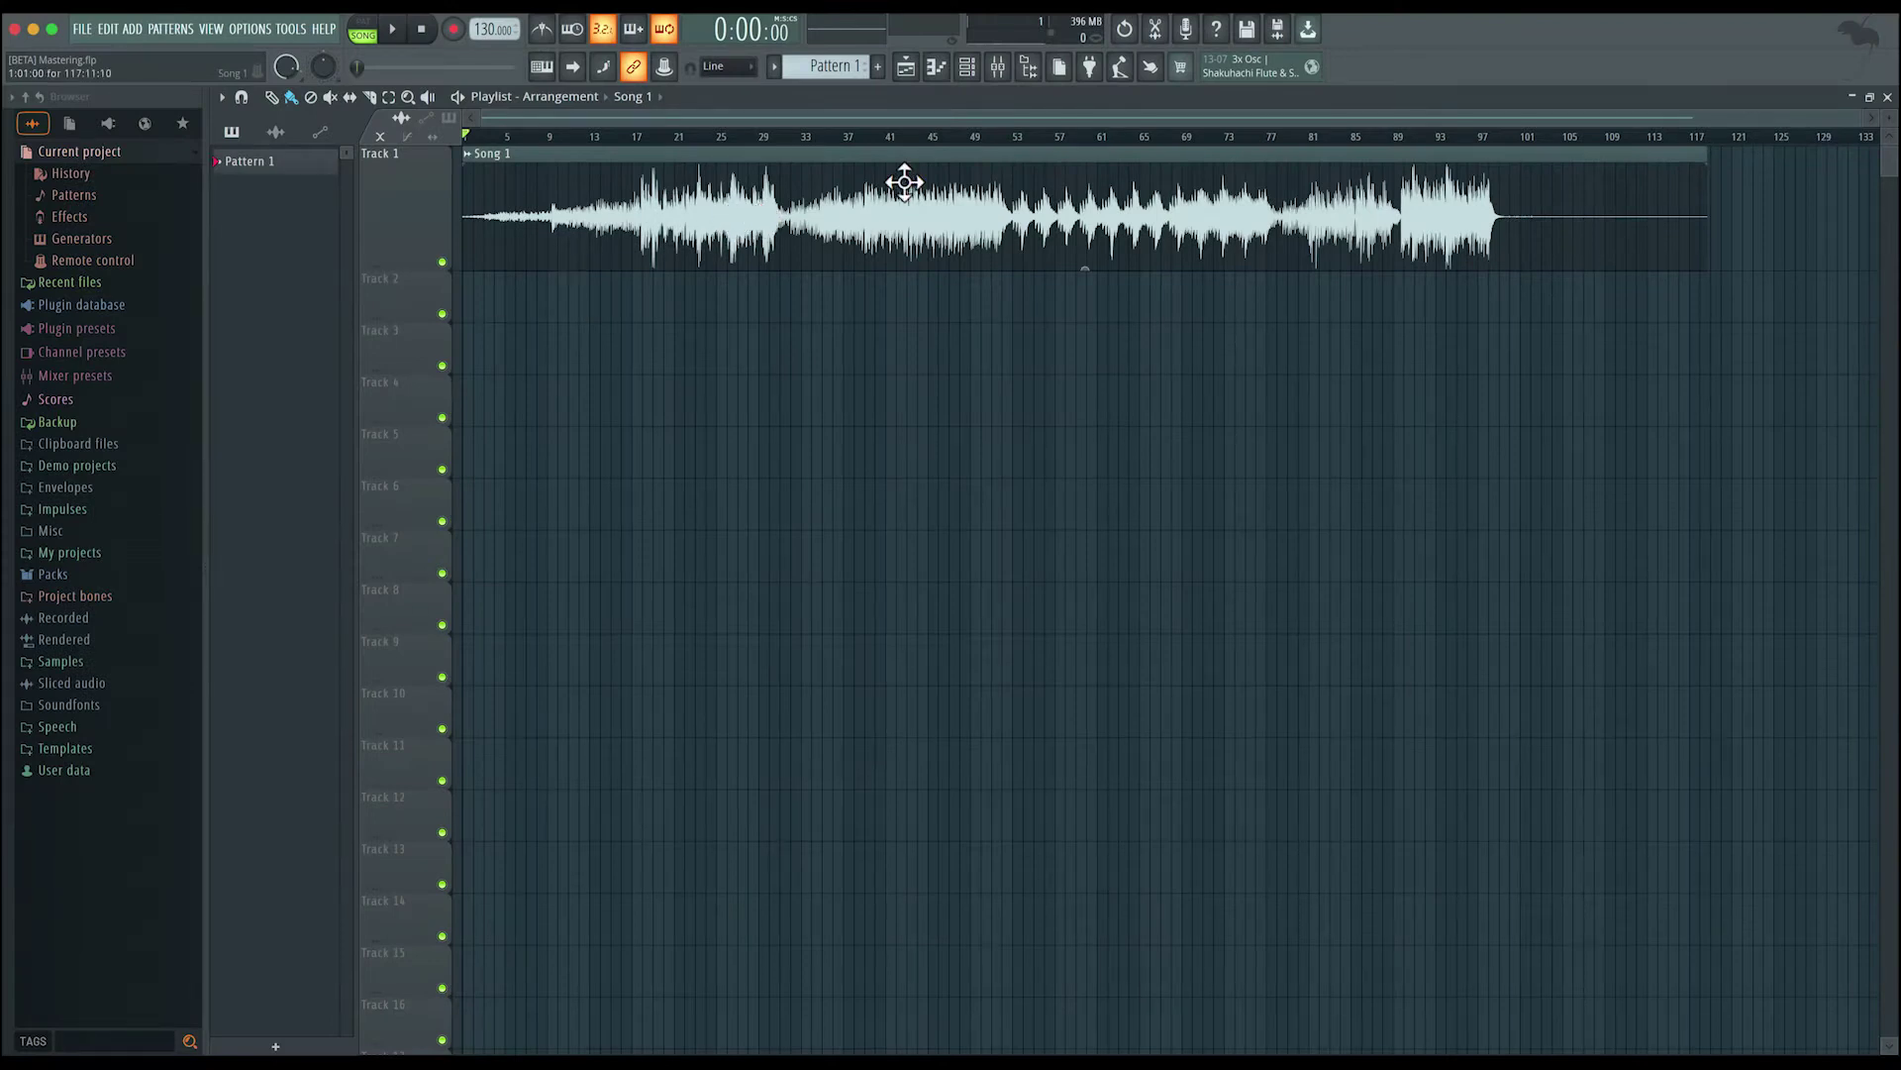
- Route the Song 1 audio clip to mixer insert 5 via its Track setting
{"action": "left_click", "coordinate": [1000, 66]}
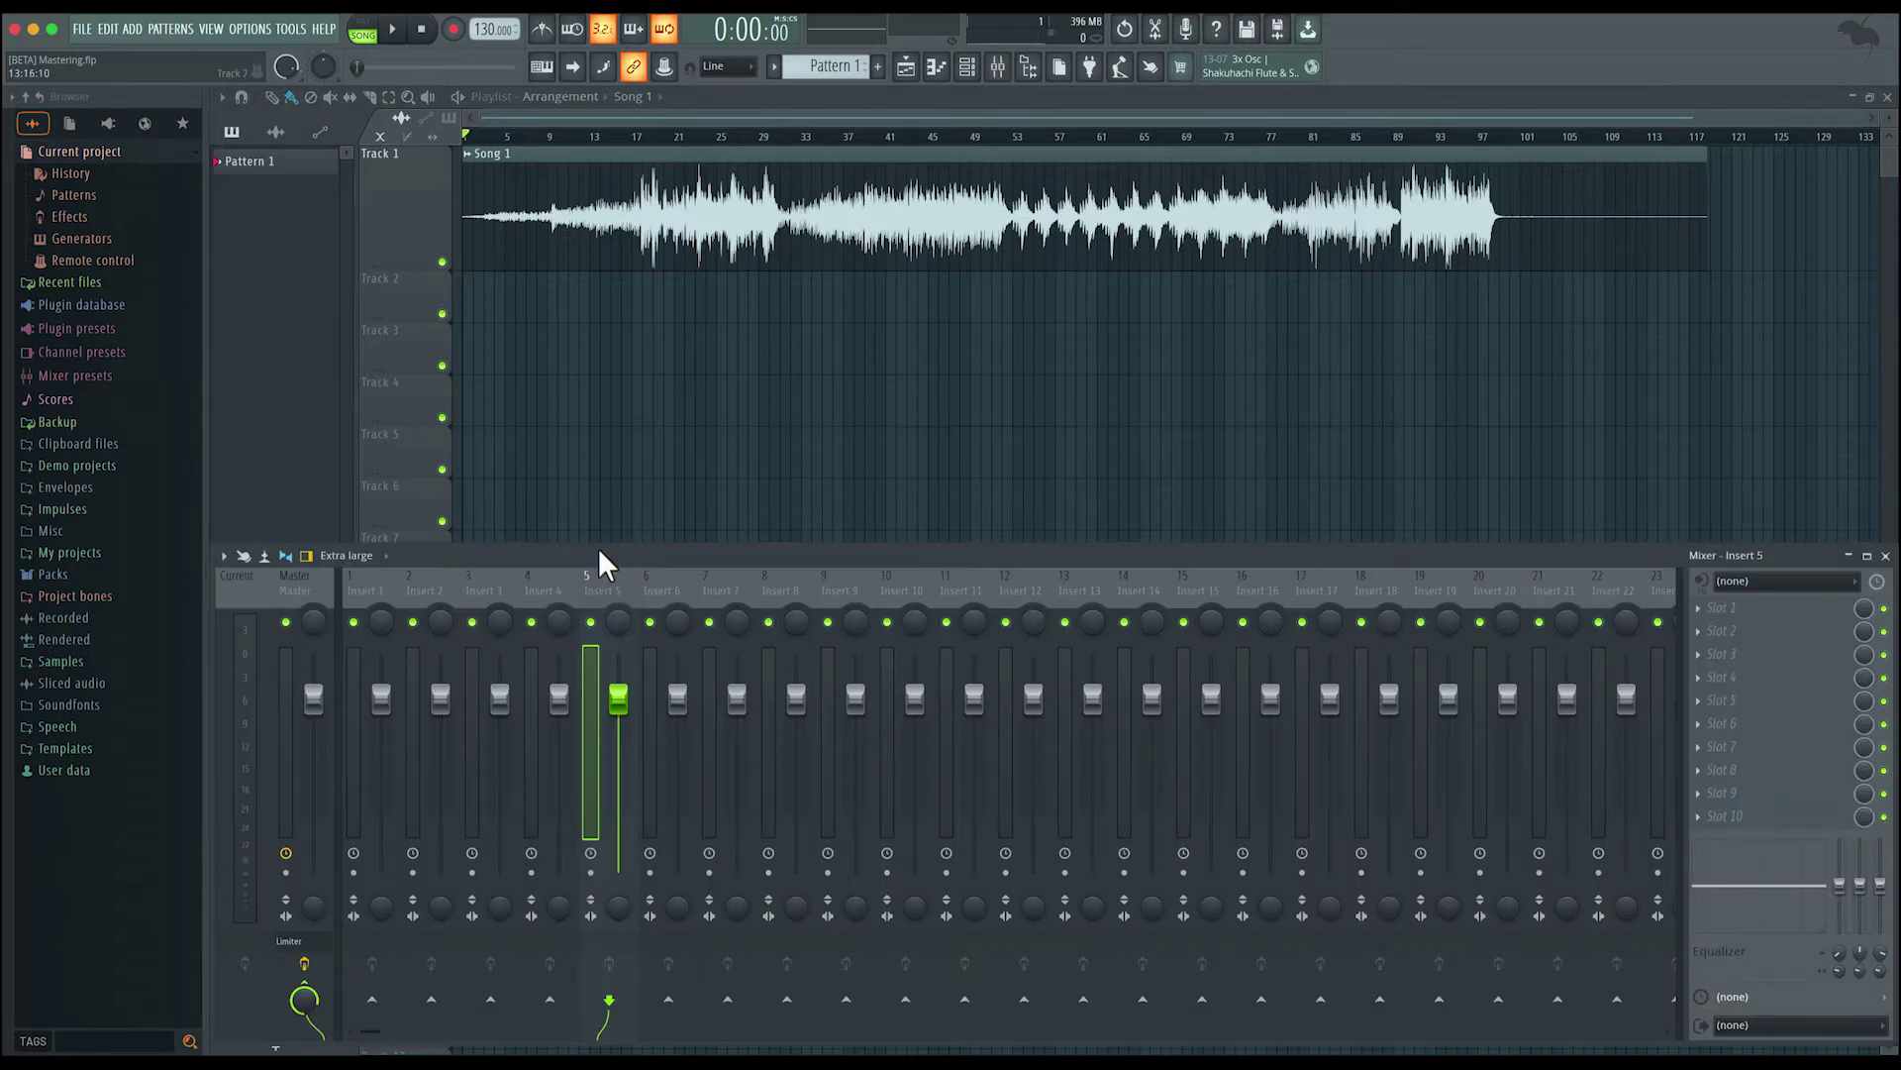
{"action": "double_click", "coordinate": [650, 161]}
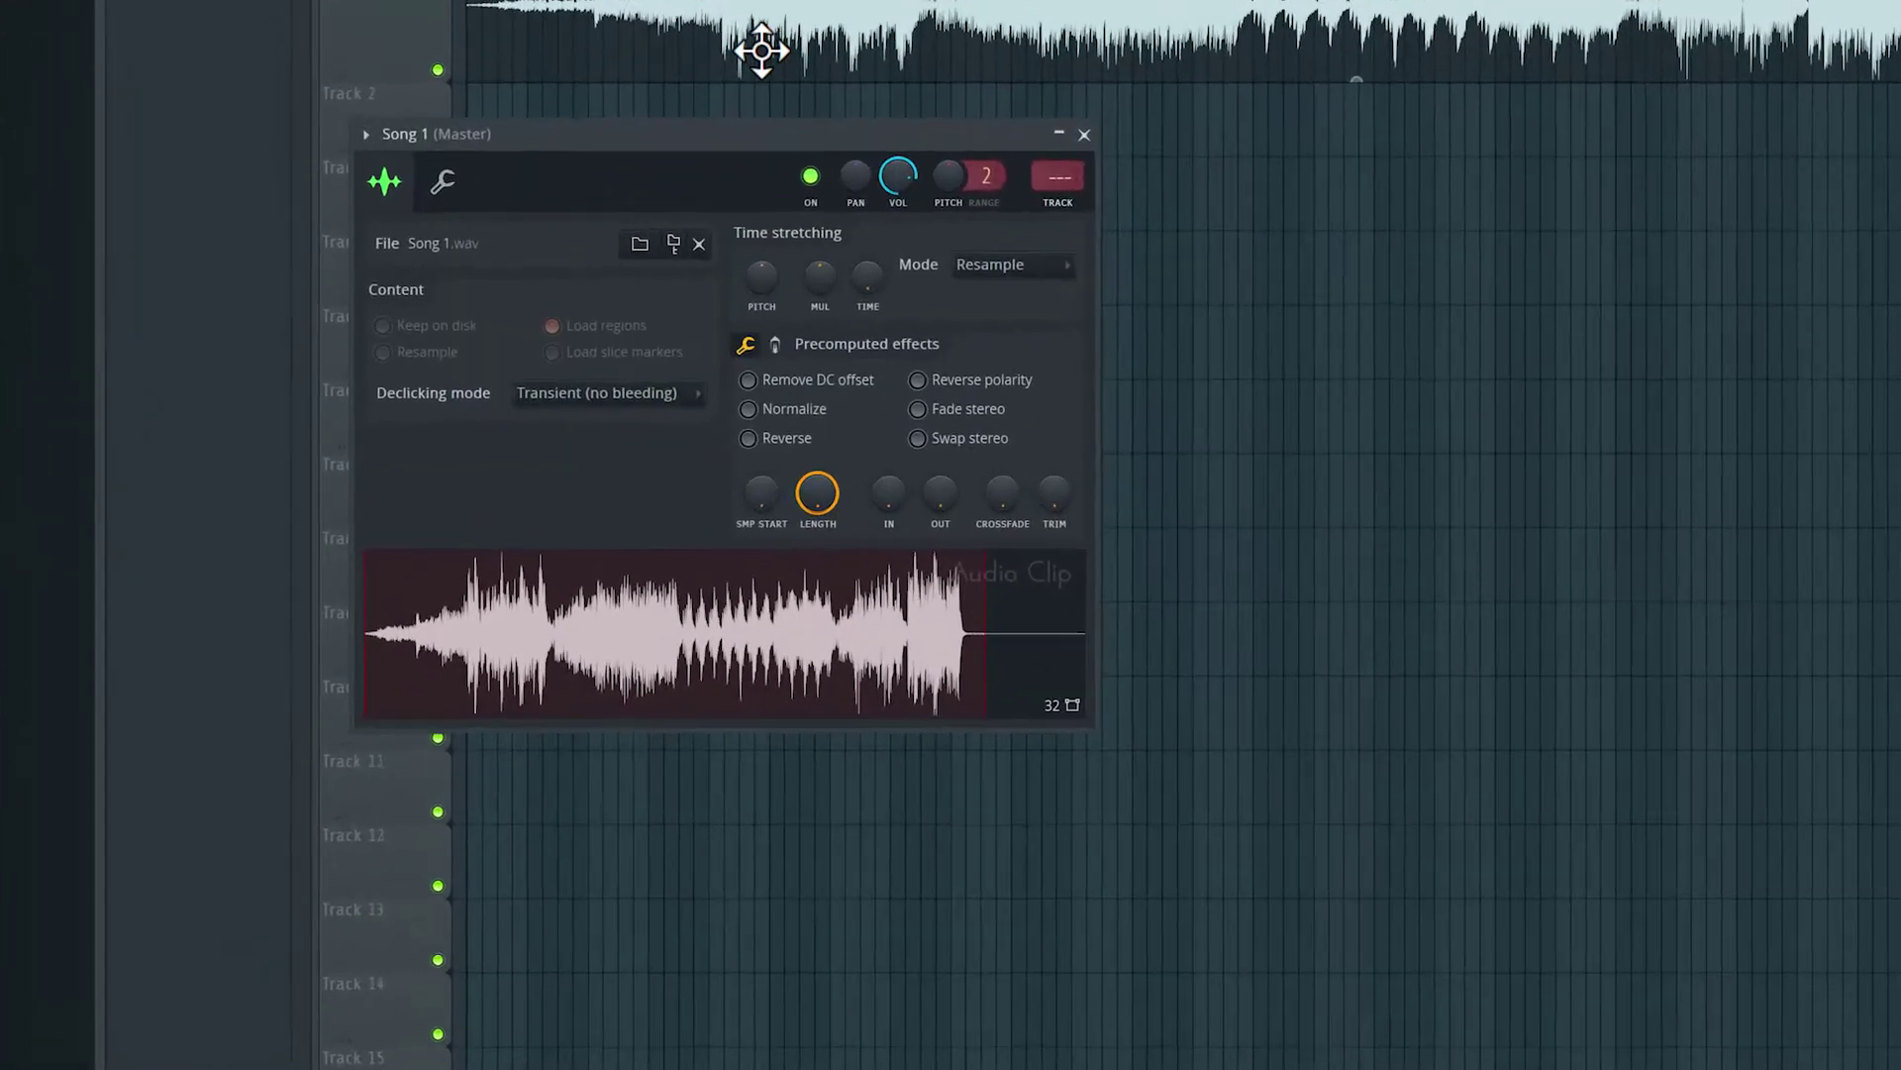
{"action": "left_click", "coordinate": [1153, 127]}
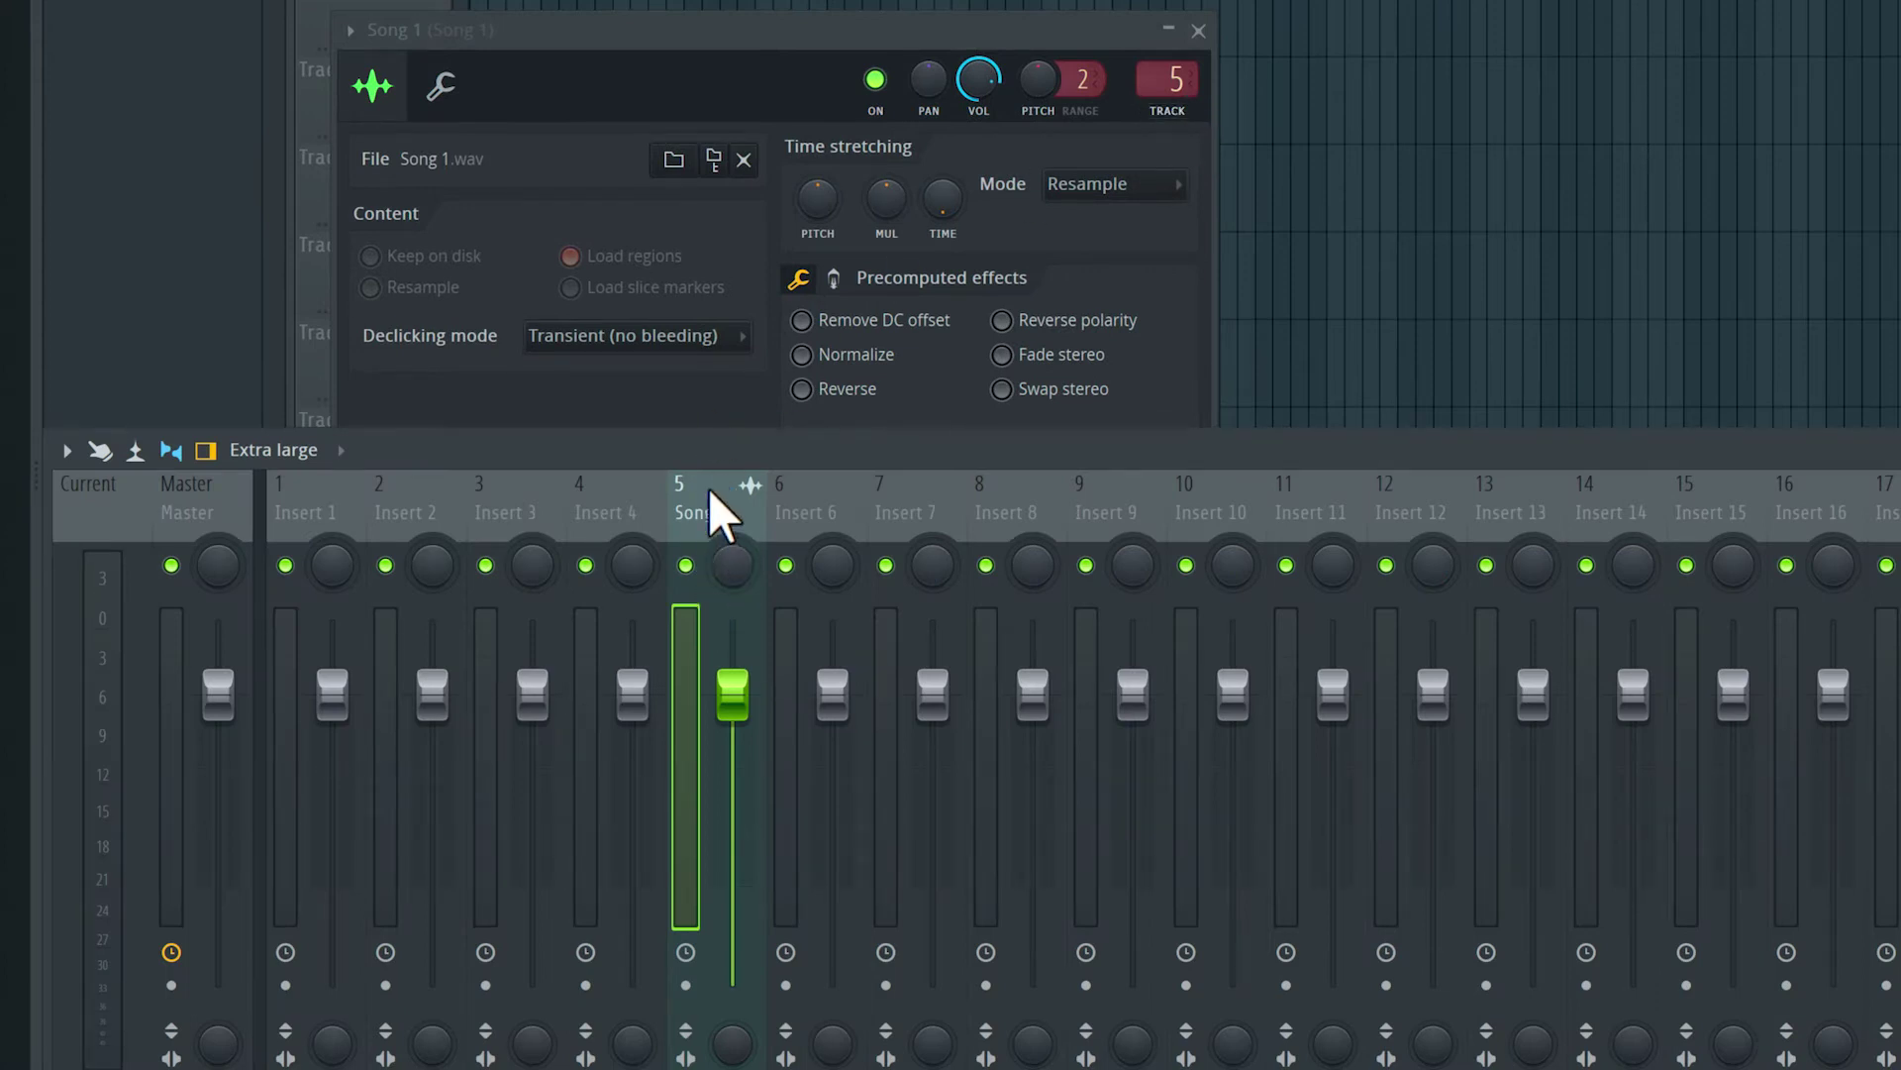
{"action": "key", "text": "space"}
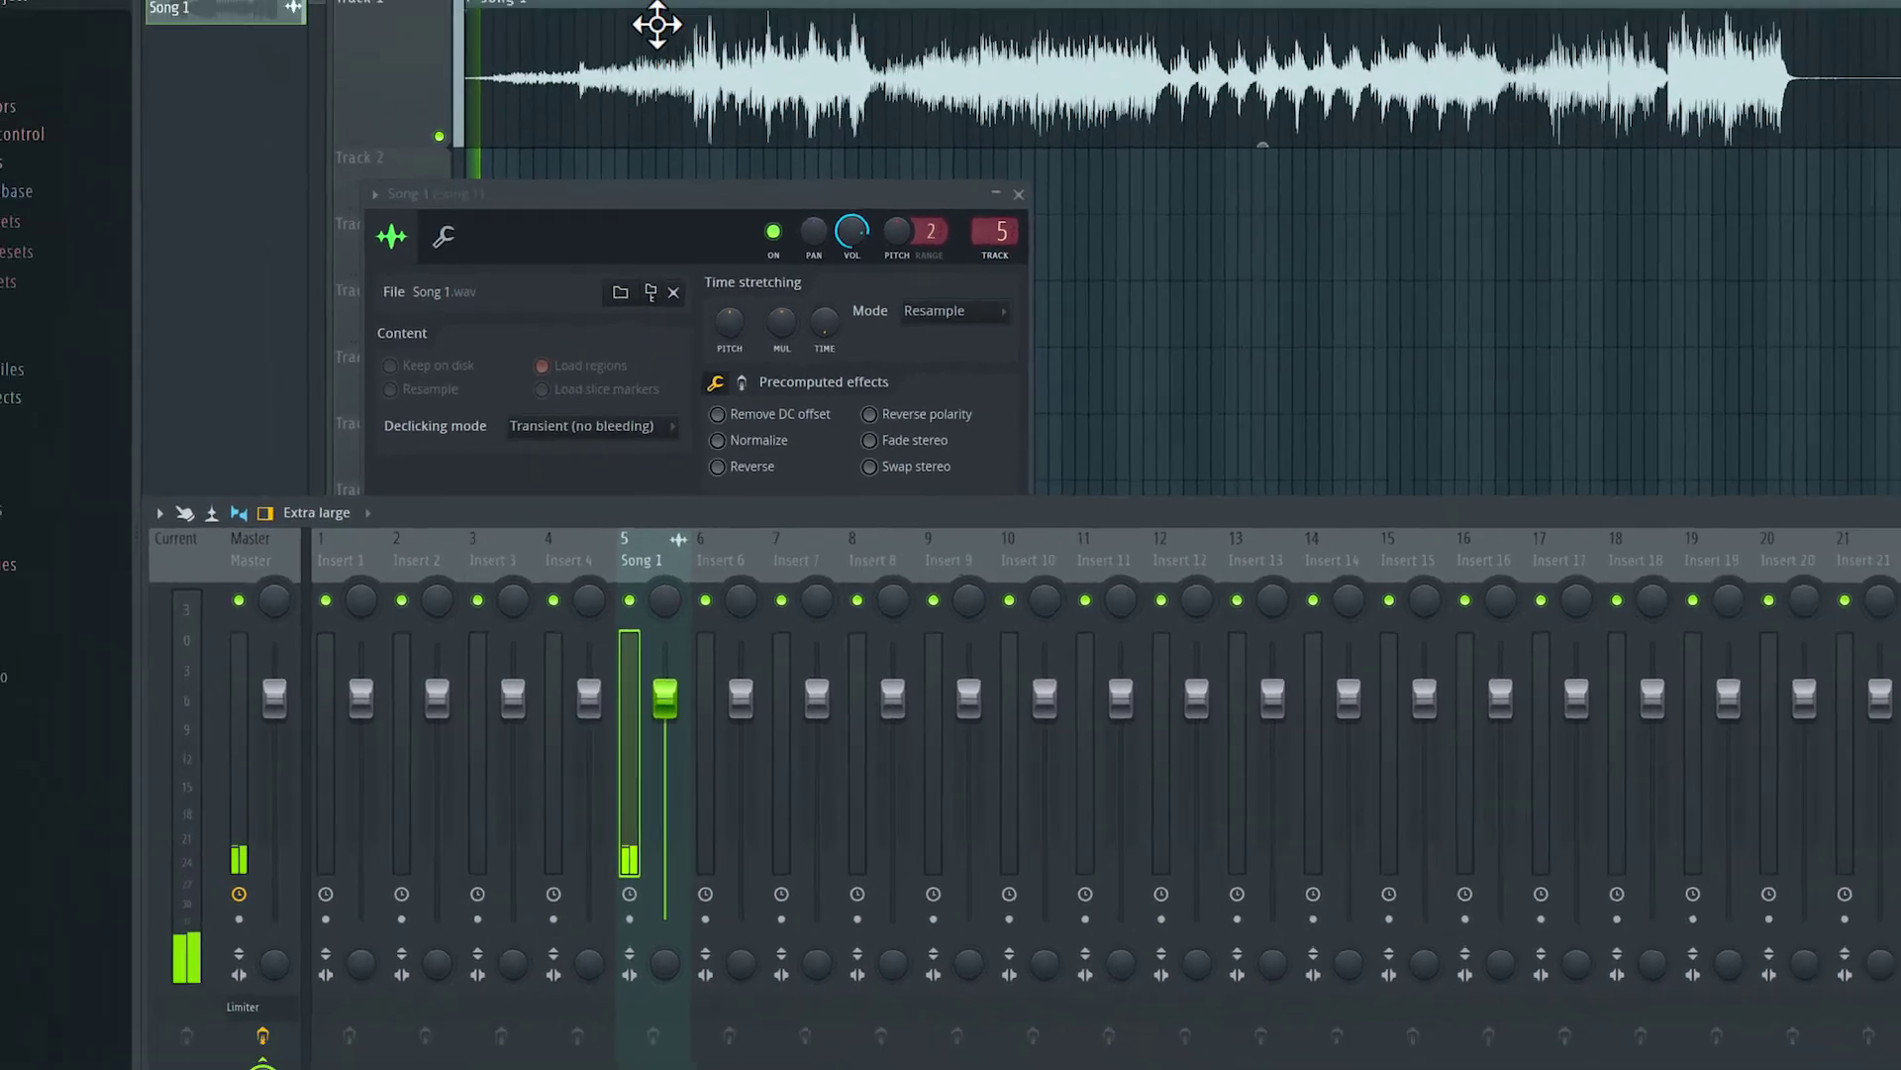
{"action": "left_click", "coordinate": [1018, 194]}
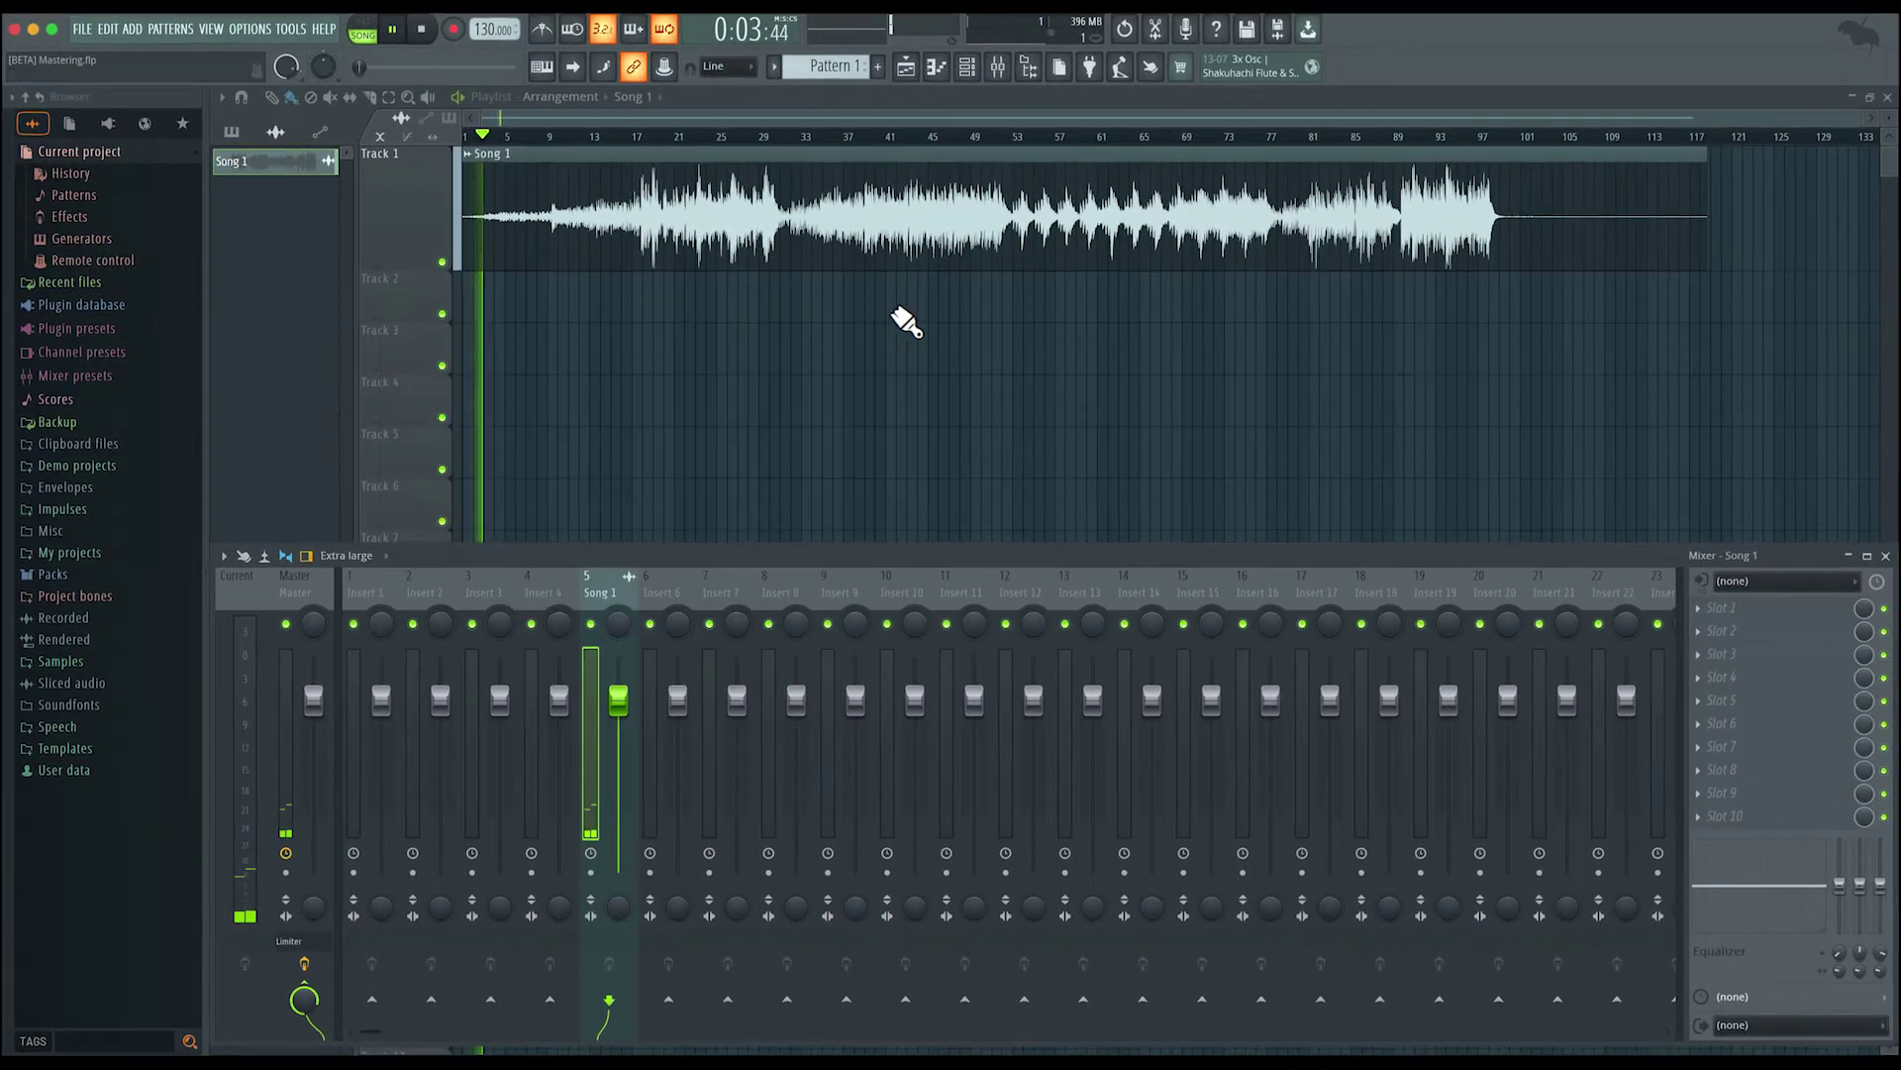
- Play the song from bar 17 through insert 5 with the mixer showing
{"action": "left_click", "coordinate": [642, 136]}
{"action": "key", "text": "space"}
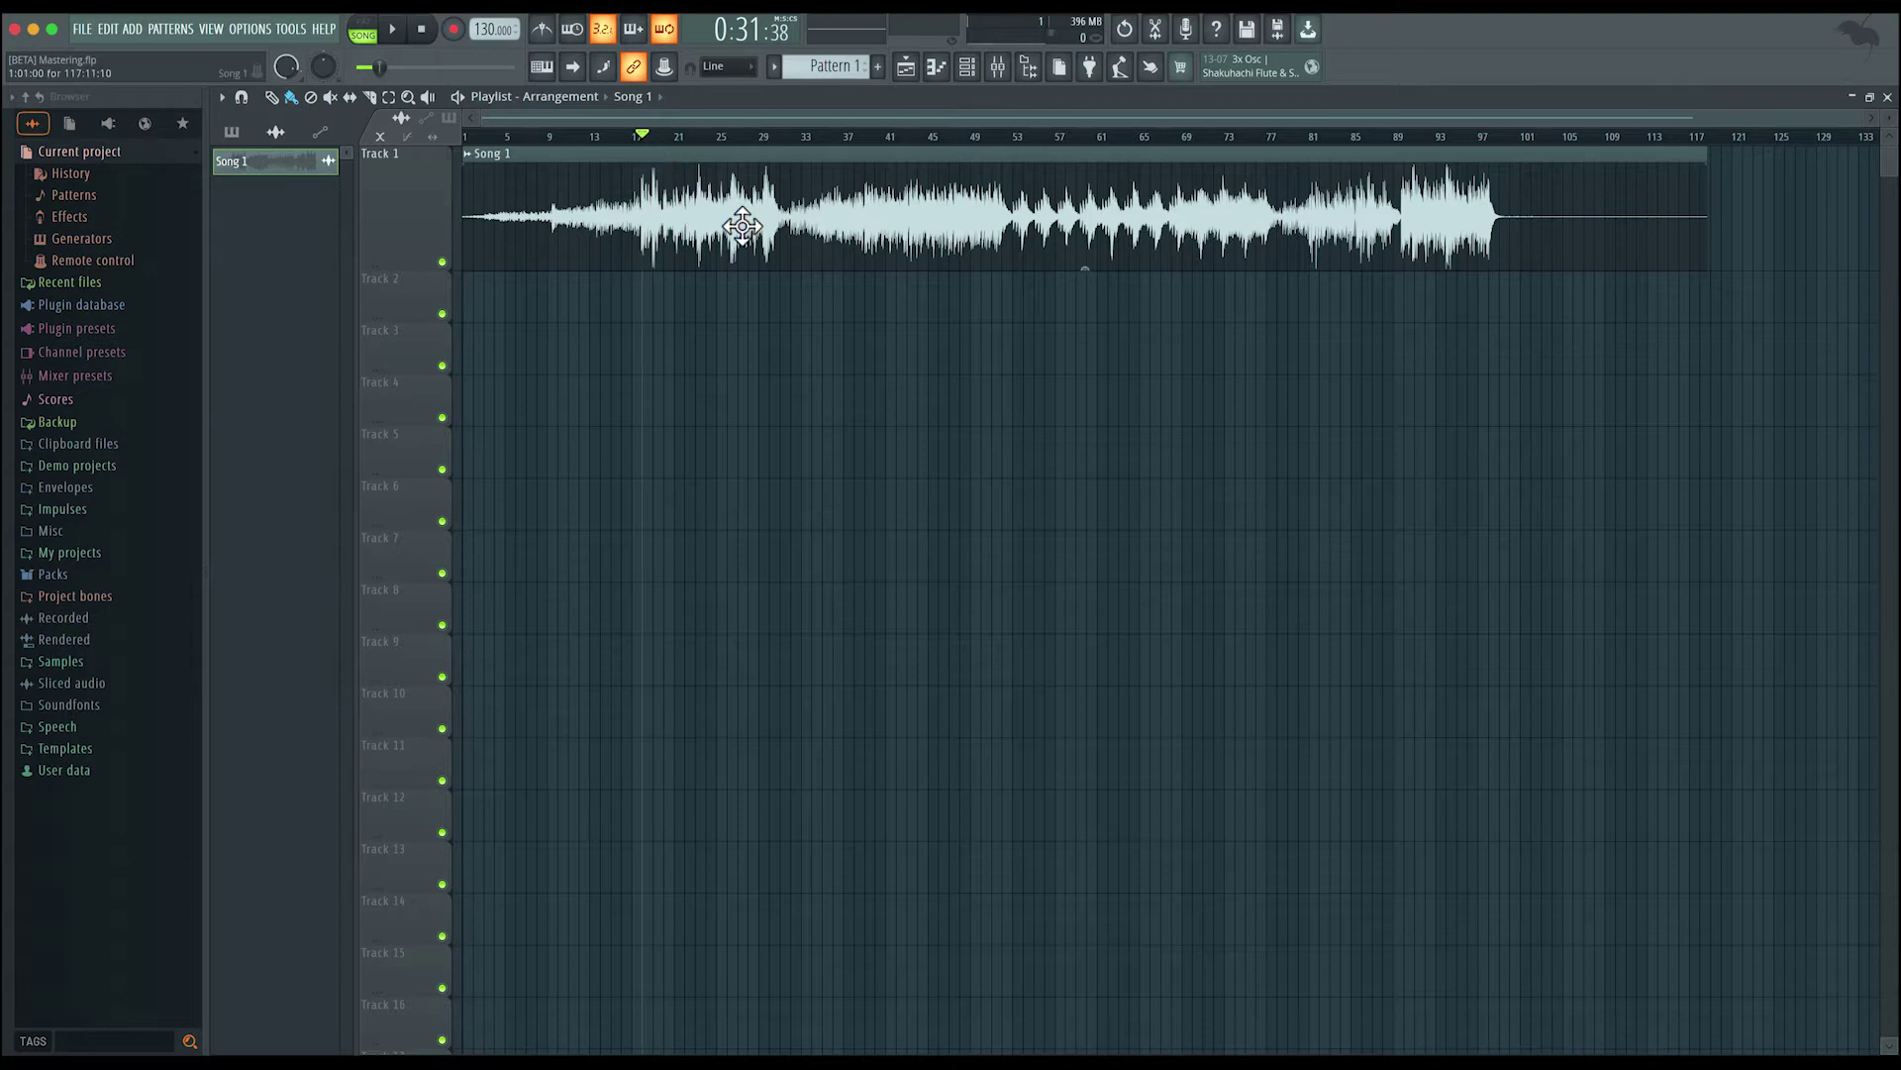
{"action": "left_click", "coordinate": [1000, 67]}
{"action": "key", "text": "space"}
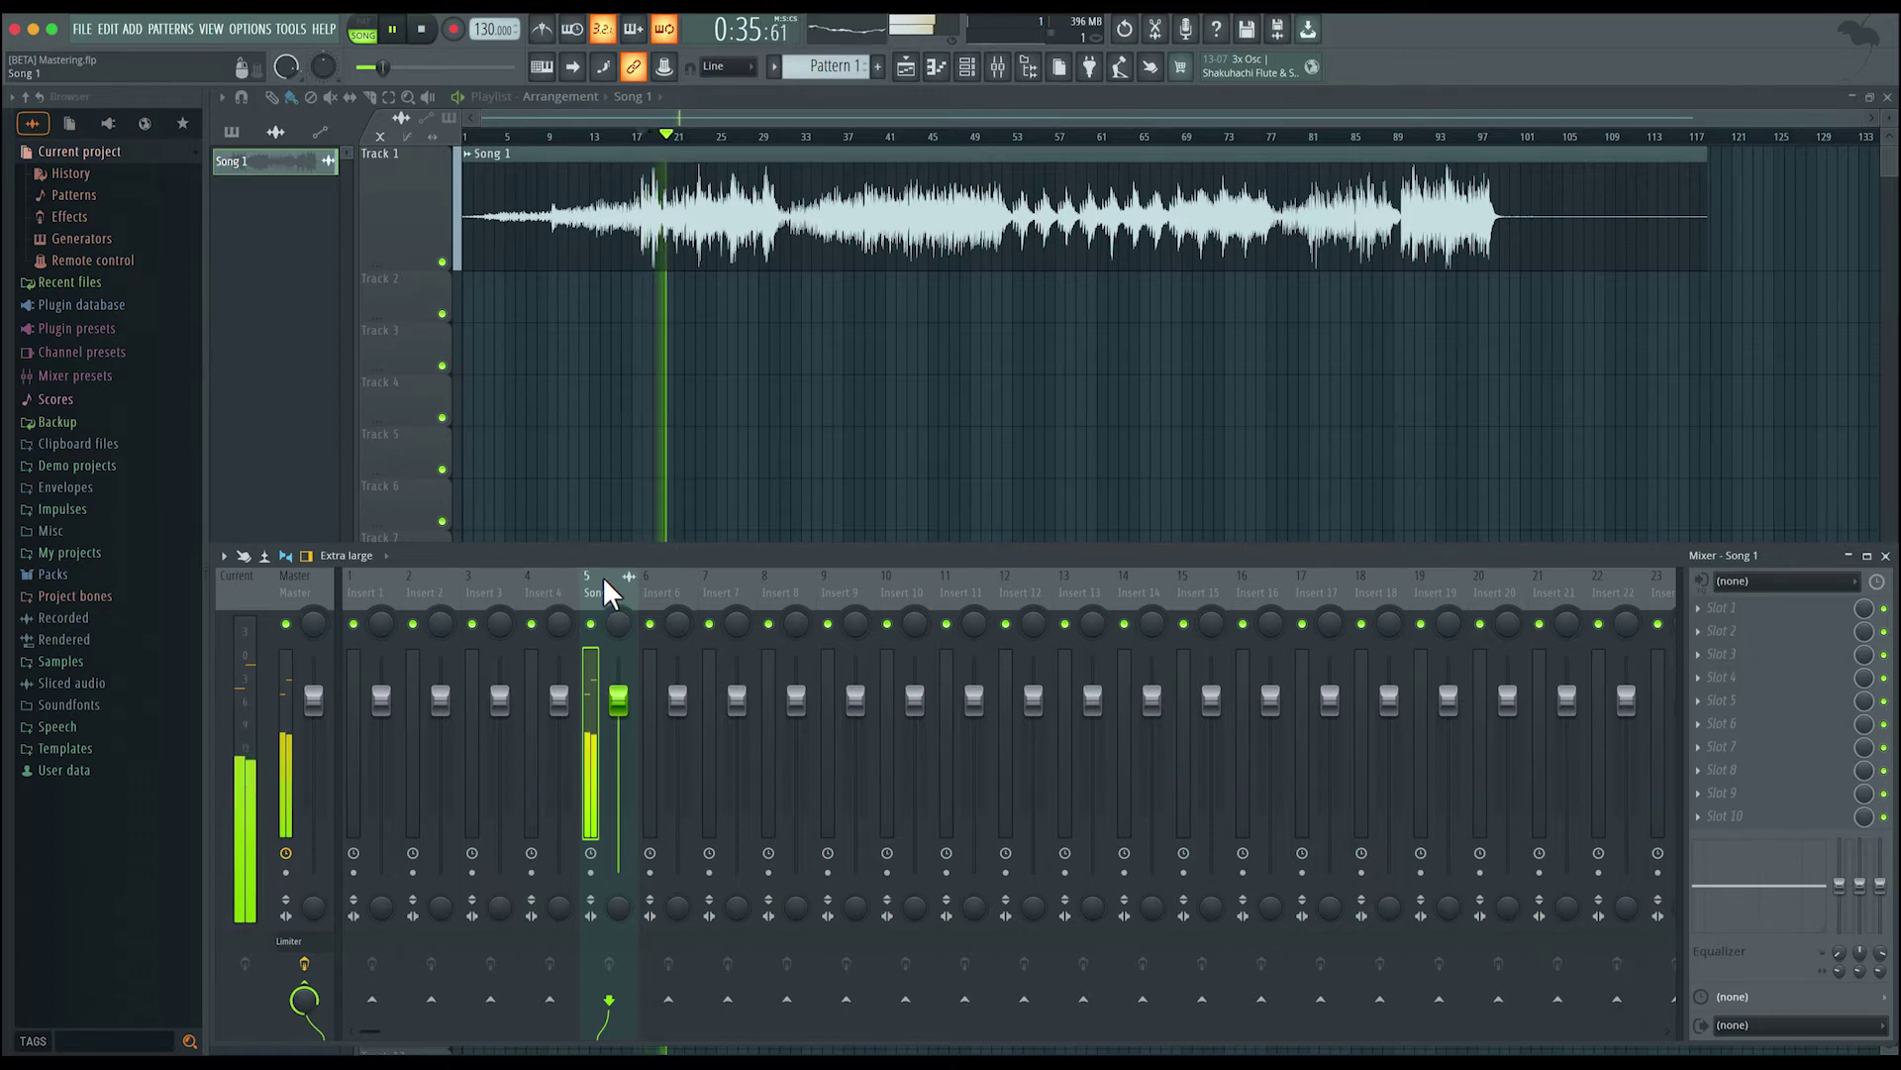
{"action": "key", "text": "space"}
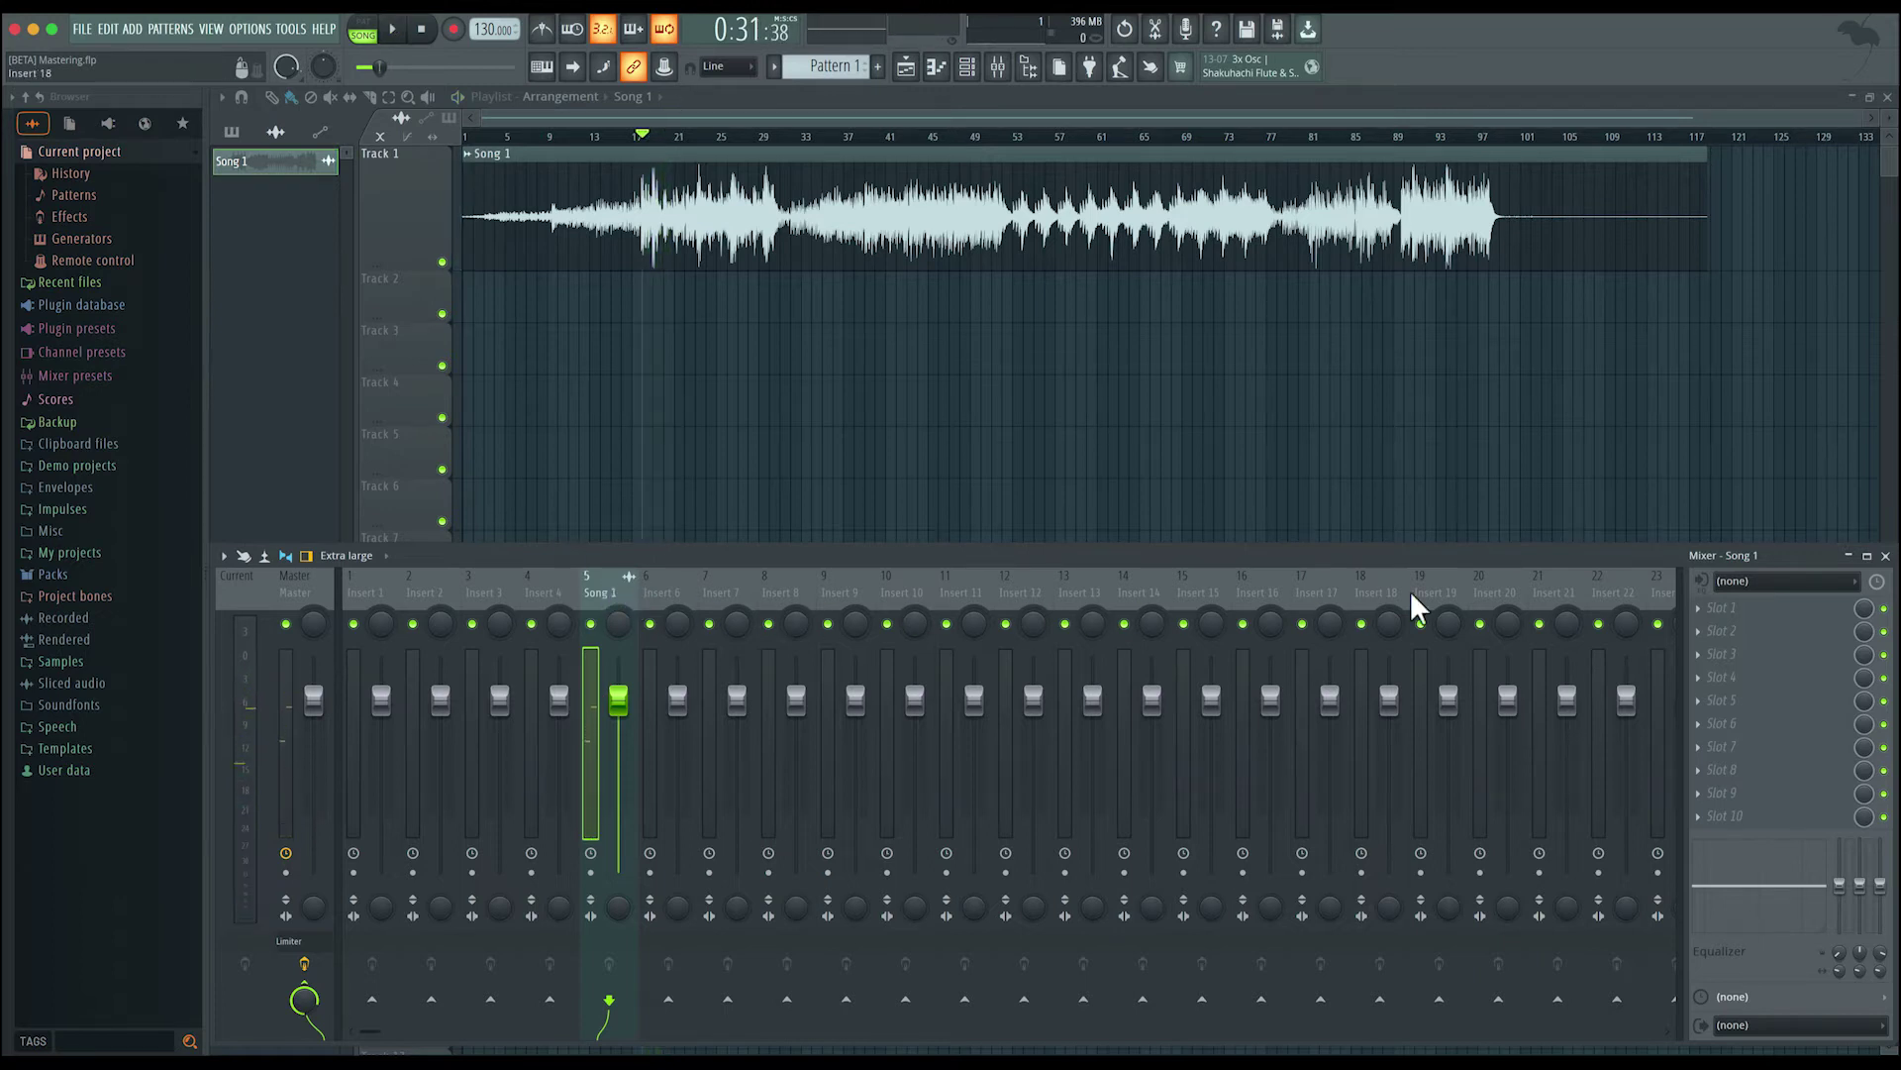
- Load Fruity Parametric EQ 2 into Slot 1 of the Song 1 insert and position its window
{"action": "left_click", "coordinate": [1740, 608]}
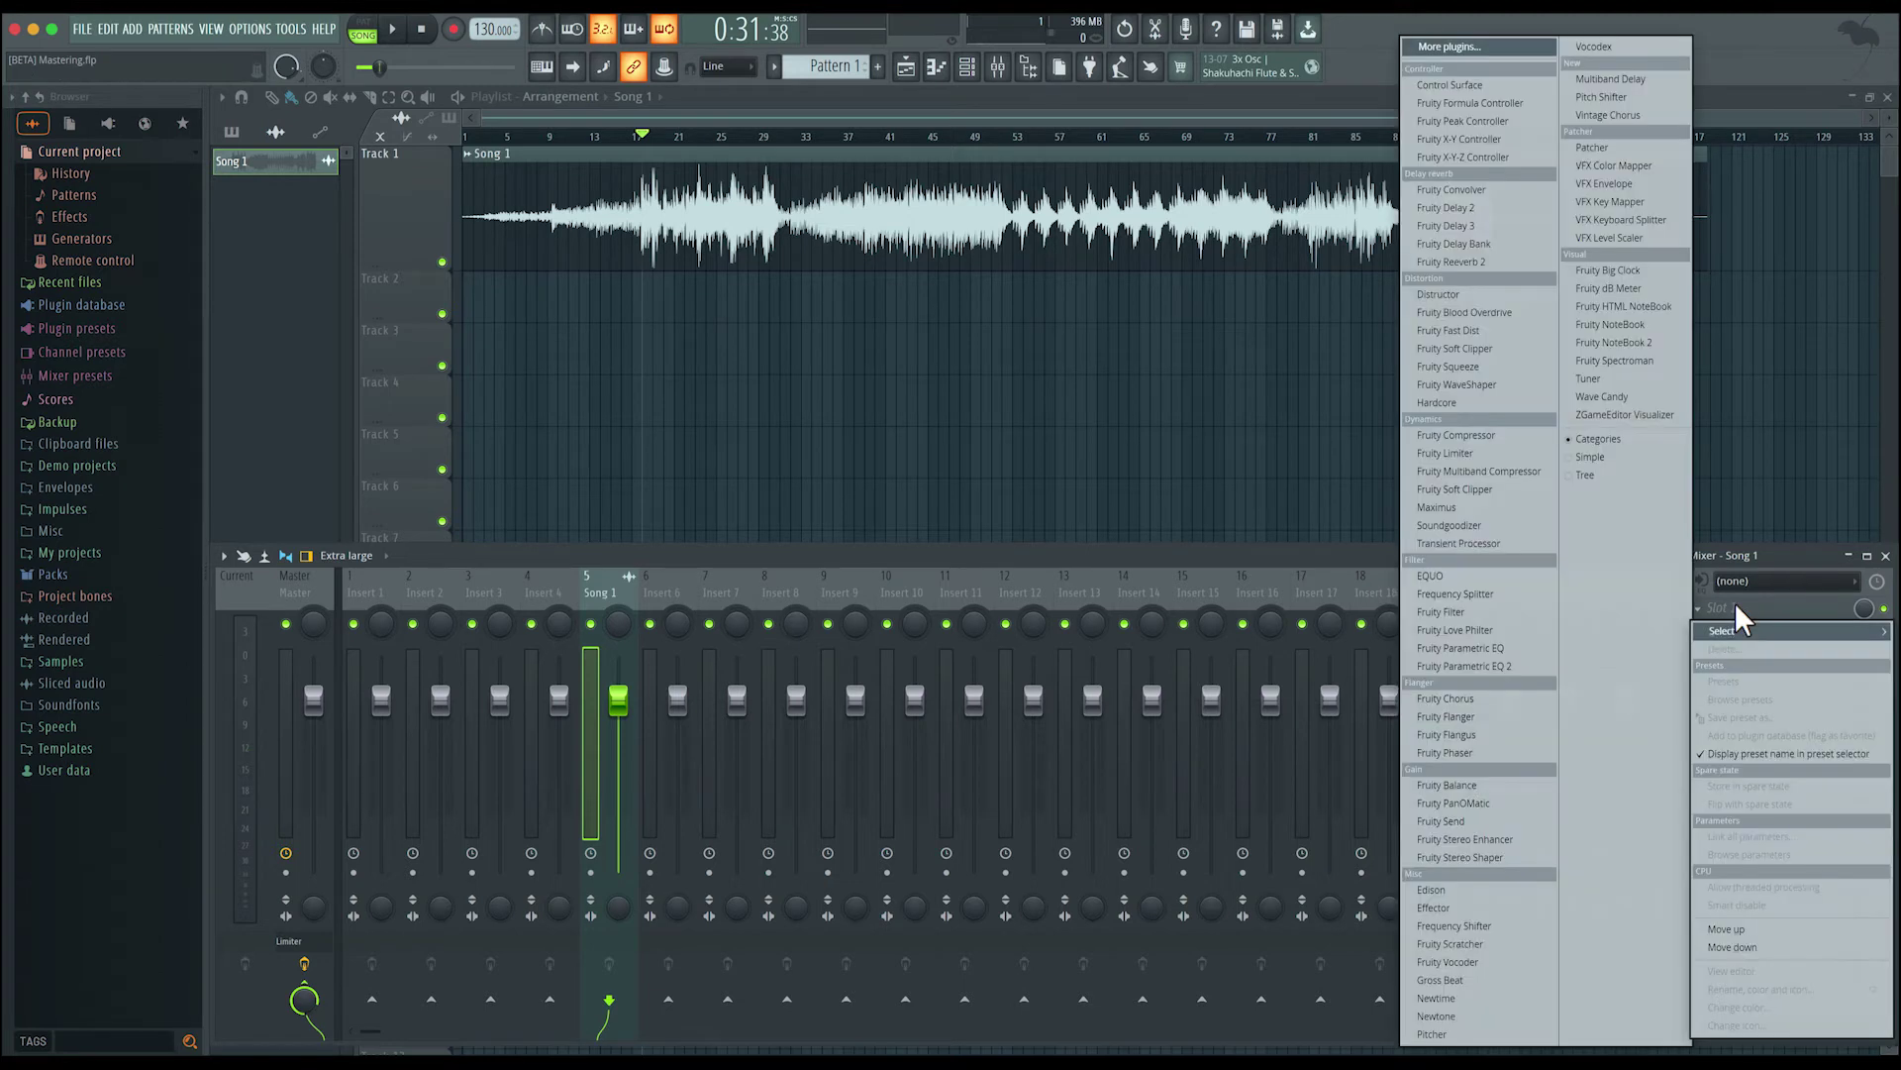
{"action": "left_click", "coordinate": [1479, 664]}
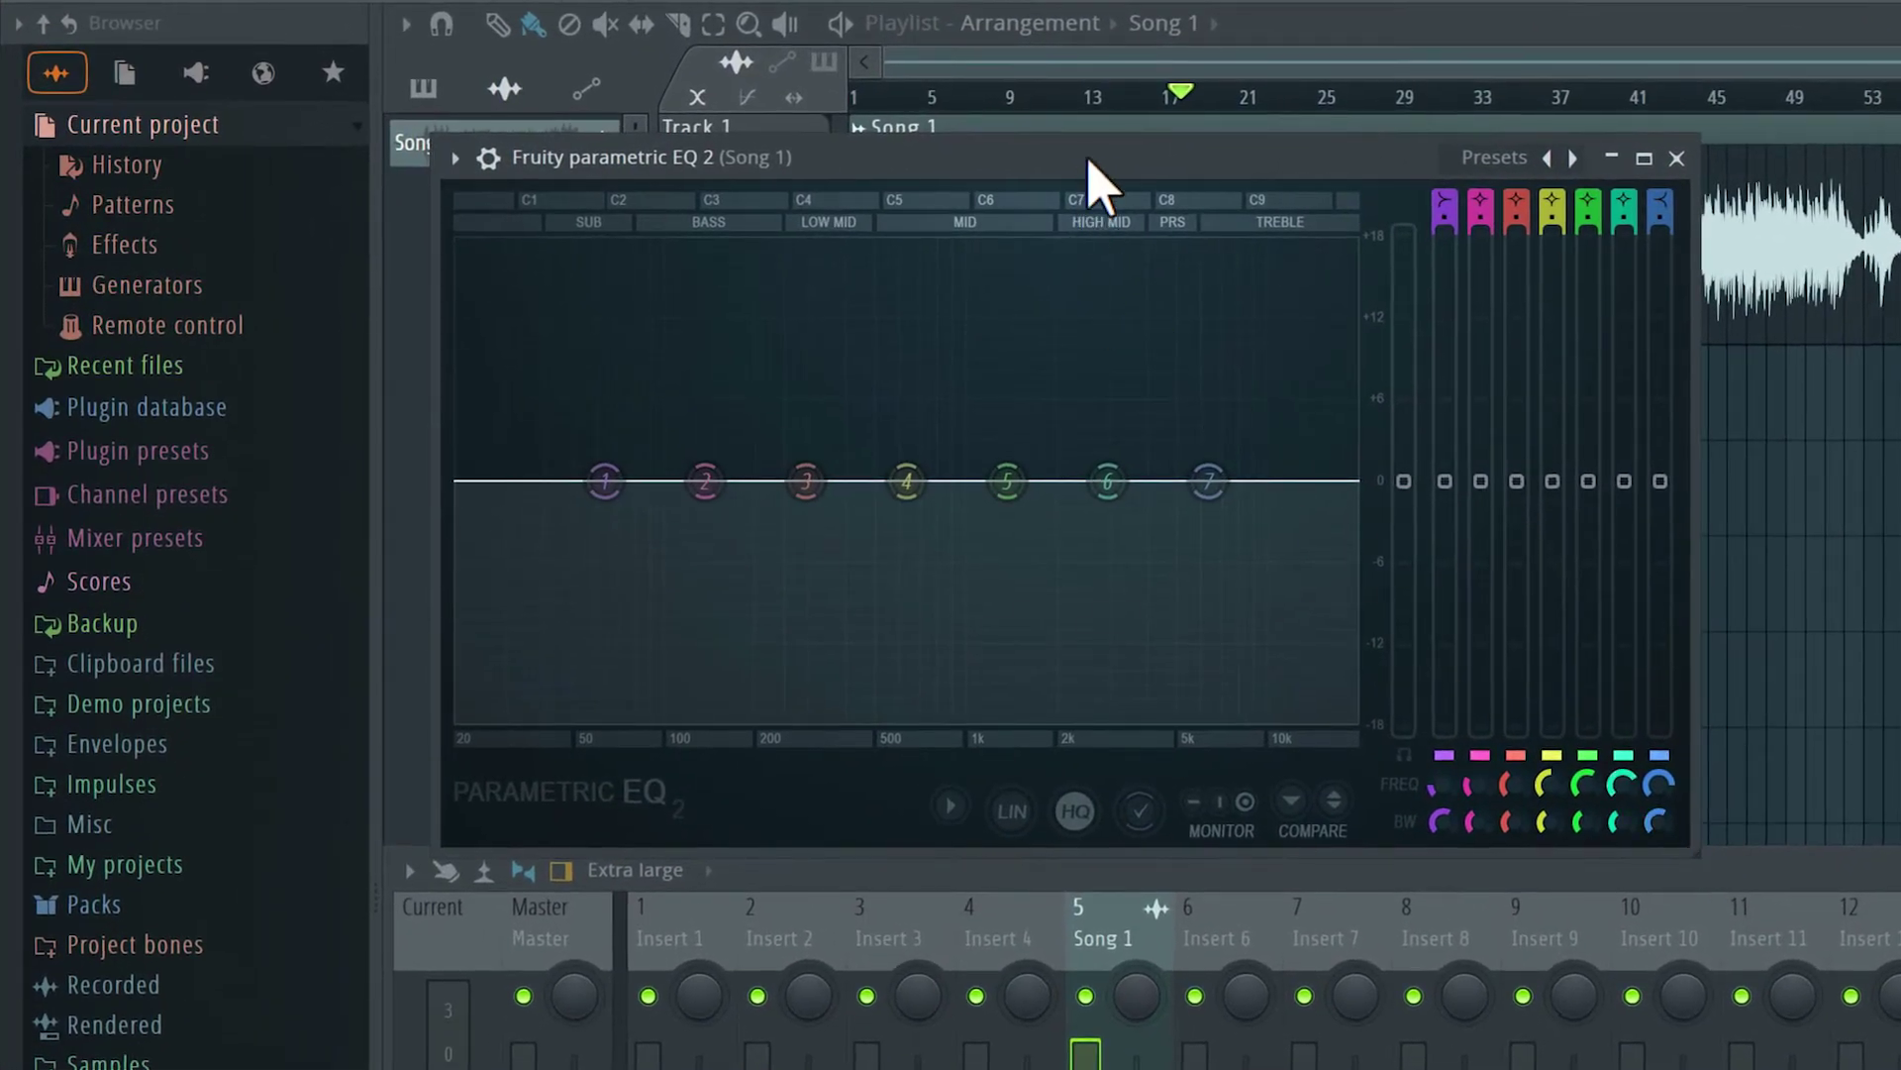
{"action": "left_click_drag", "start_coordinate": [1096, 158], "coordinate": [1092, 144]}
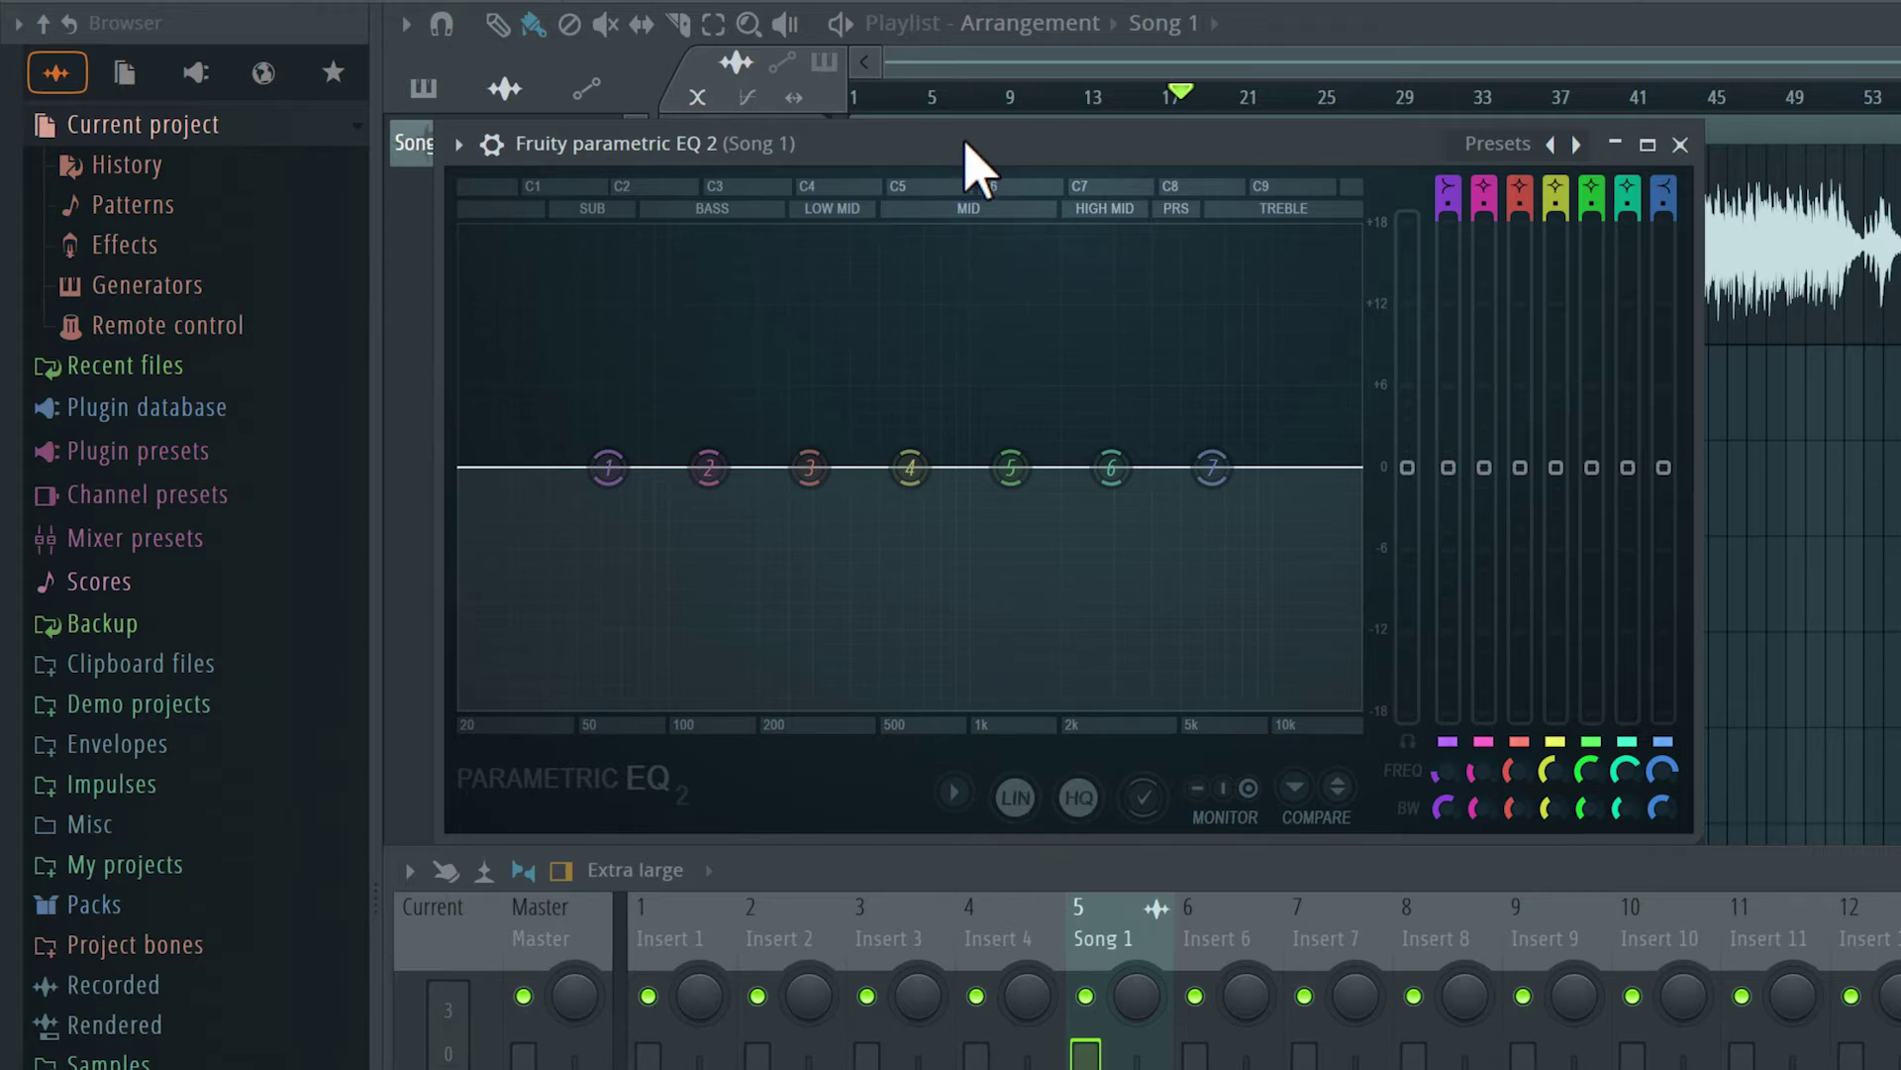
- Turn EQ band 1 into a steeper high-pass filter at about 30 Hz while listening
{"action": "key", "text": "space"}
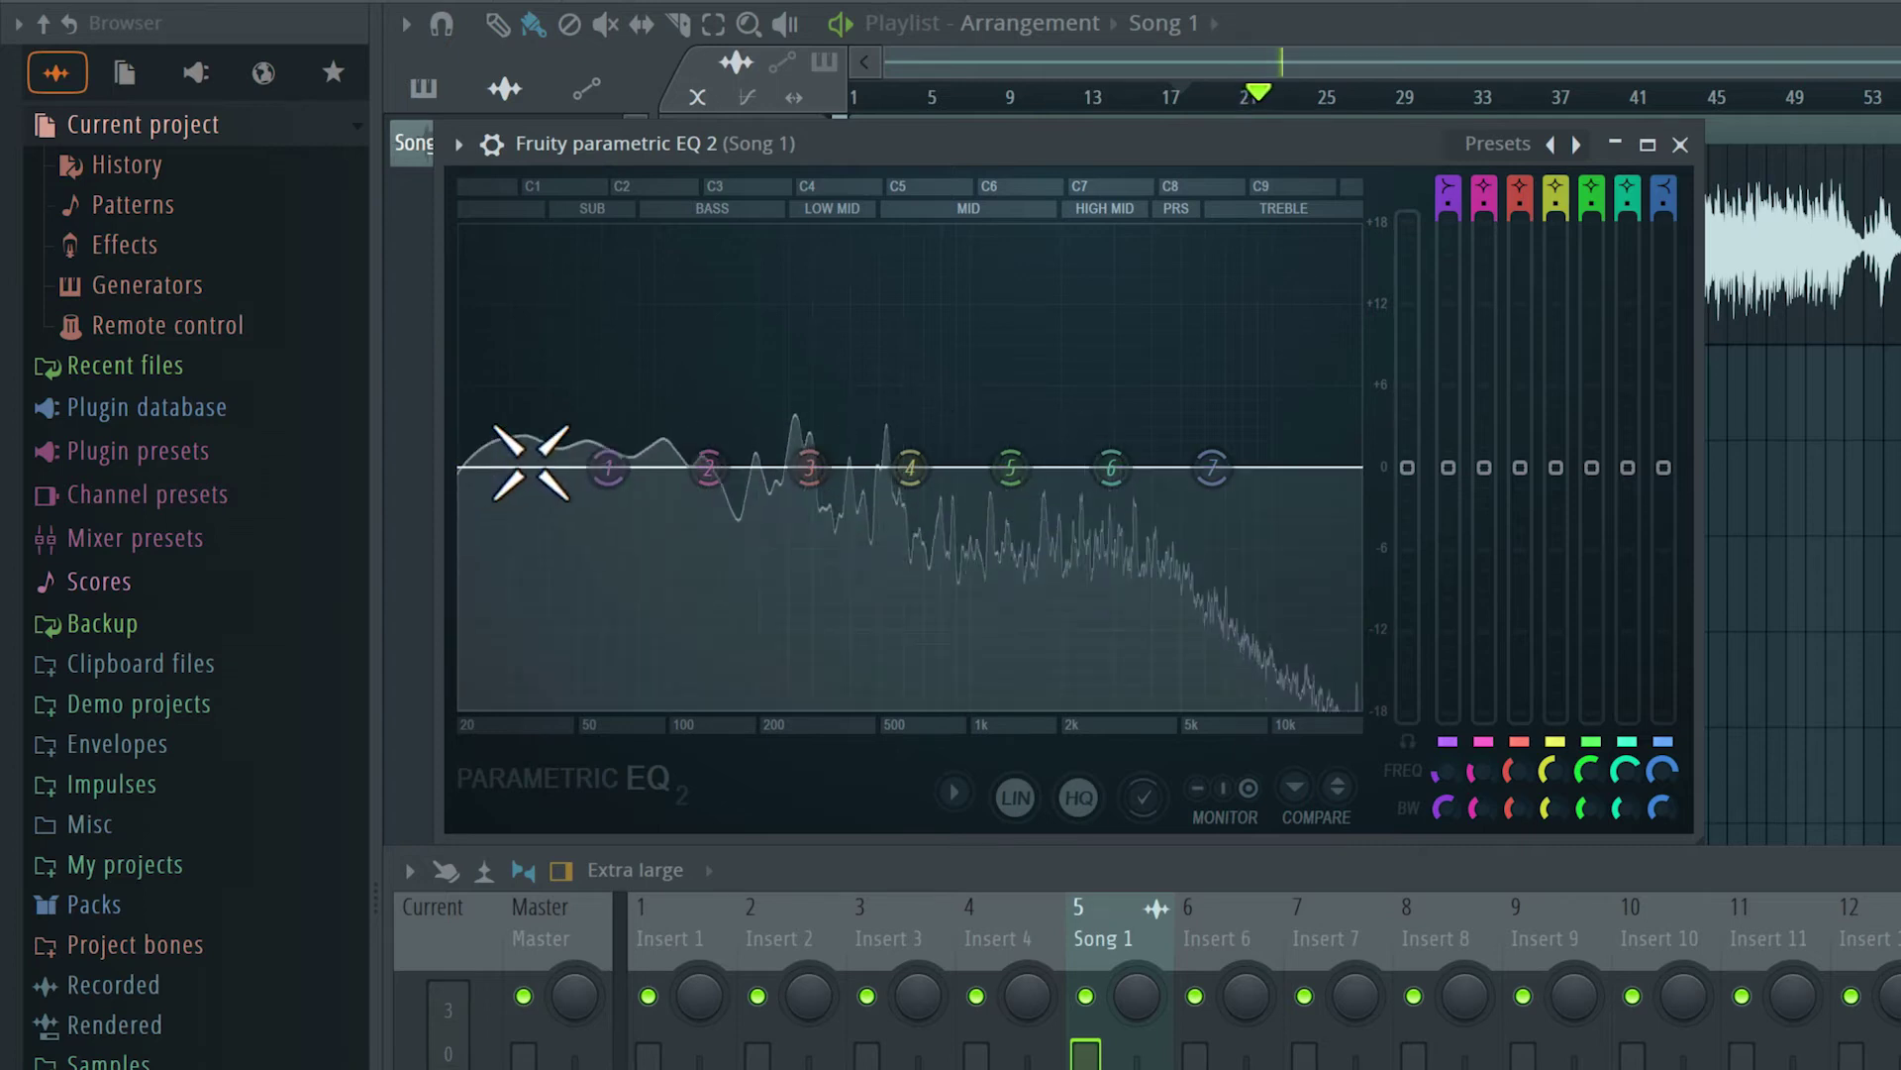
{"action": "right_click", "coordinate": [610, 468]}
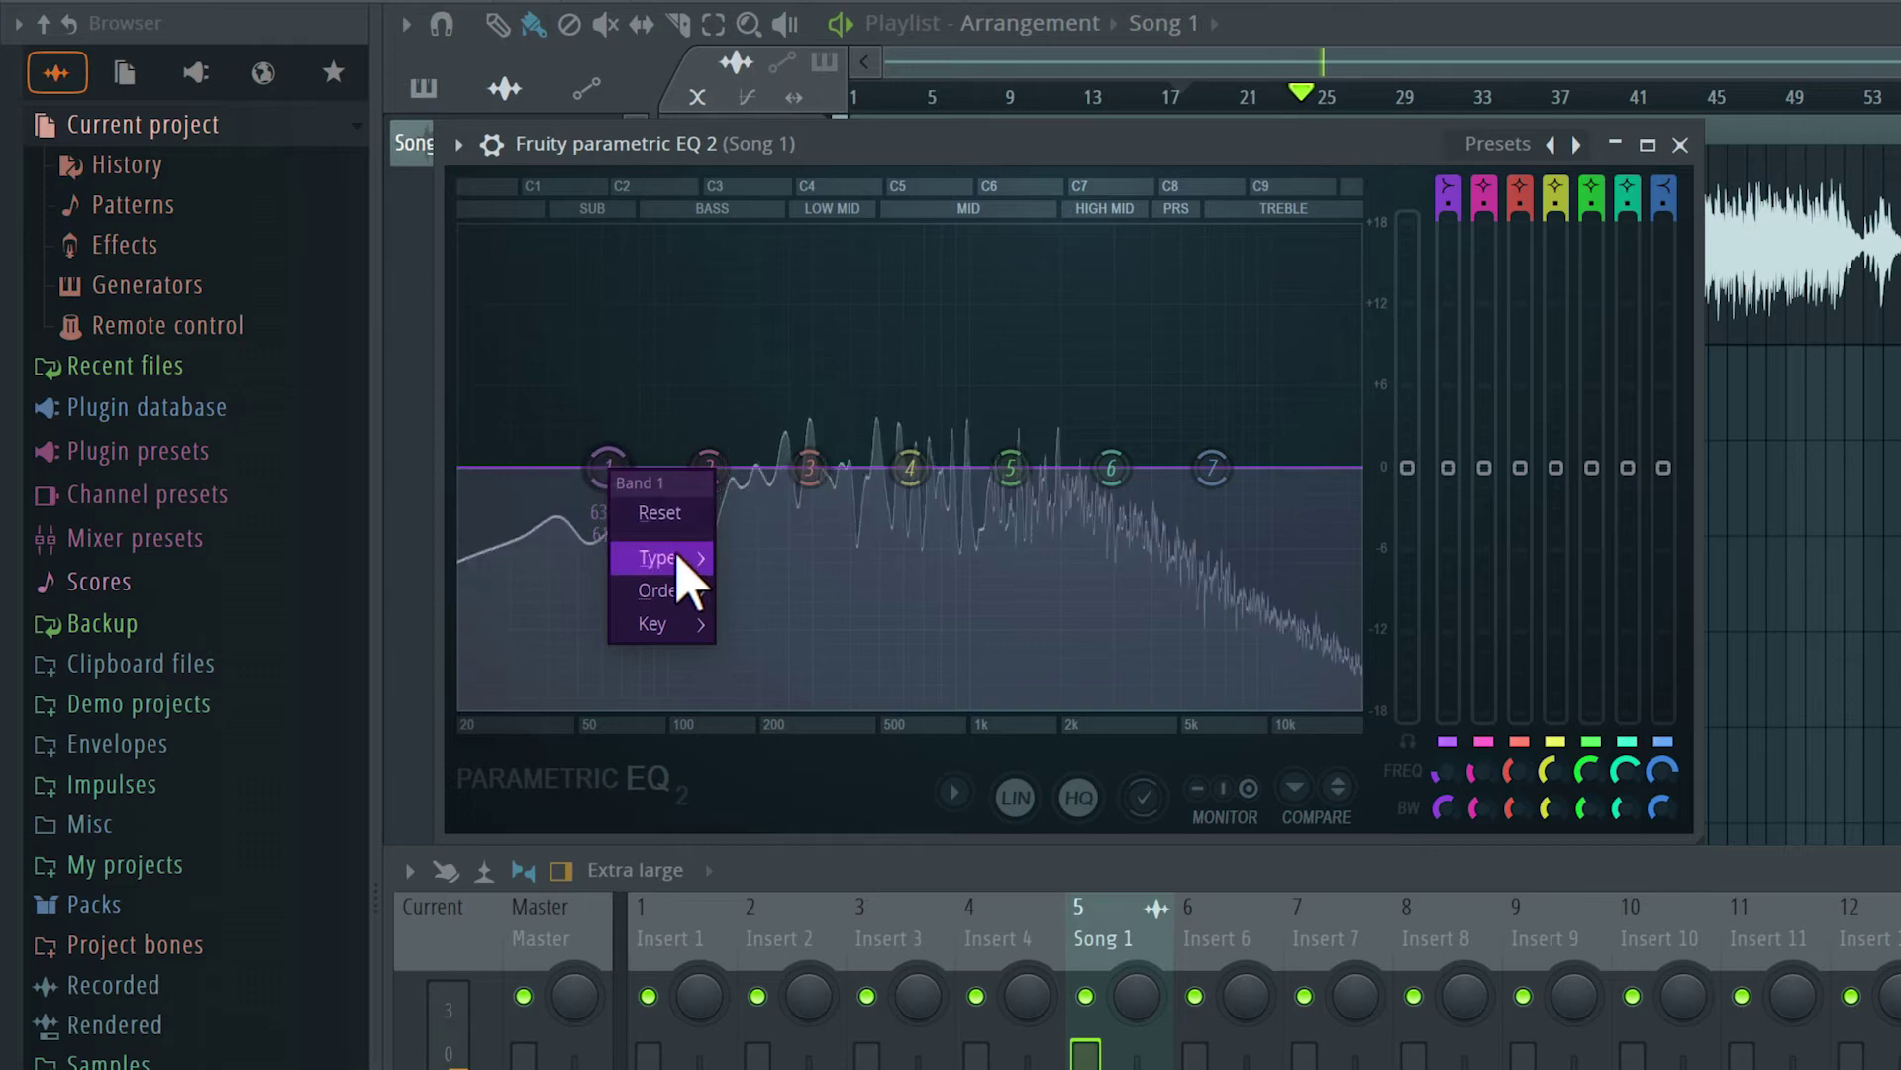
{"action": "mouse_move", "coordinate": [676, 560]}
{"action": "left_click", "coordinate": [778, 657]}
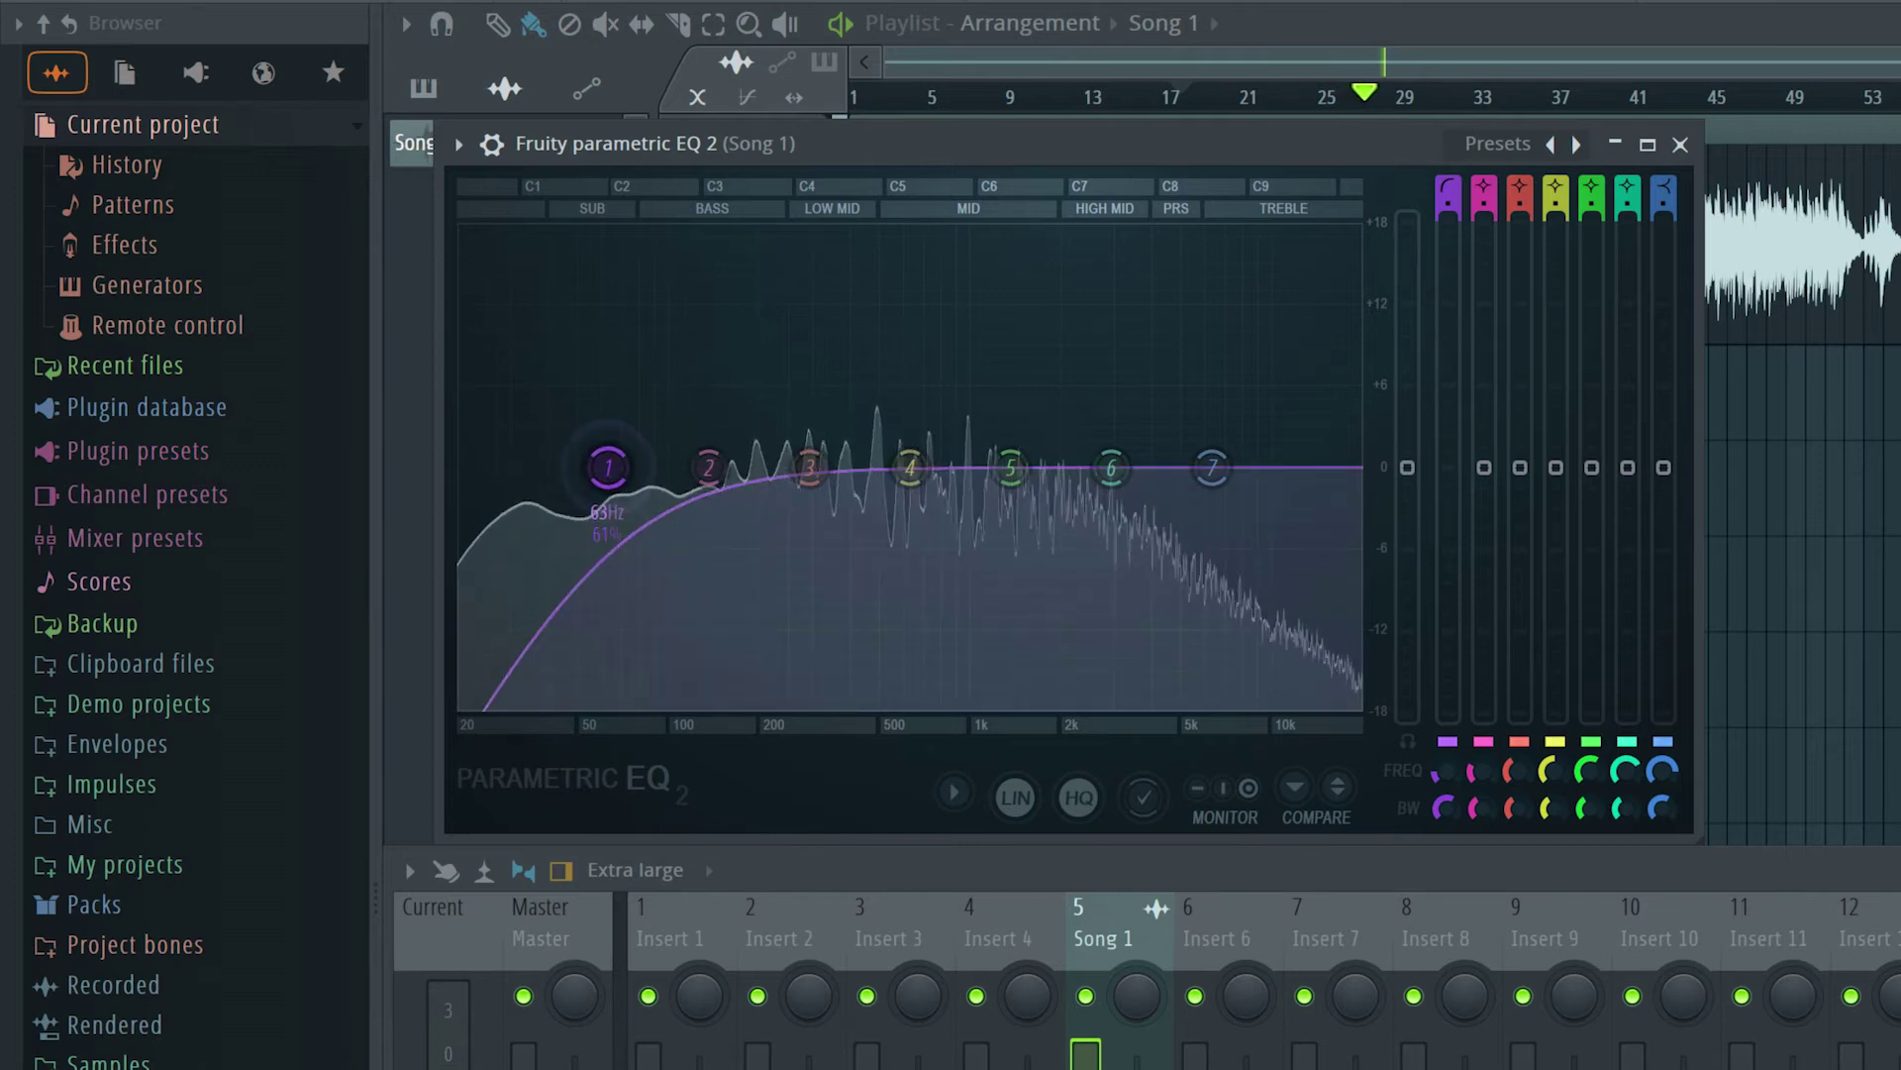
{"action": "left_click_drag", "start_coordinate": [593, 468], "coordinate": [508, 468]}
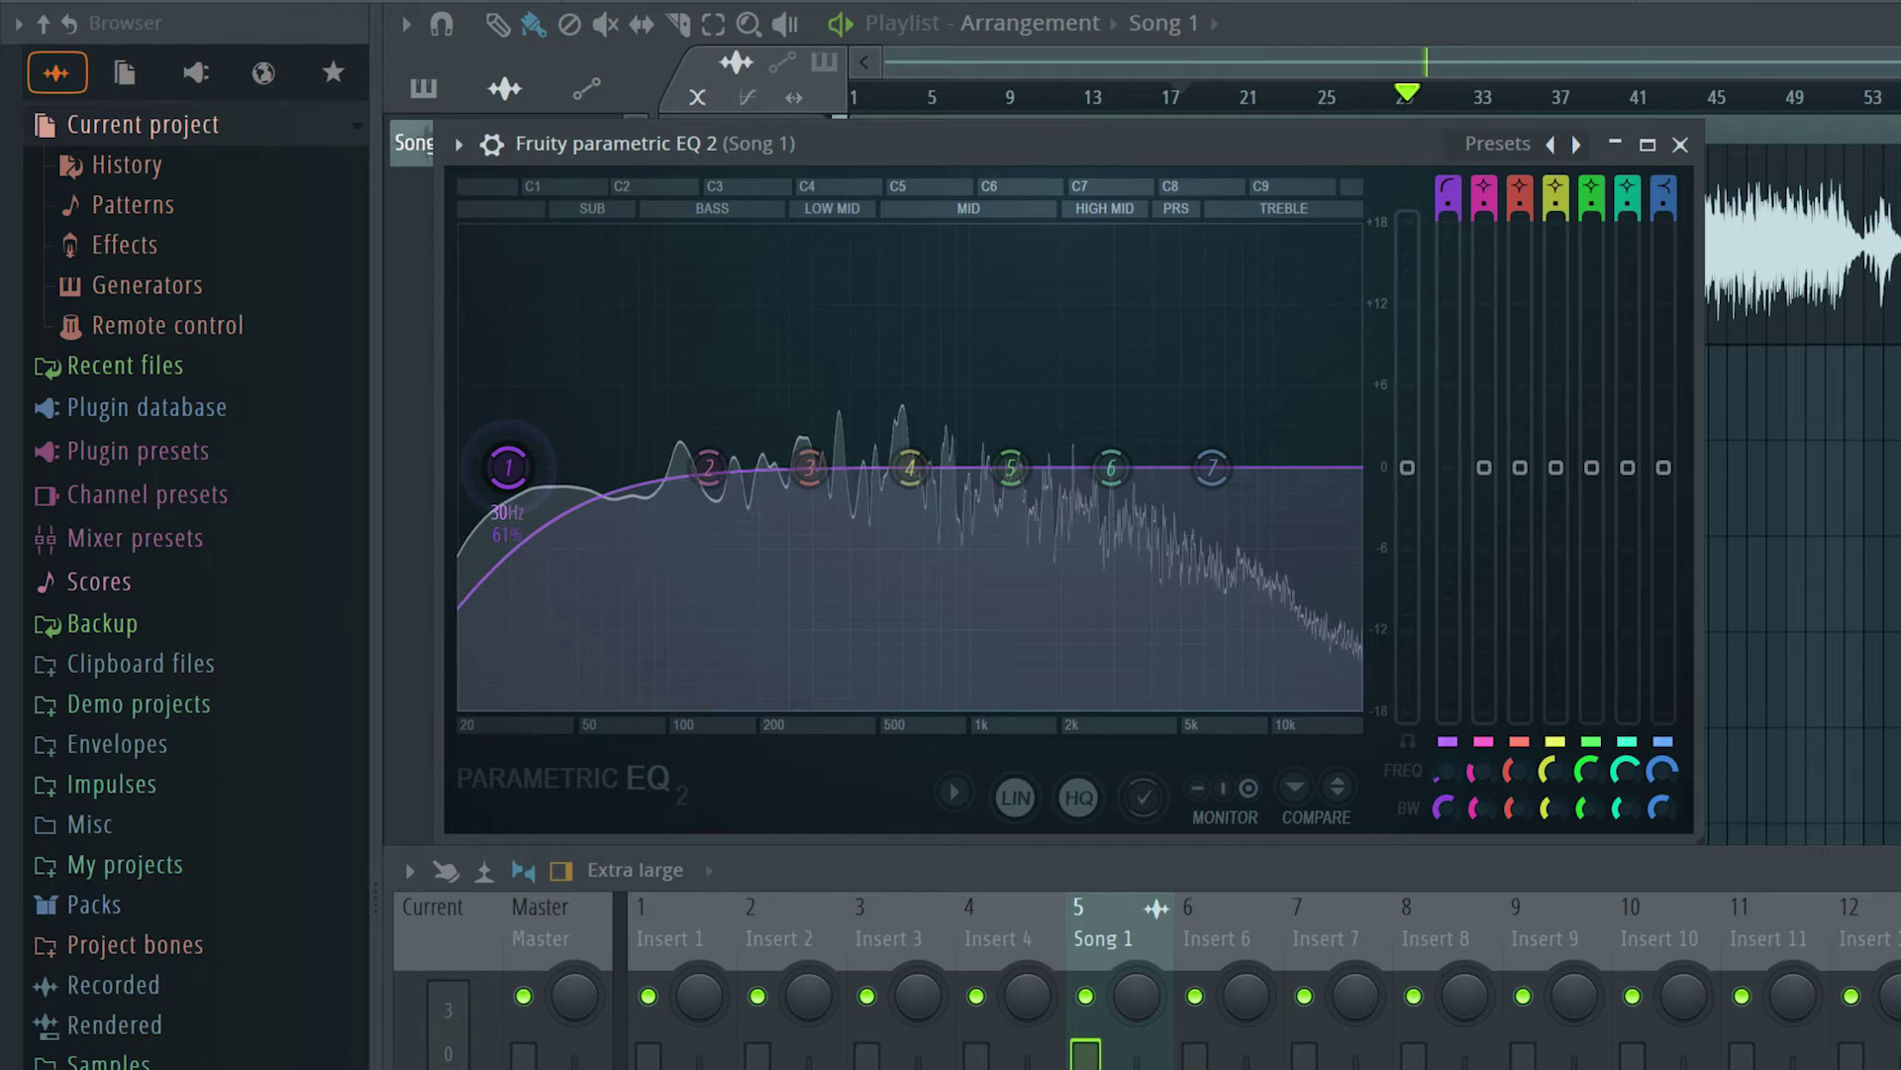
{"action": "right_click", "coordinate": [509, 467]}
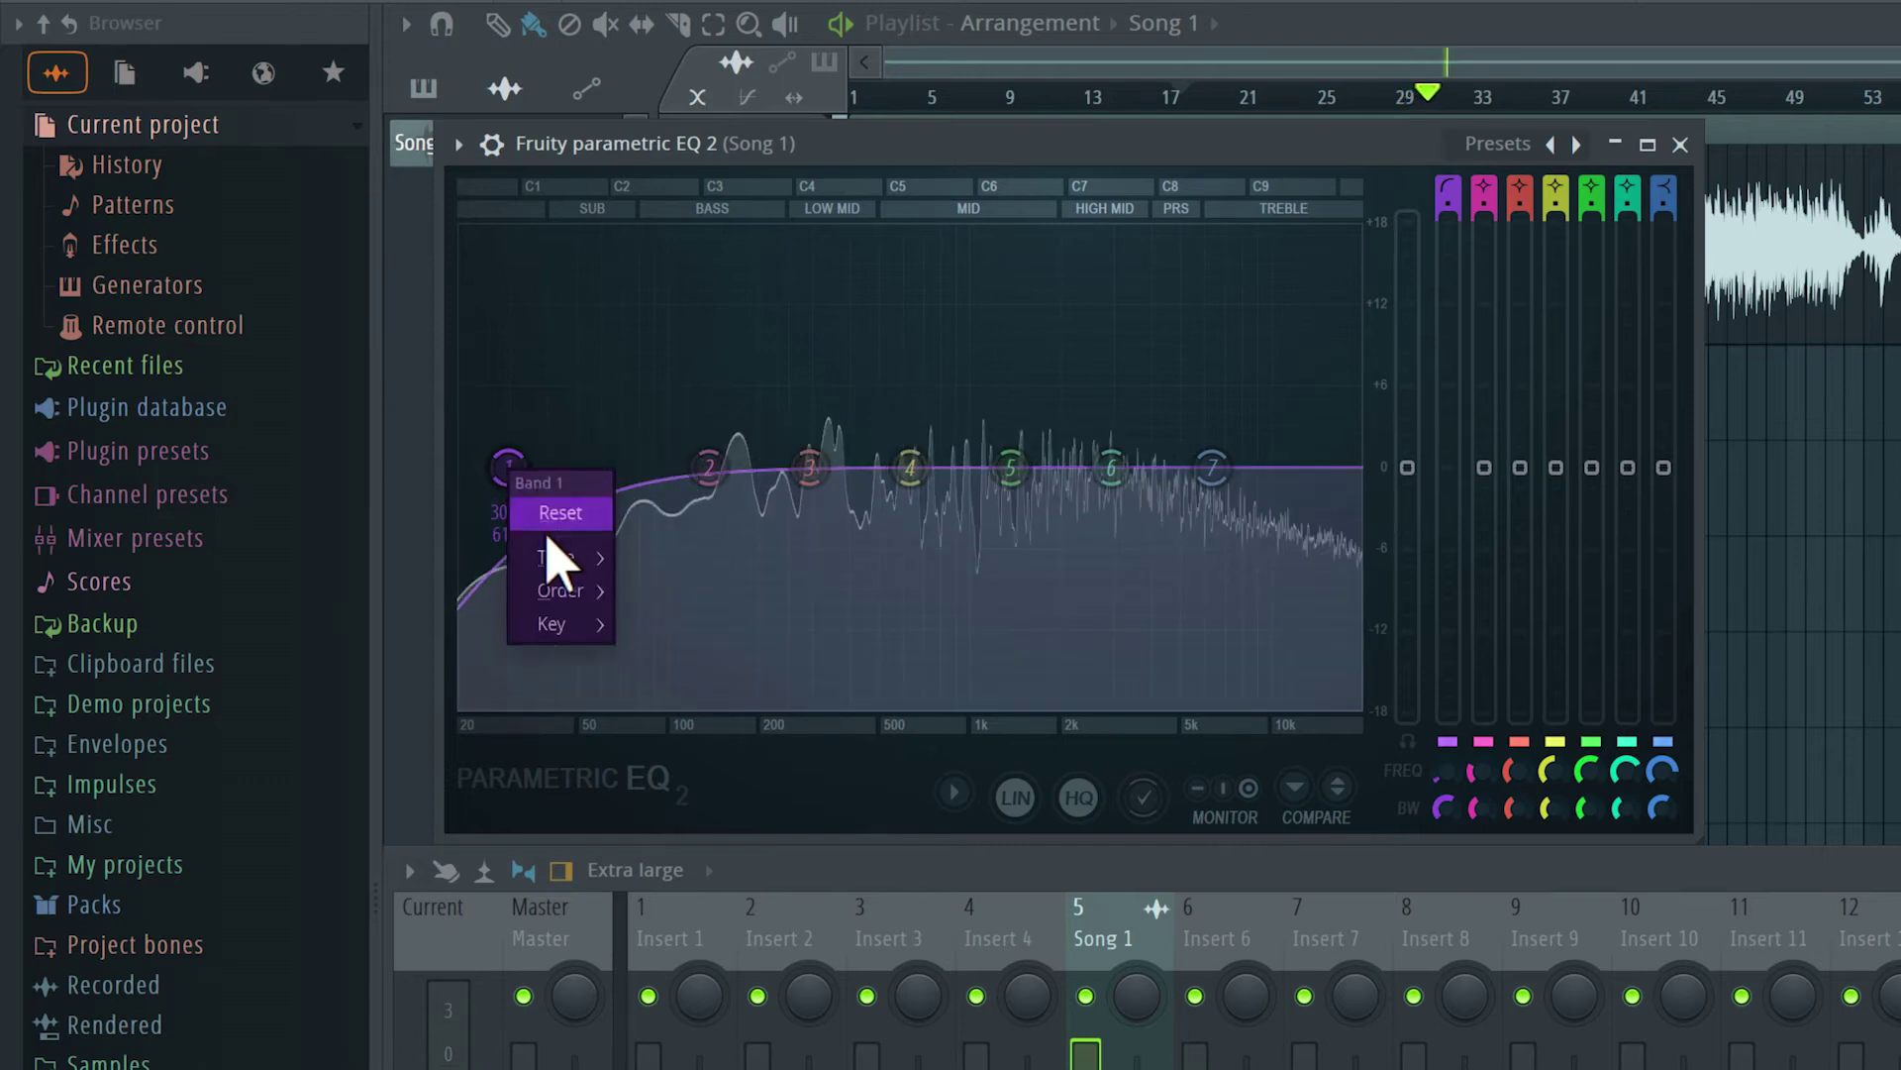
{"action": "mouse_move", "coordinate": [594, 592]}
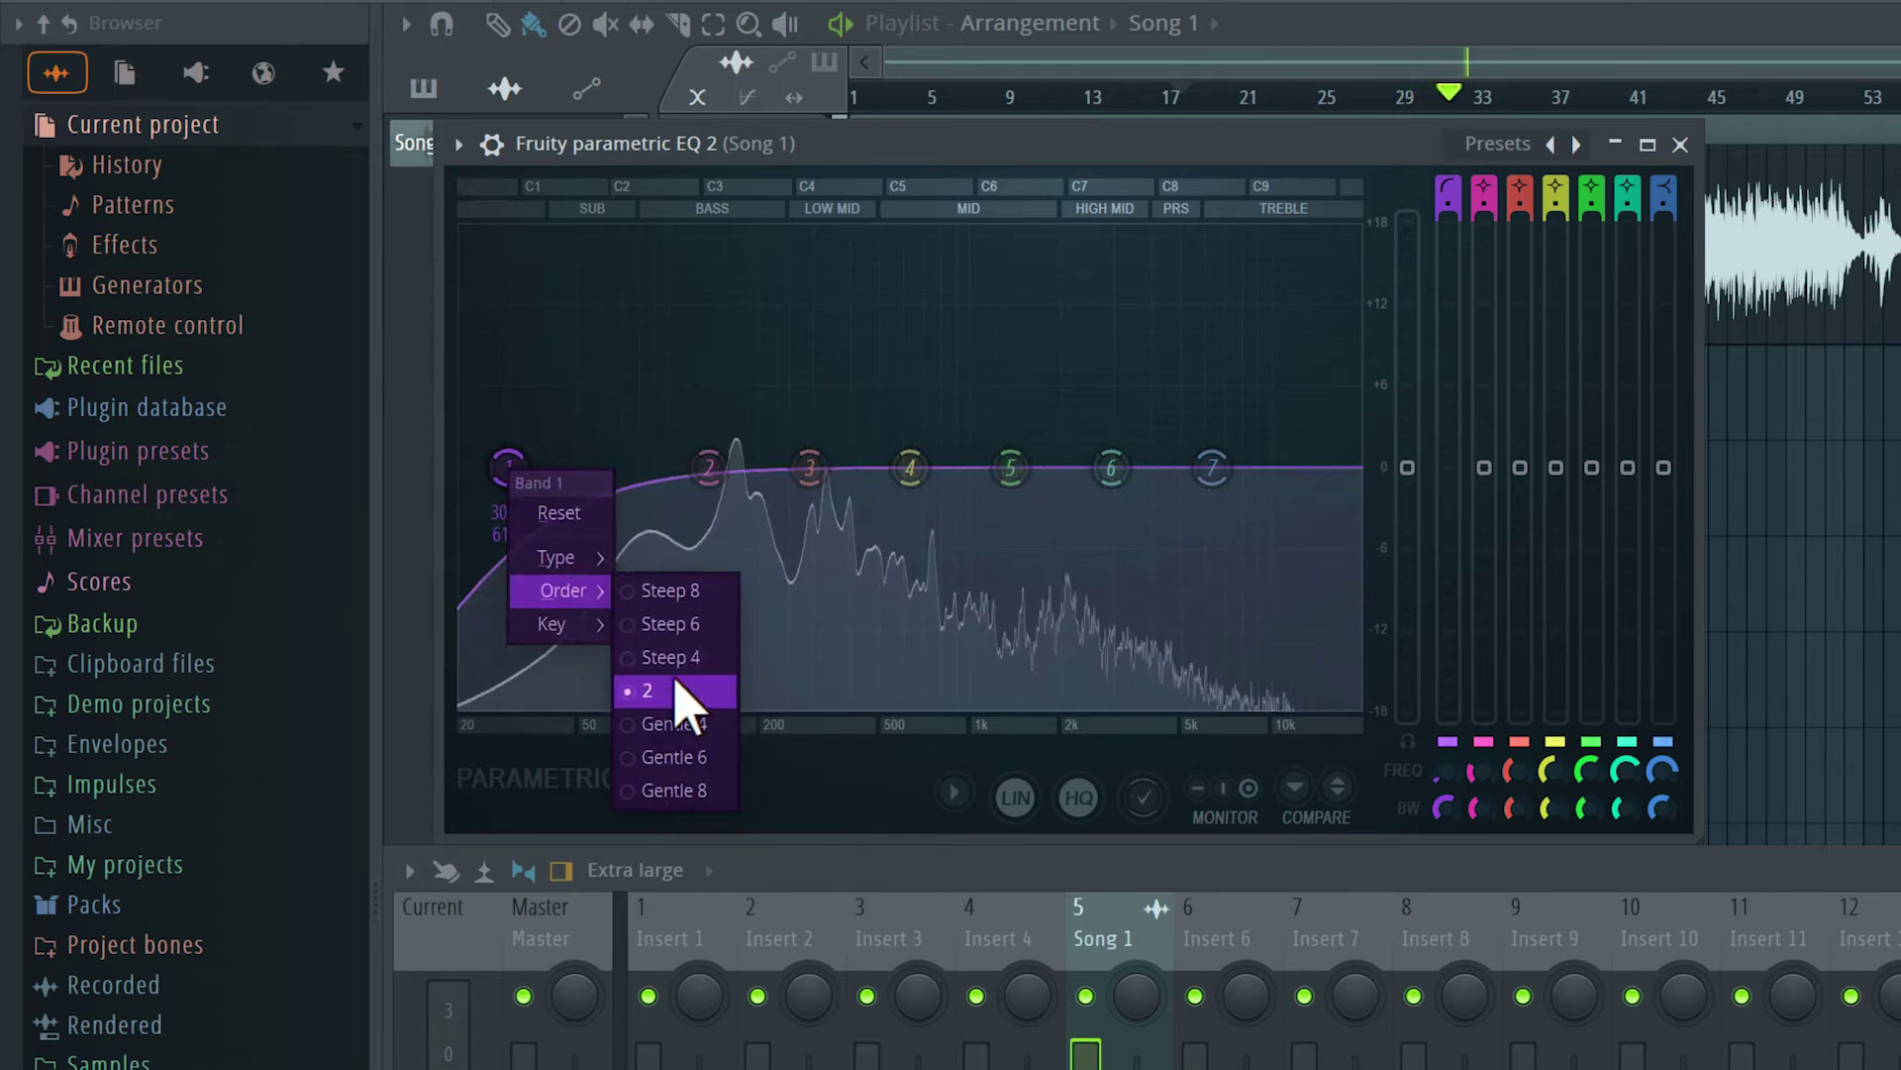
{"action": "left_click", "coordinate": [676, 657]}
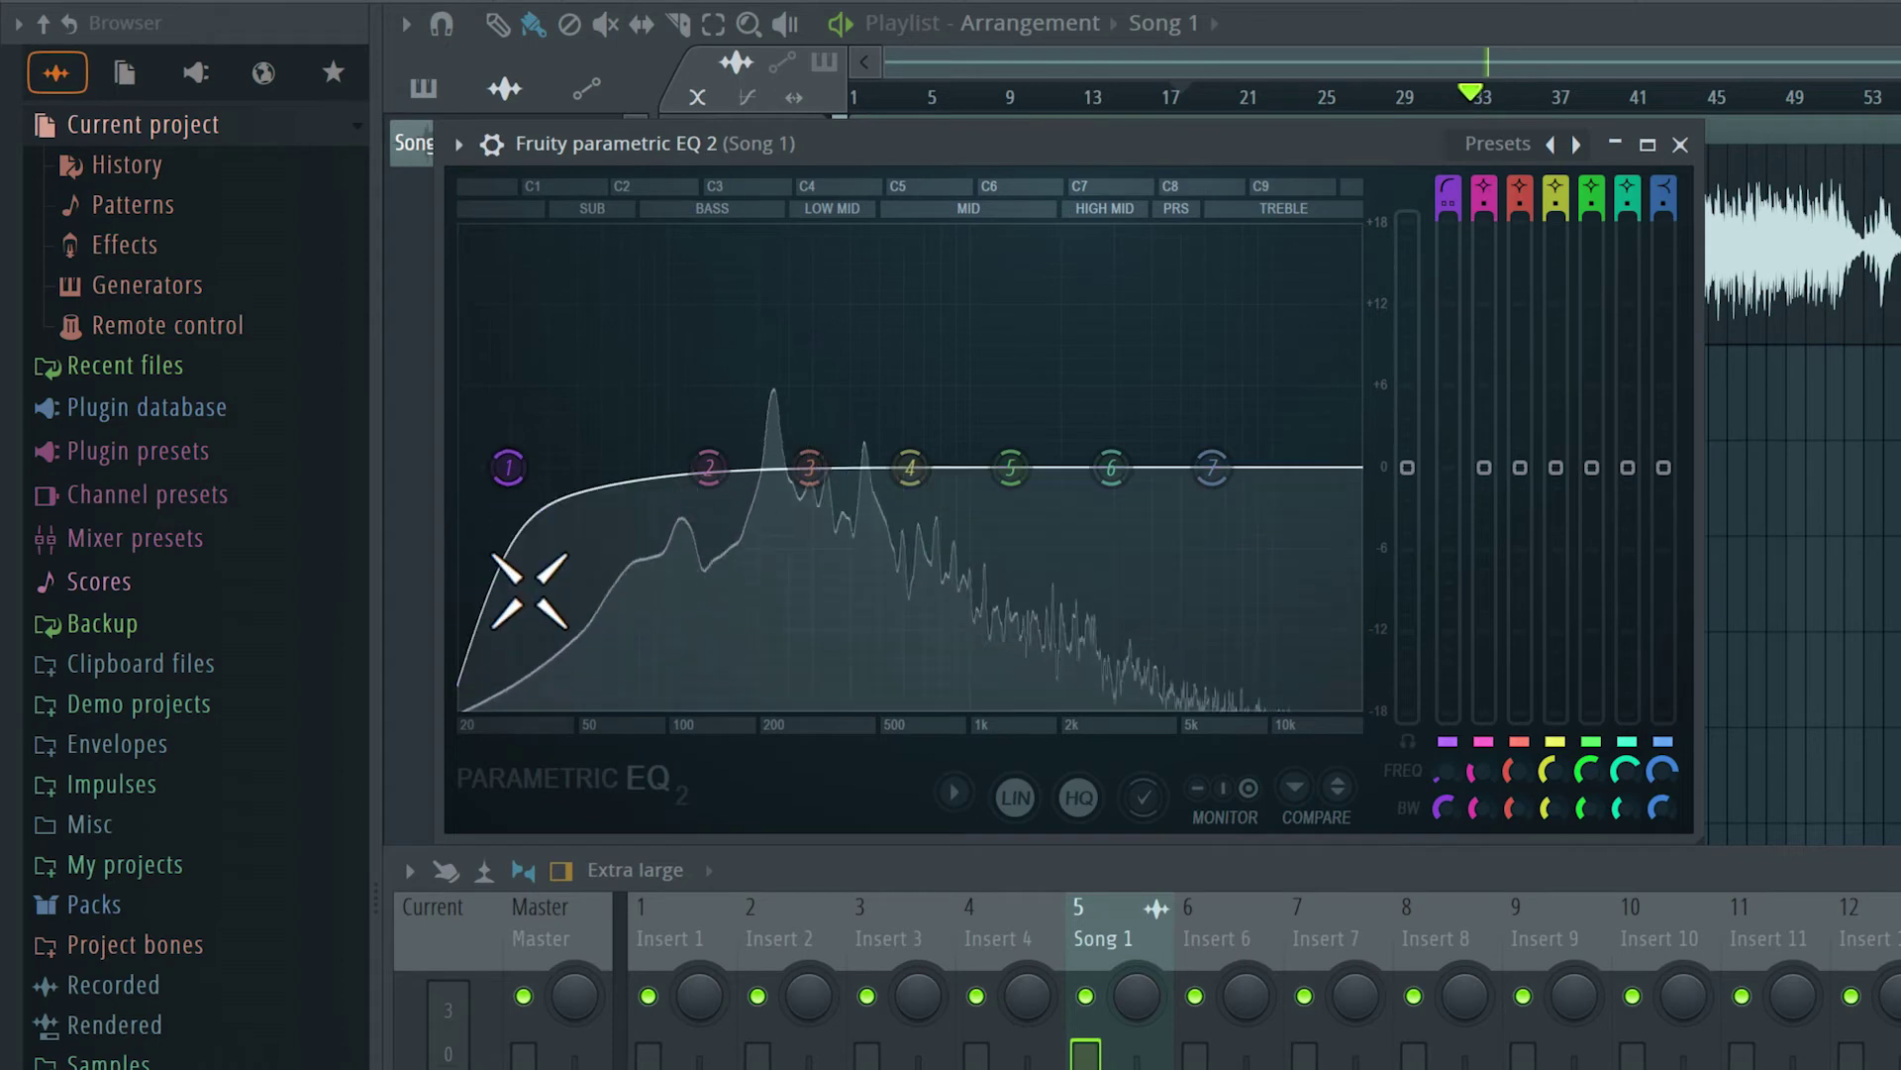
{"action": "key", "text": "space"}
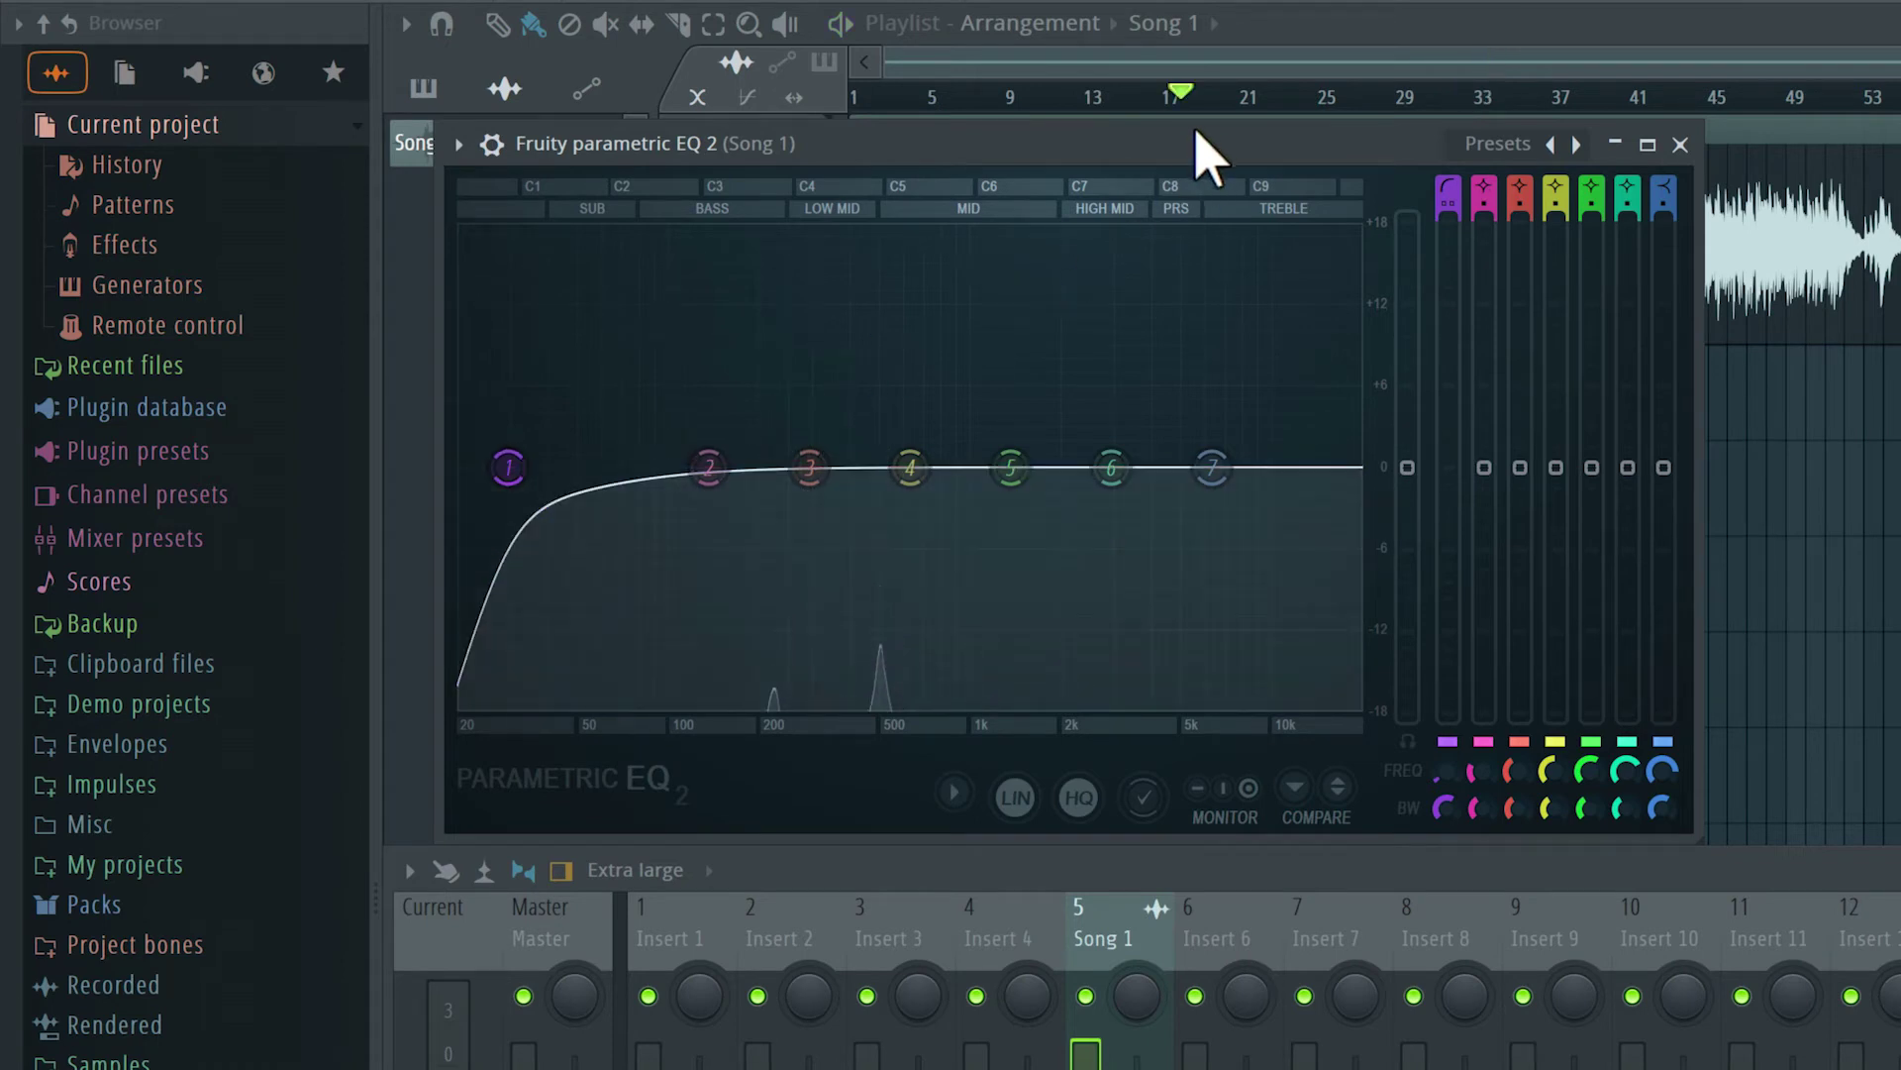
- Dip EQ band 4 slightly around 714 Hz during playback
{"action": "key", "text": "space"}
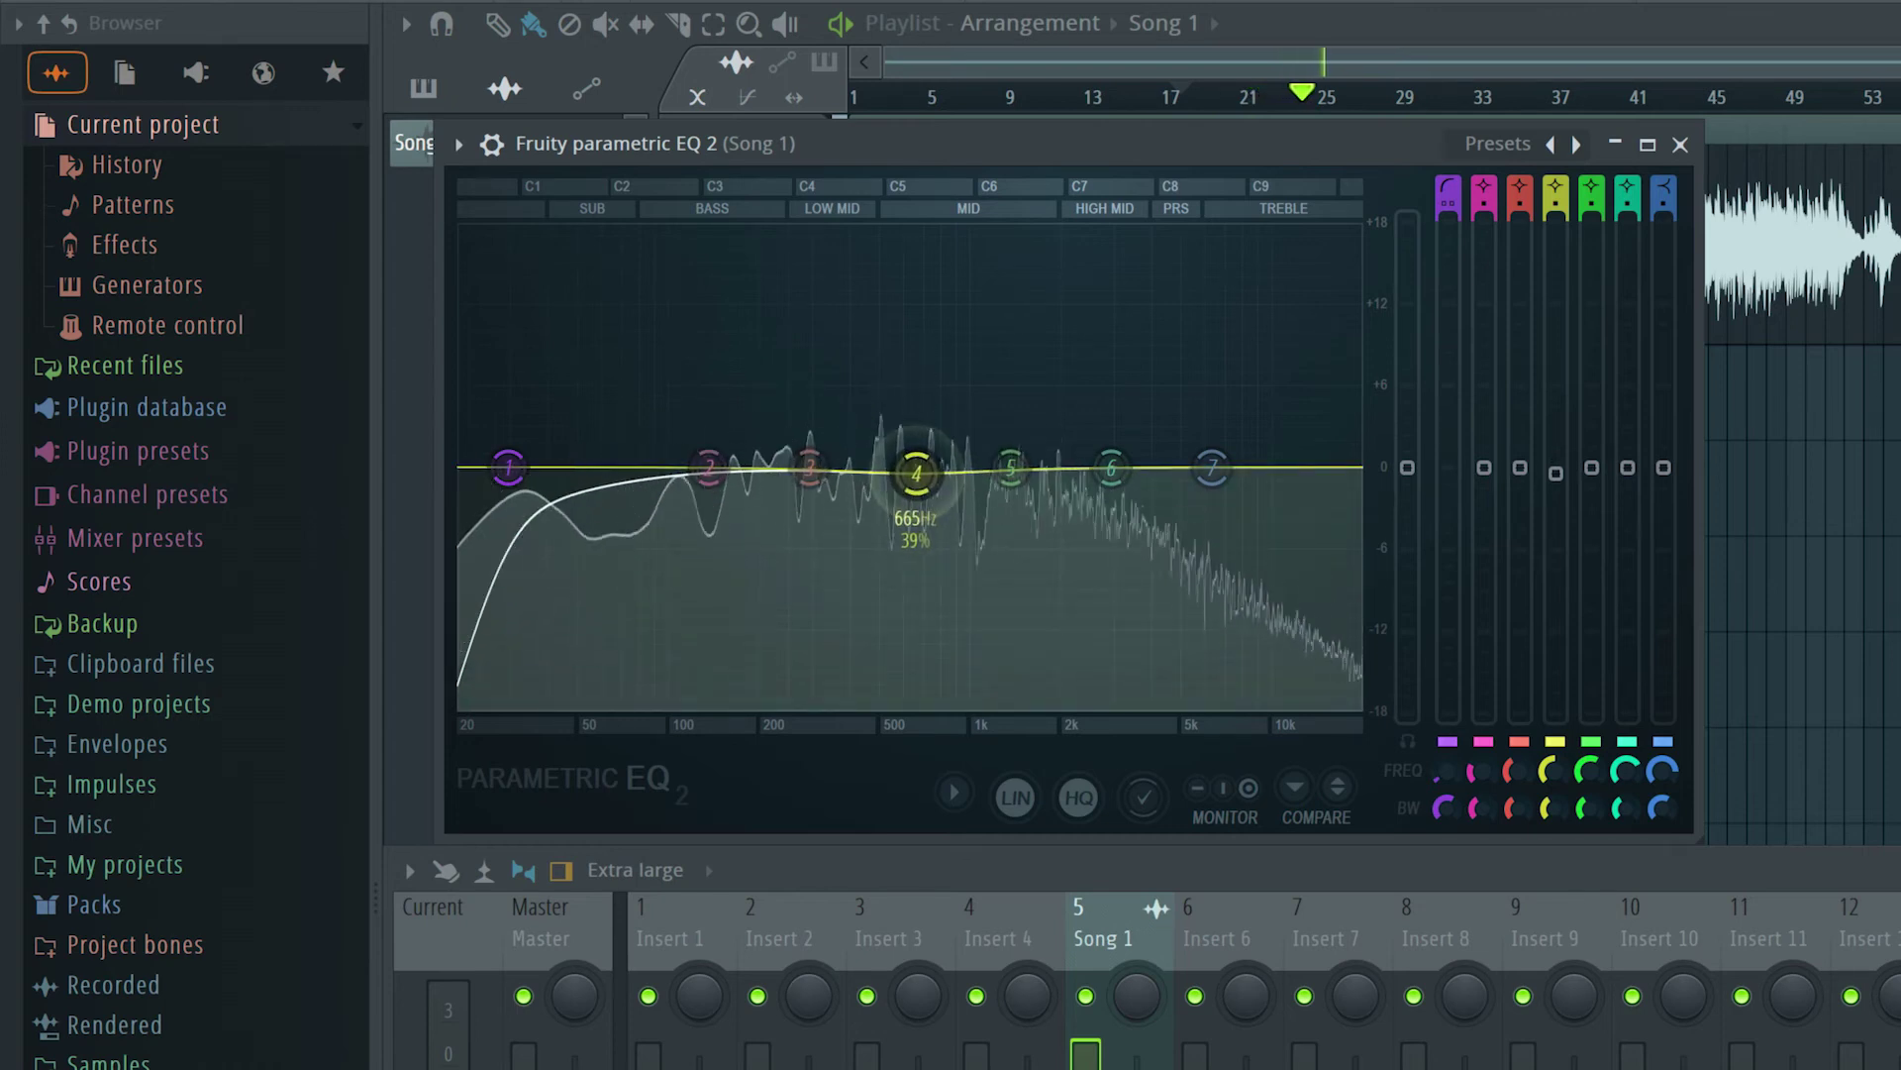
{"action": "left_click_drag", "start_coordinate": [925, 484], "coordinate": [926, 489]}
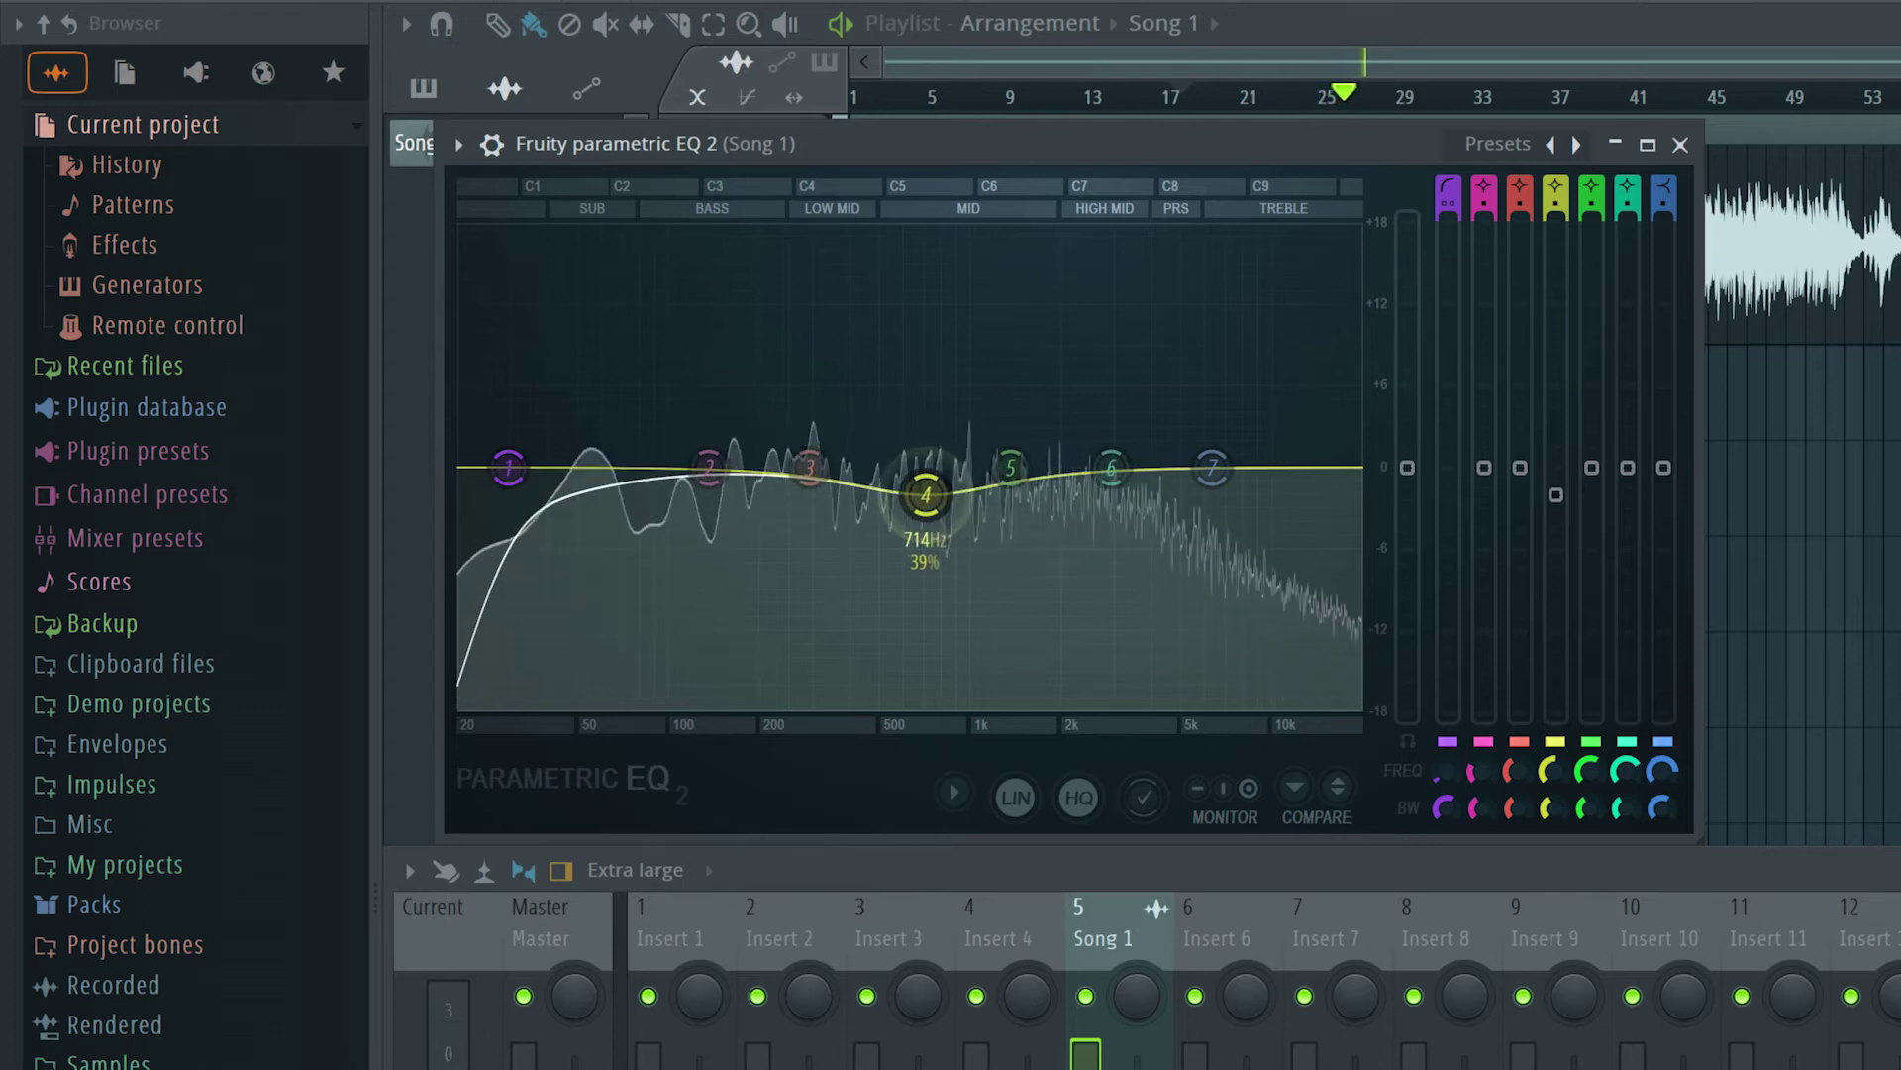
{"action": "left_click", "coordinate": [934, 498]}
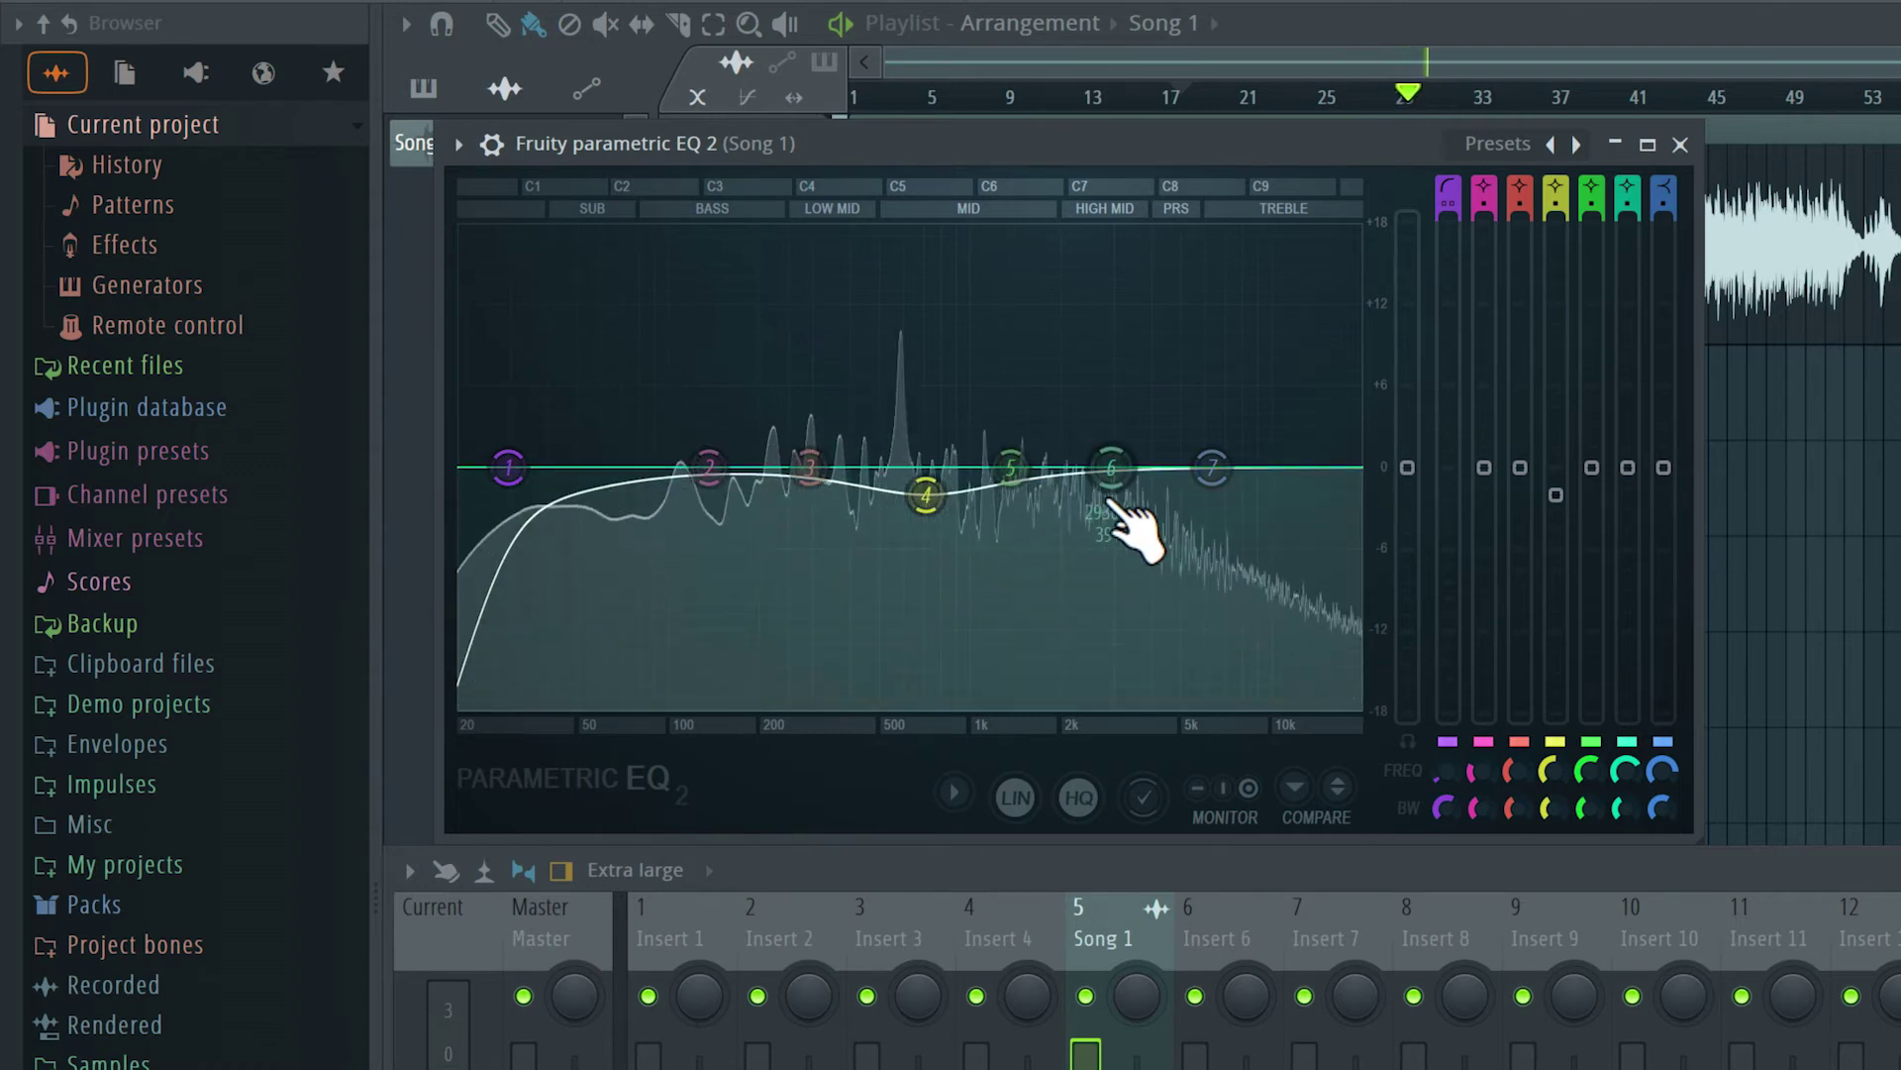
- Boost the high end with EQ band 7 near 5.2 kHz
{"action": "left_click", "coordinate": [1212, 466]}
{"action": "left_click_drag", "start_coordinate": [1212, 467], "coordinate": [1189, 439]}
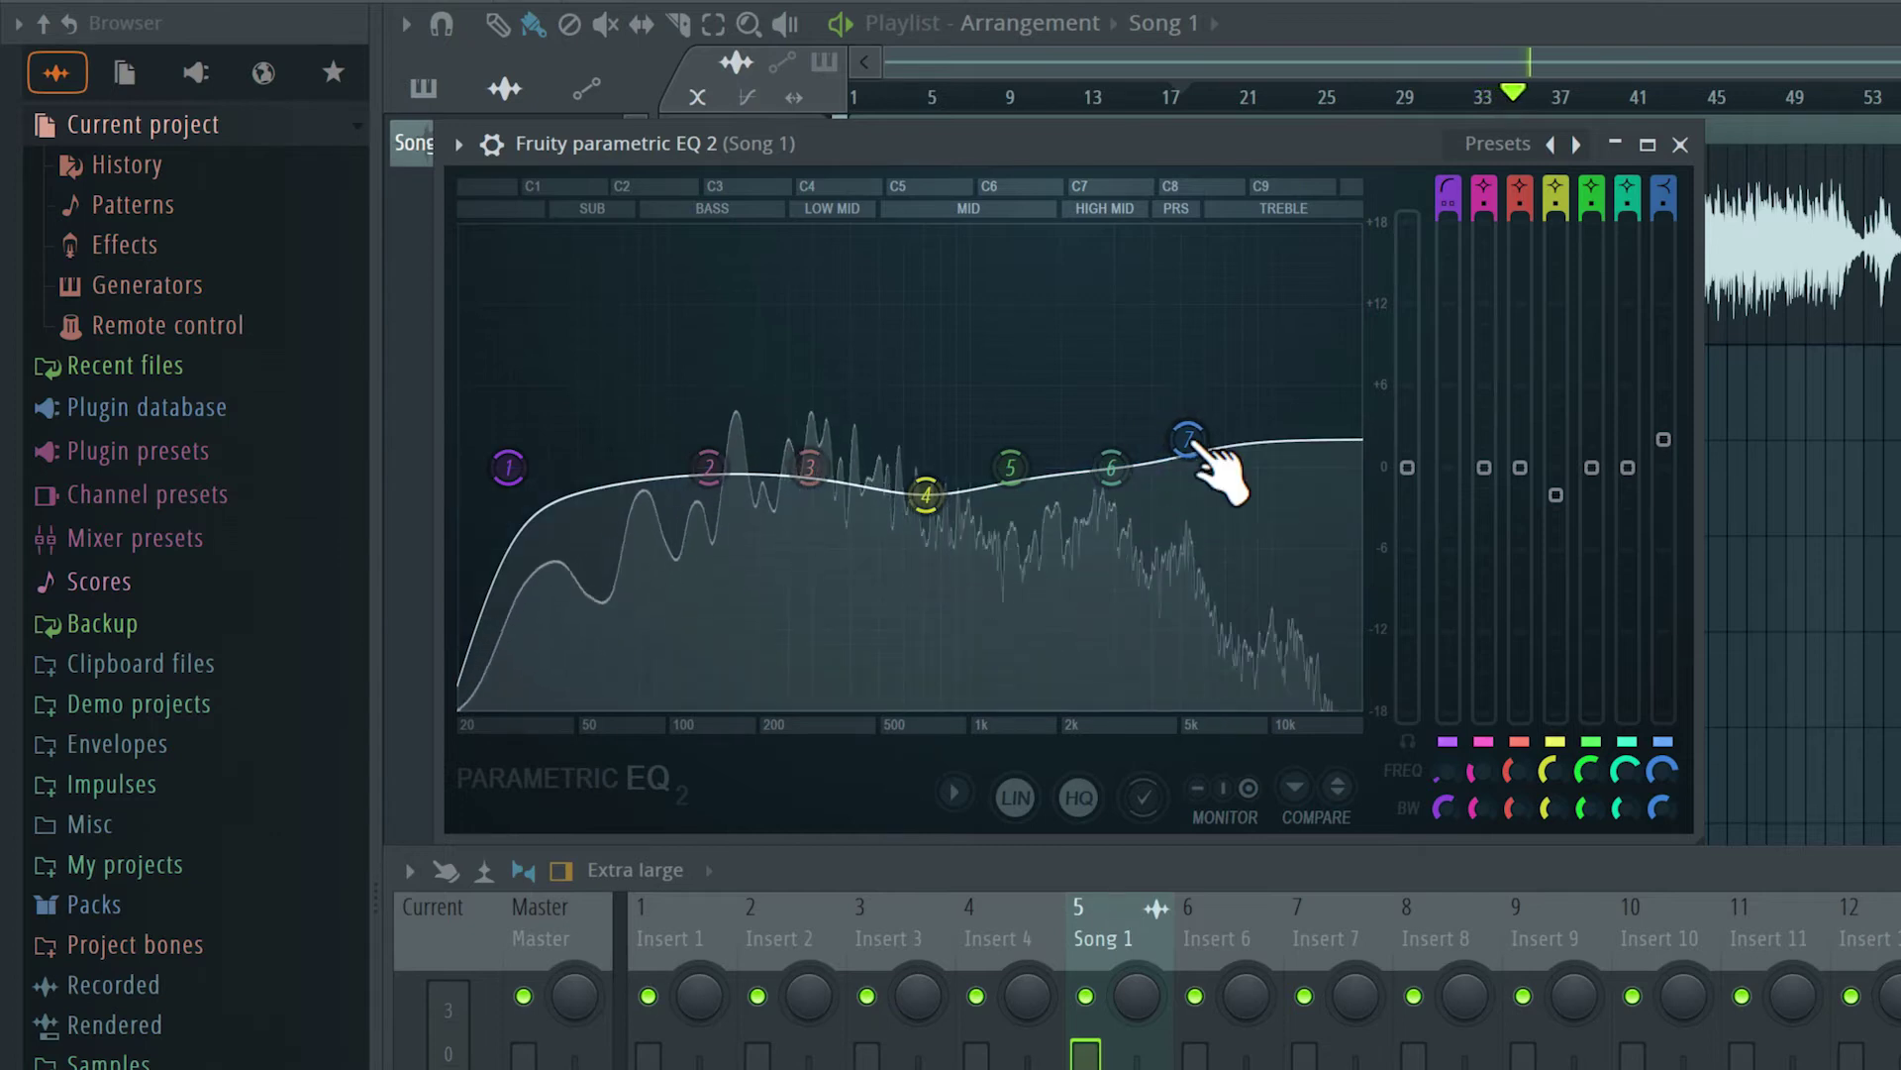
{"action": "left_click_drag", "start_coordinate": [1189, 440], "coordinate": [1201, 447]}
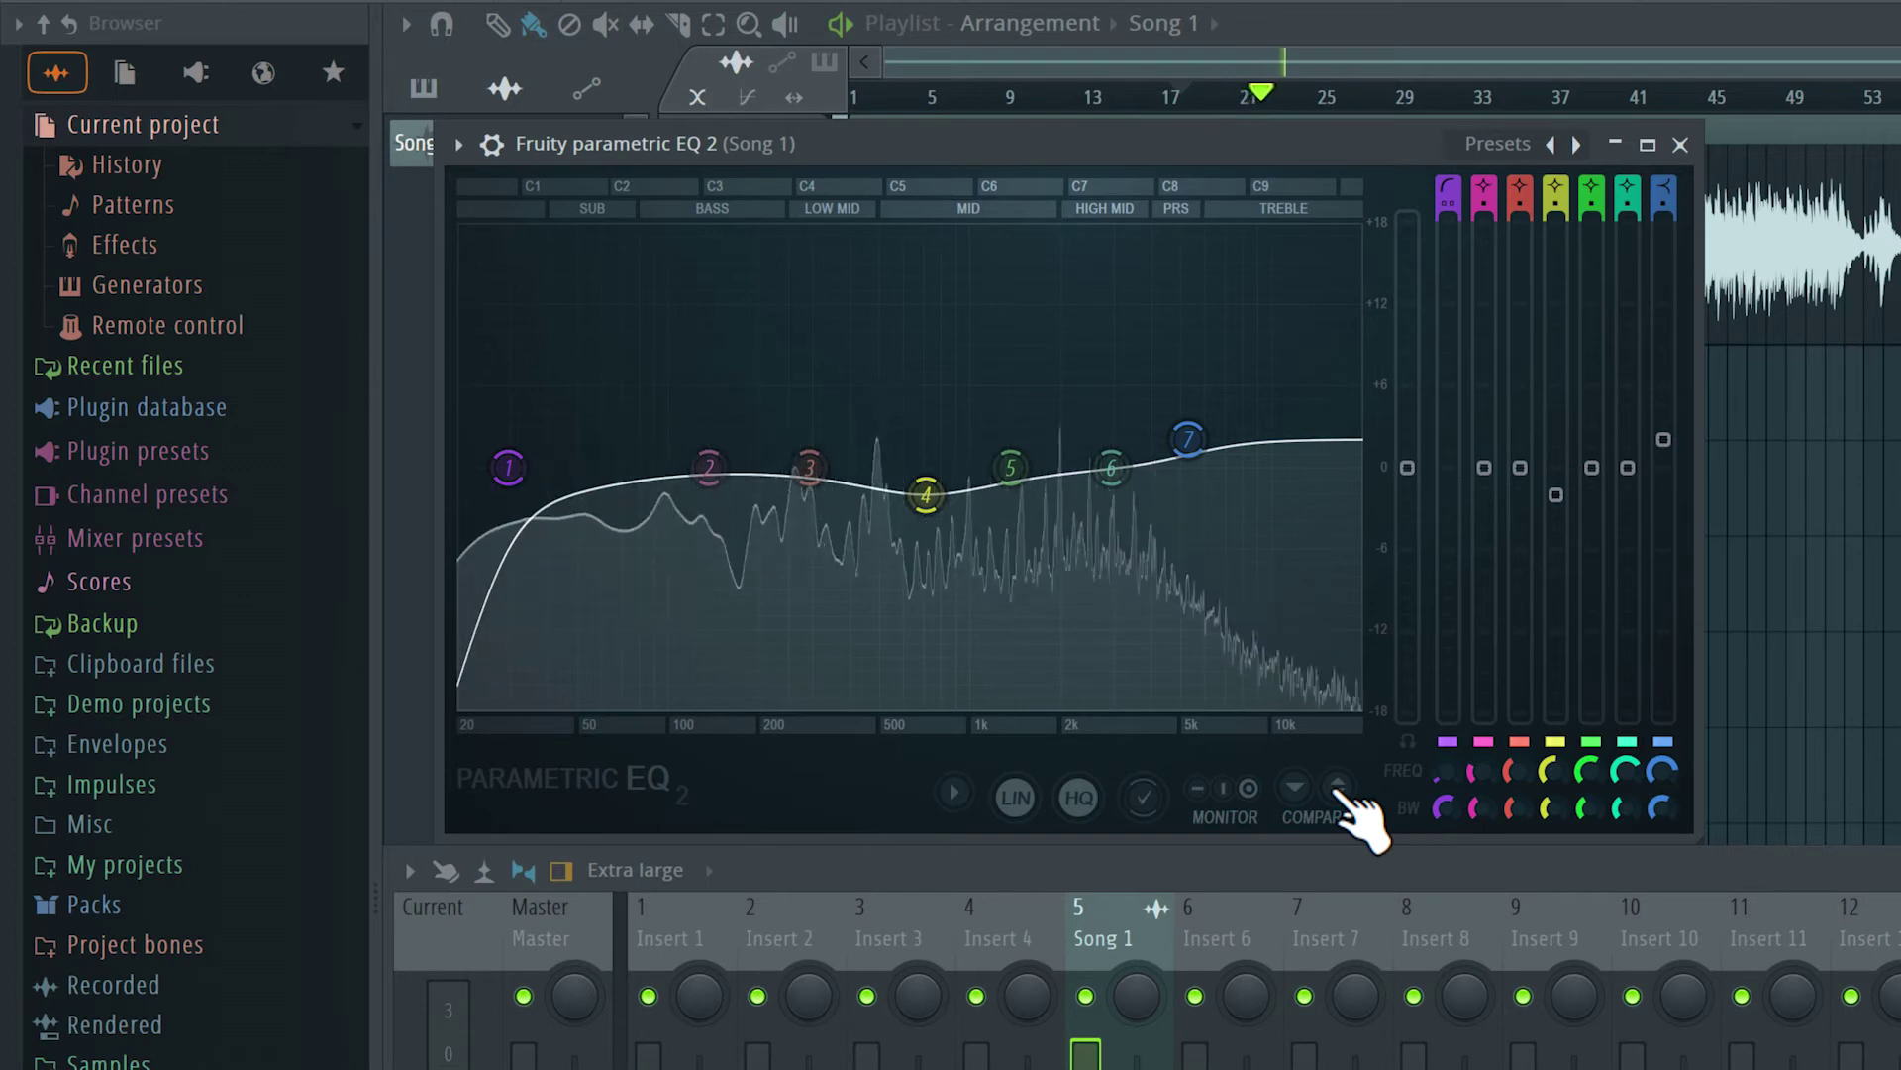
{"action": "left_click", "coordinate": [1337, 788]}
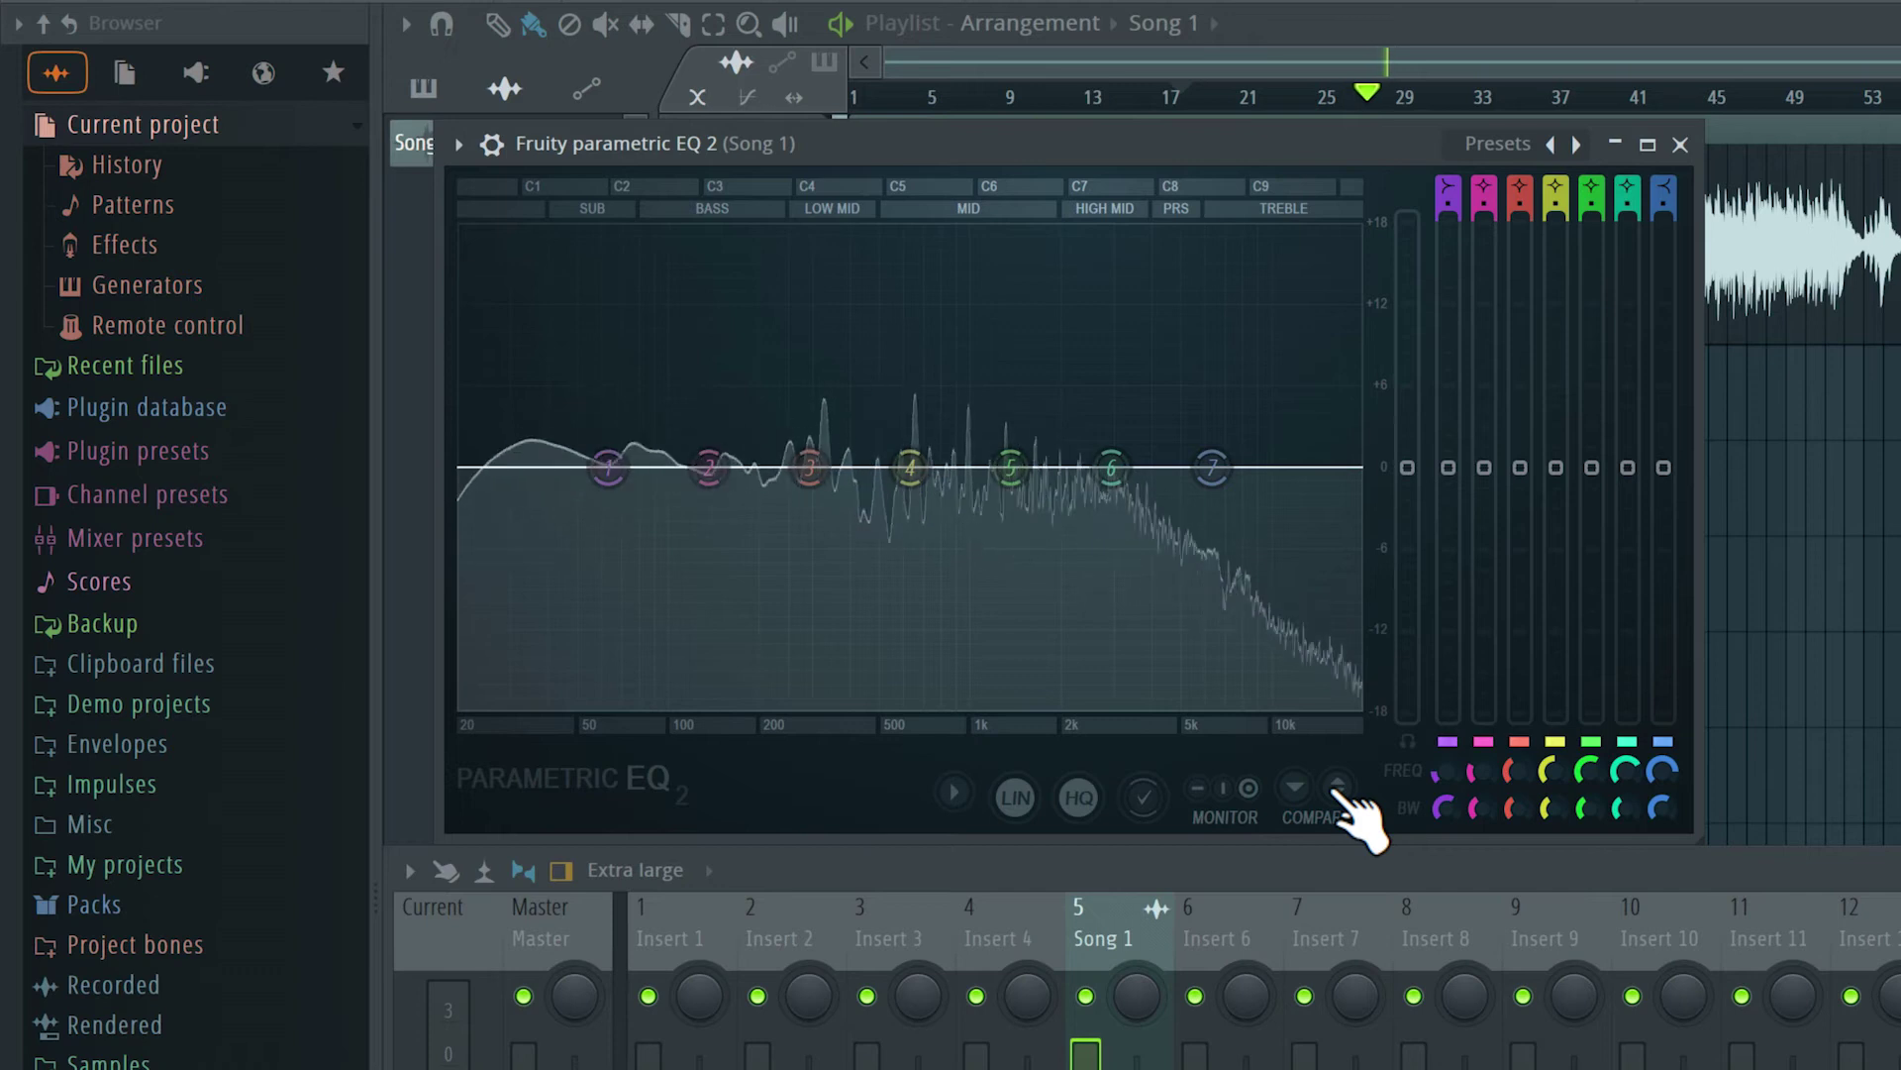
{"action": "left_click", "coordinate": [1337, 788]}
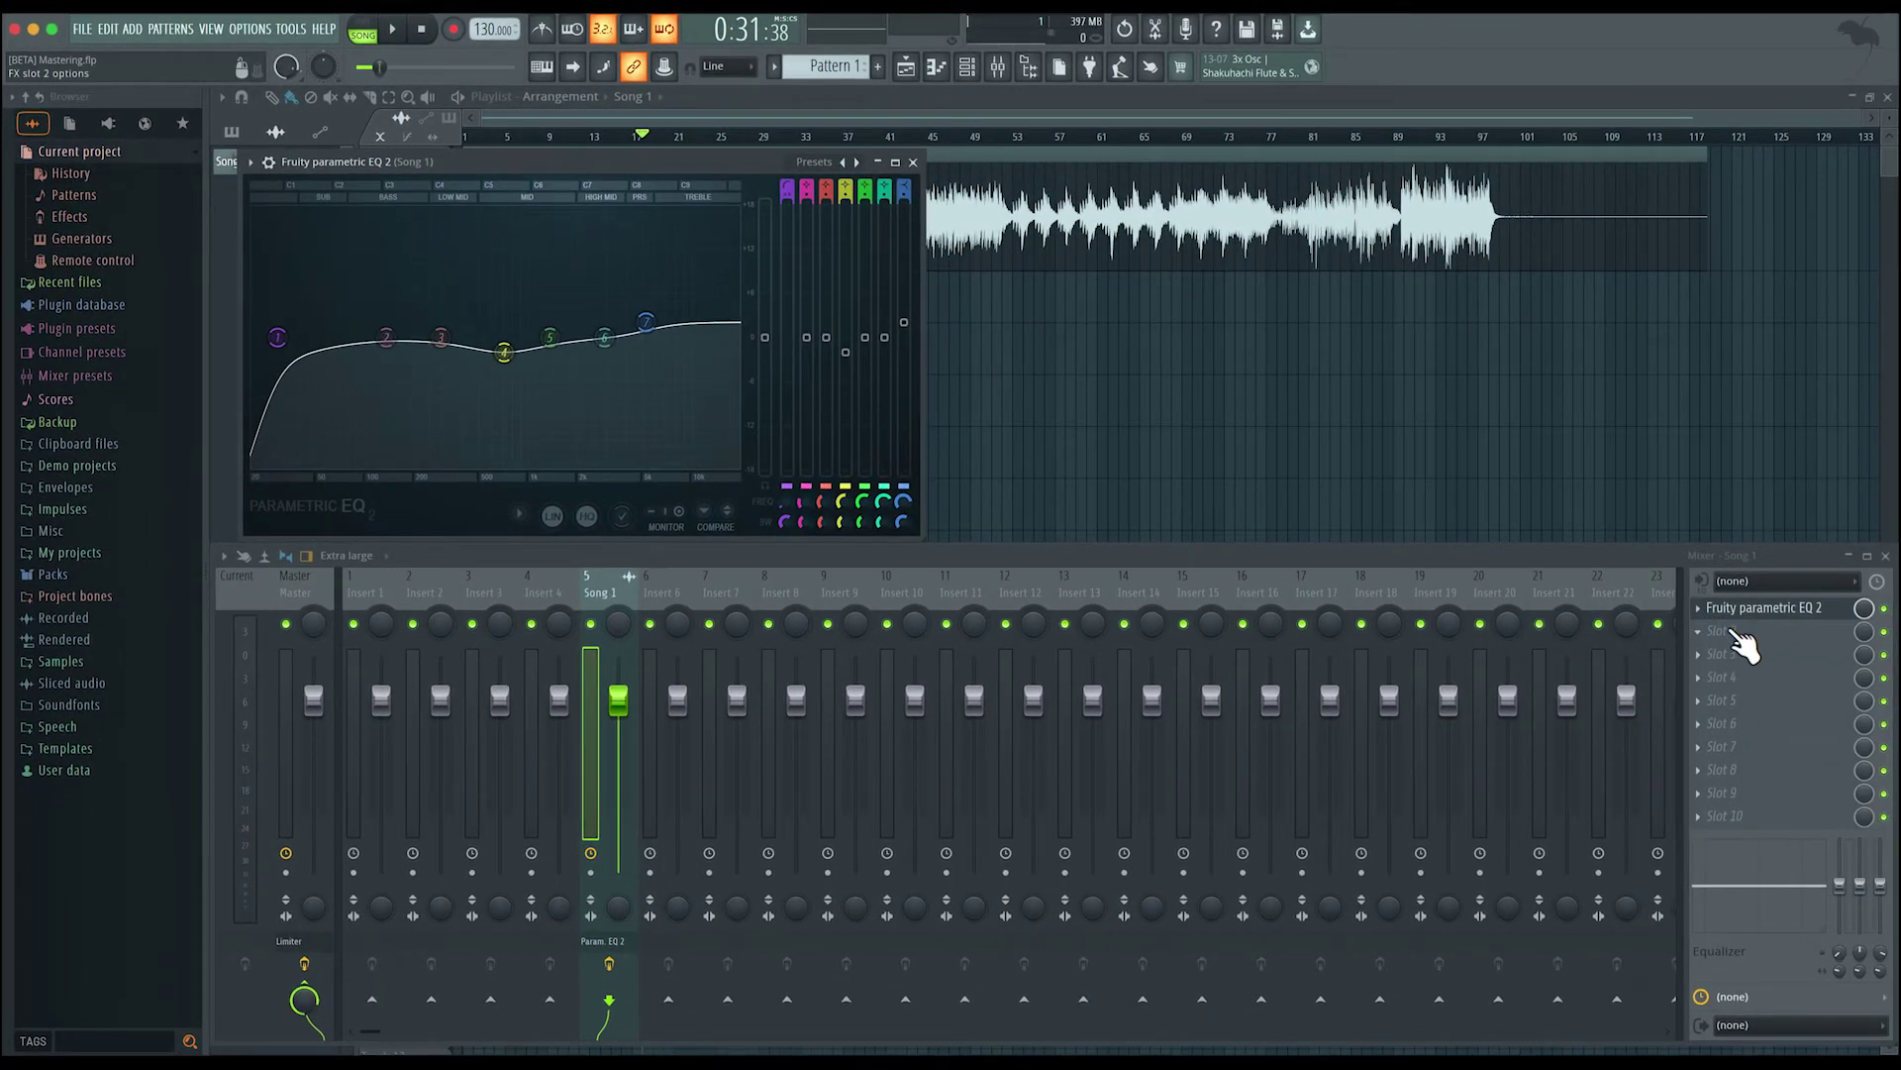
- Load Maximus into the next empty slot on Song 1 and move its window aside
{"action": "left_click", "coordinate": [1733, 633]}
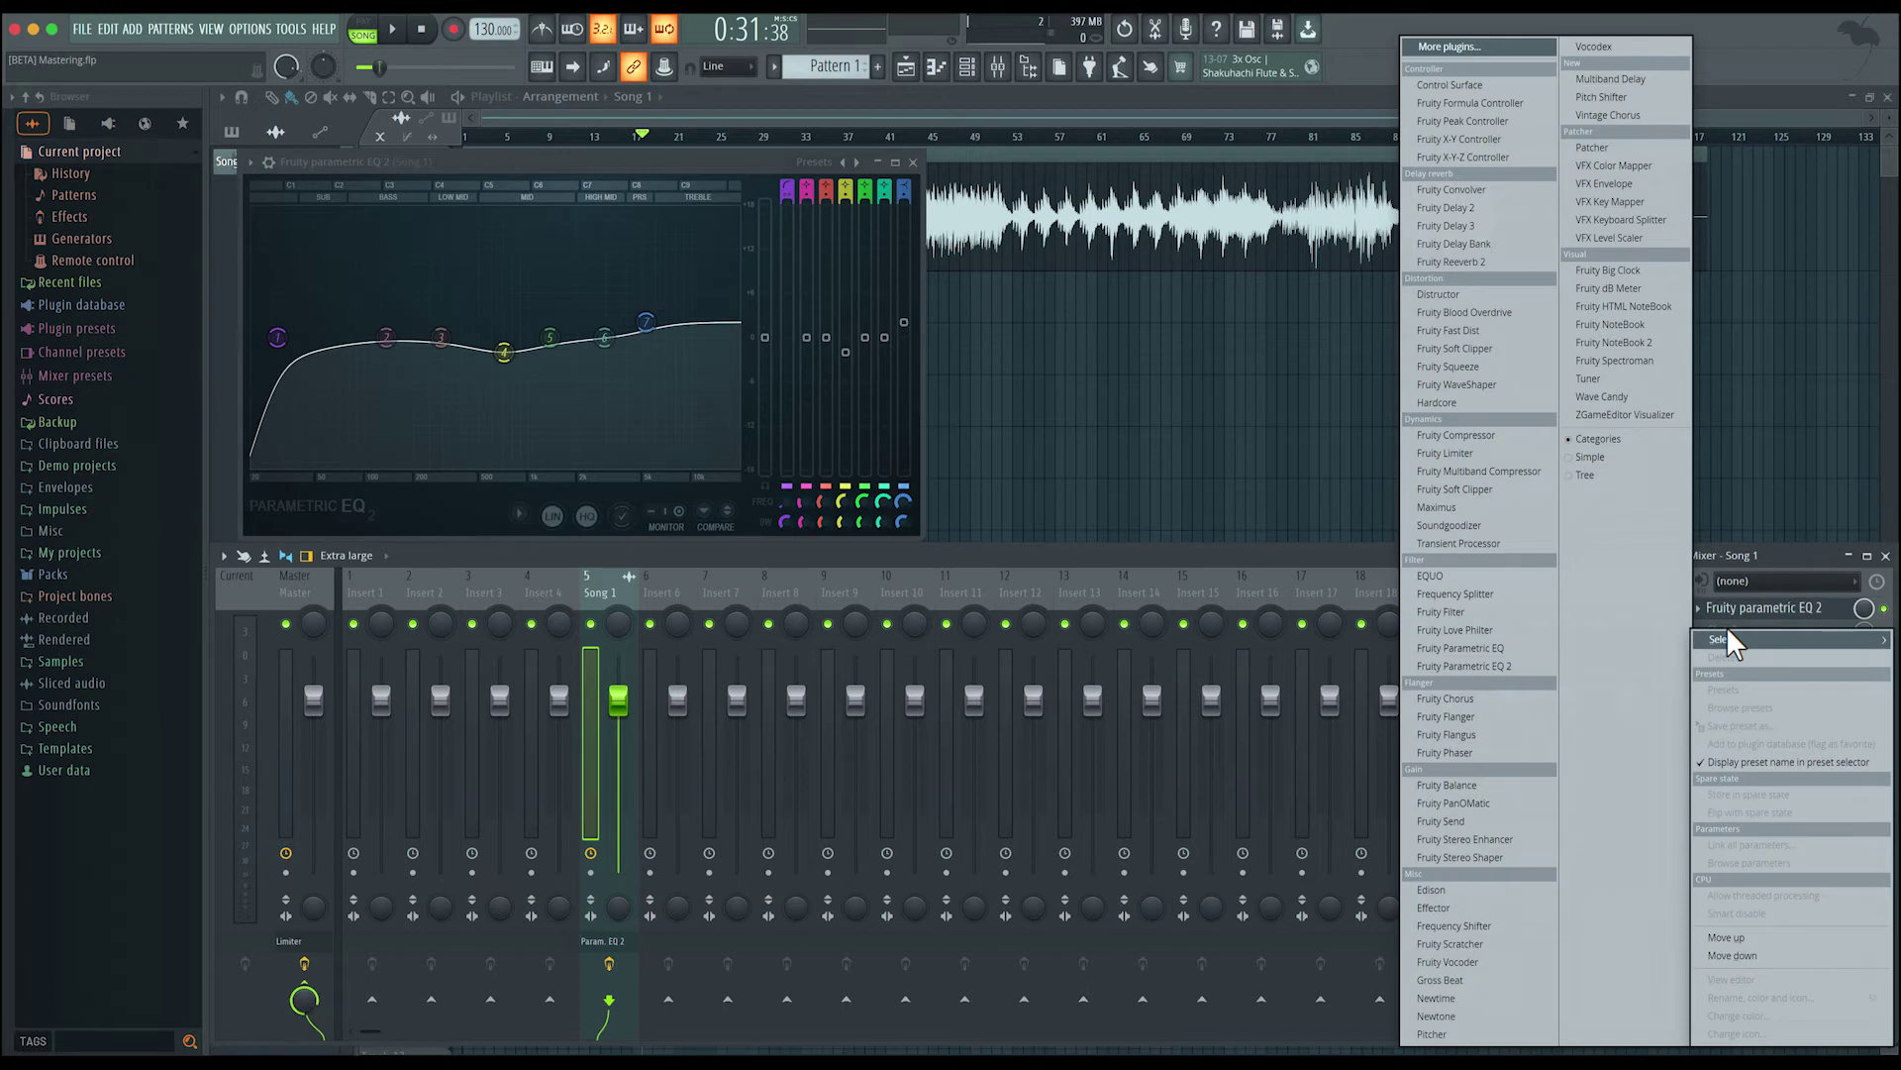
{"action": "left_click", "coordinate": [1465, 507]}
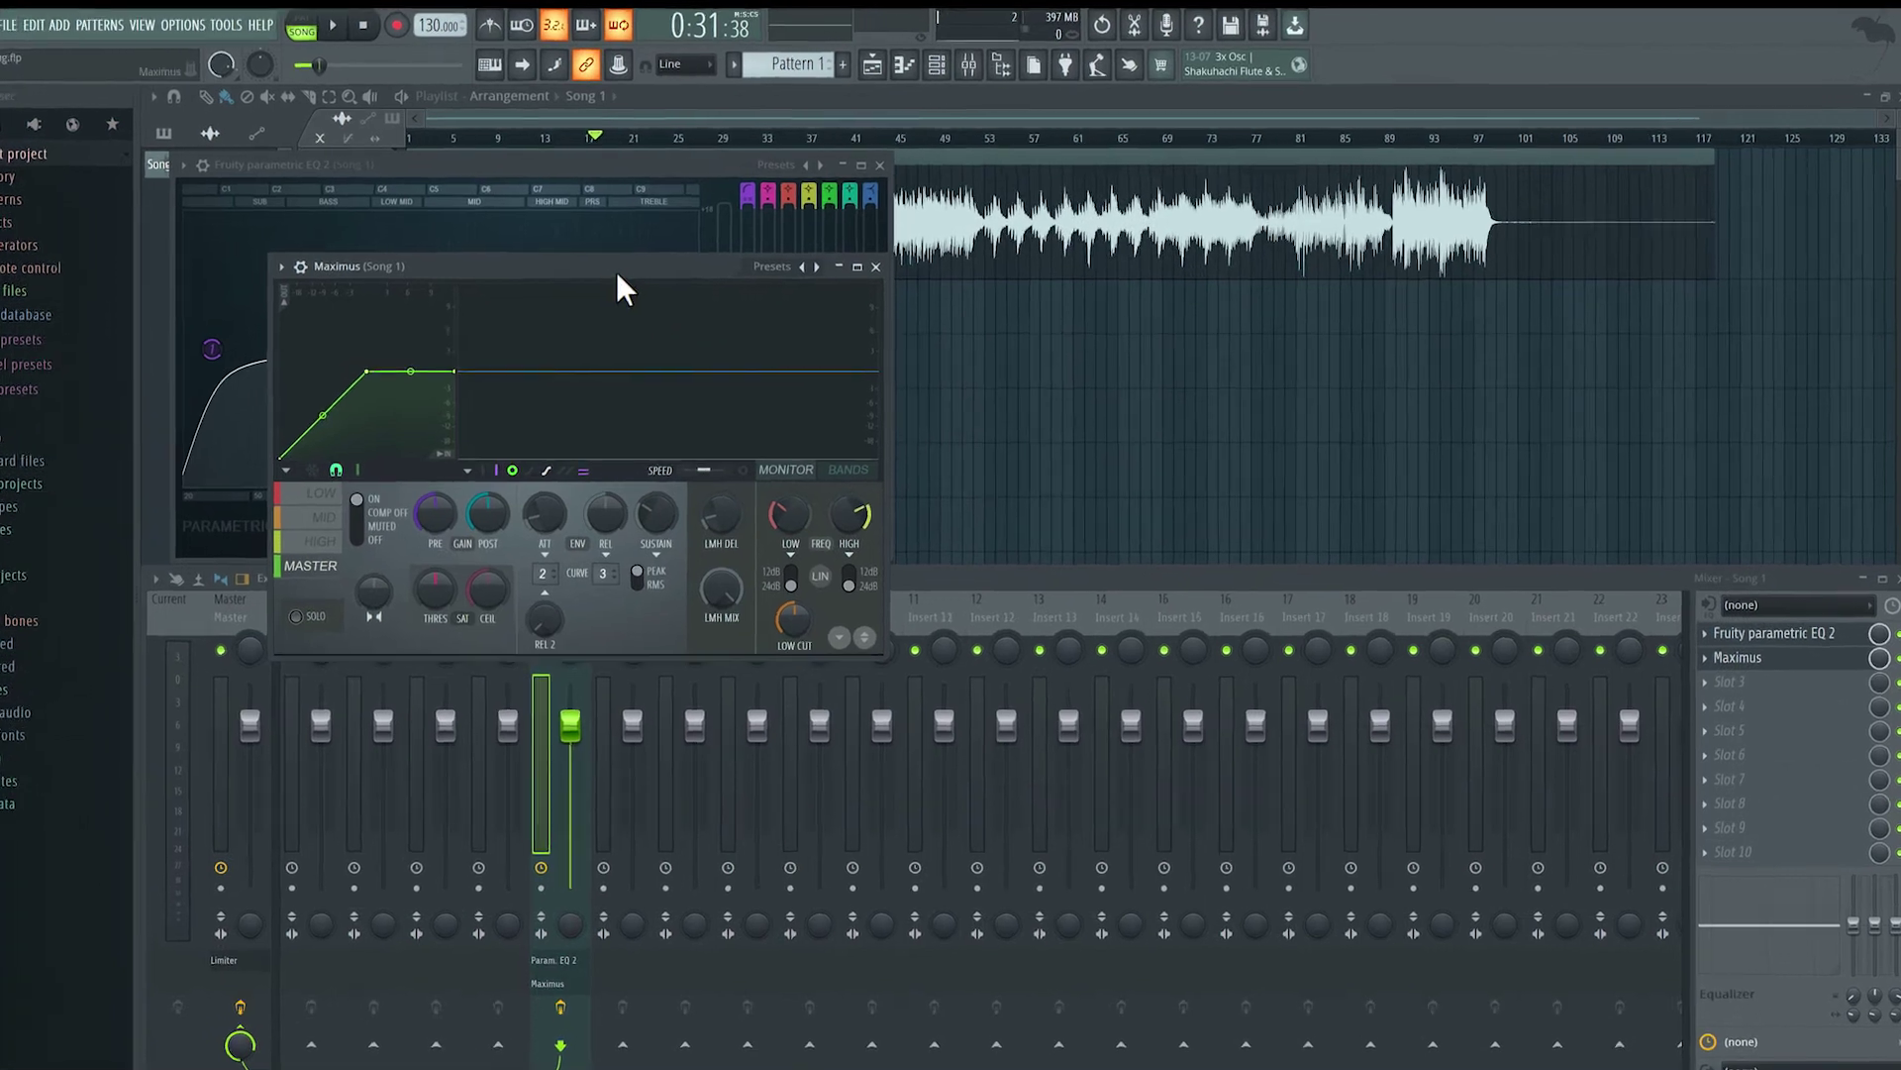
{"action": "left_click_drag", "start_coordinate": [618, 278], "coordinate": [1271, 183]}
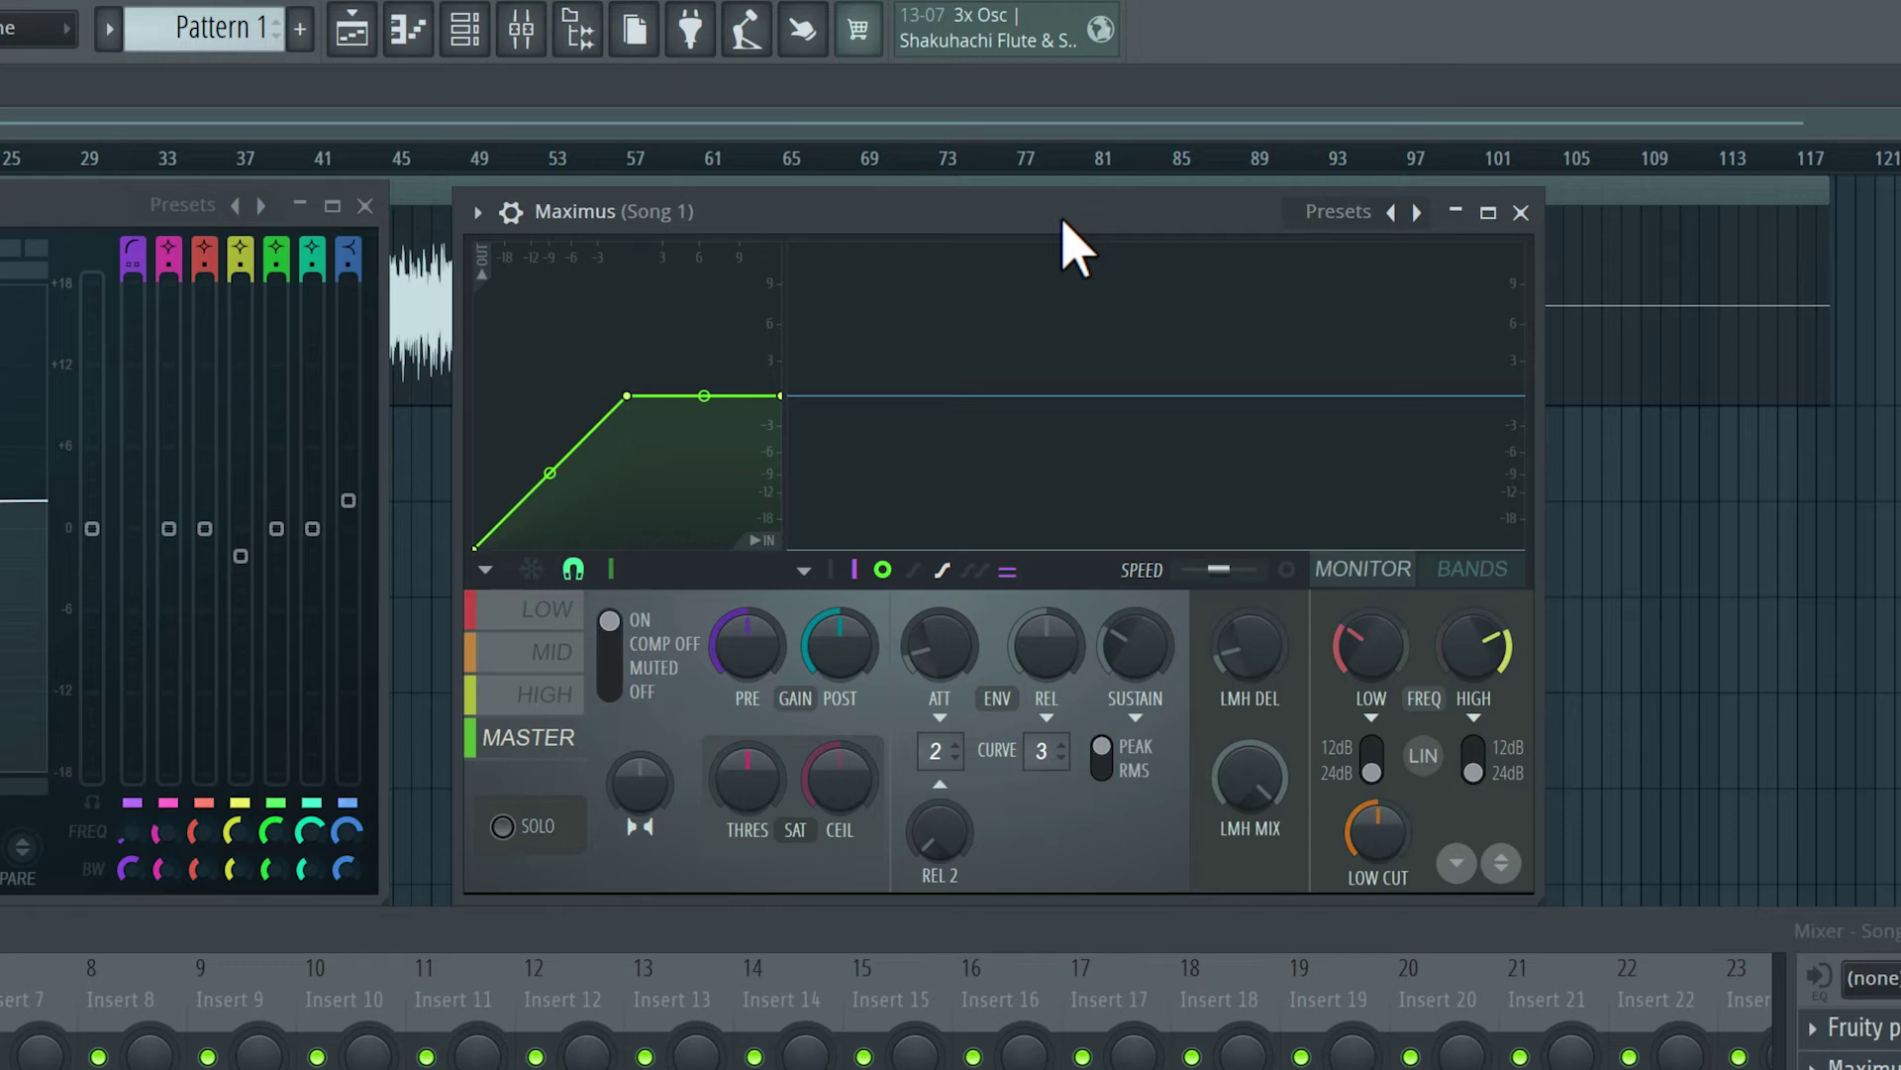
- Review Maximus's LOW, MID and HIGH band curves, returning to MASTER
{"action": "left_click", "coordinate": [535, 614]}
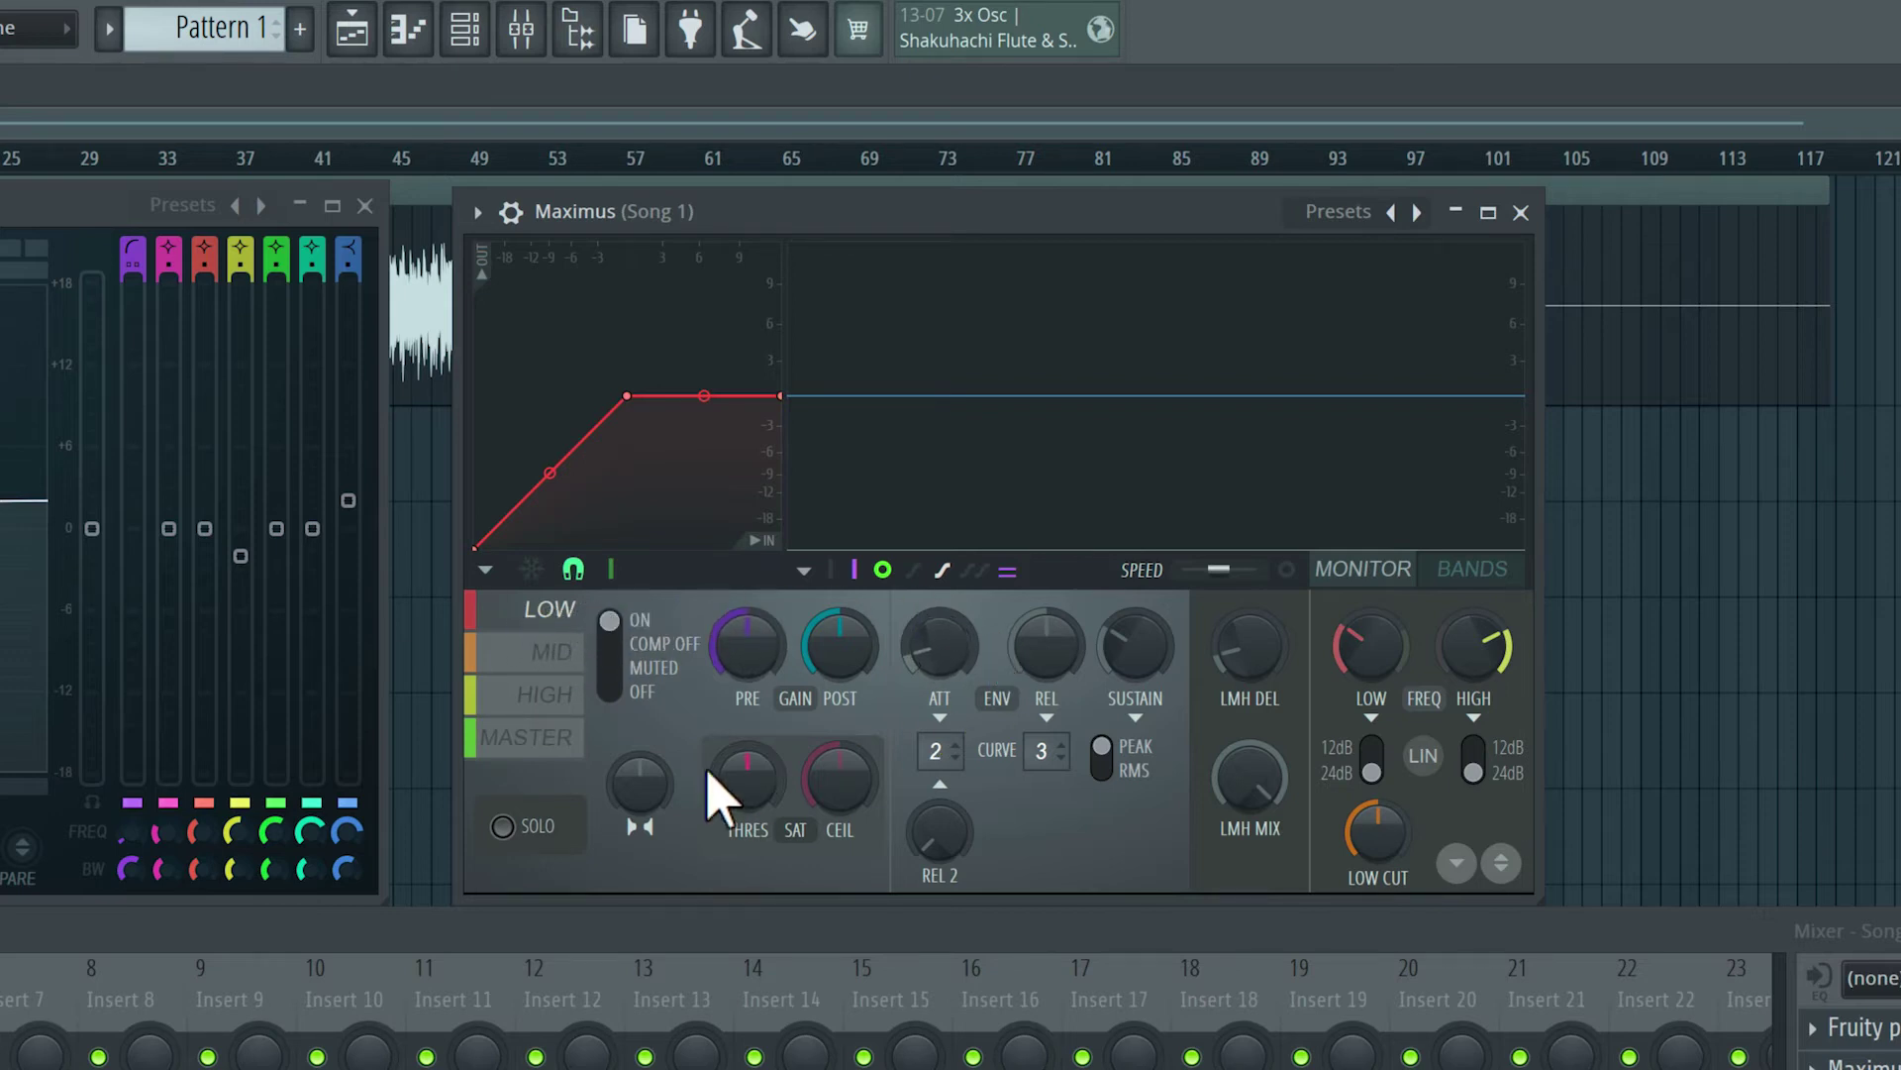
{"action": "left_click", "coordinate": [550, 651]}
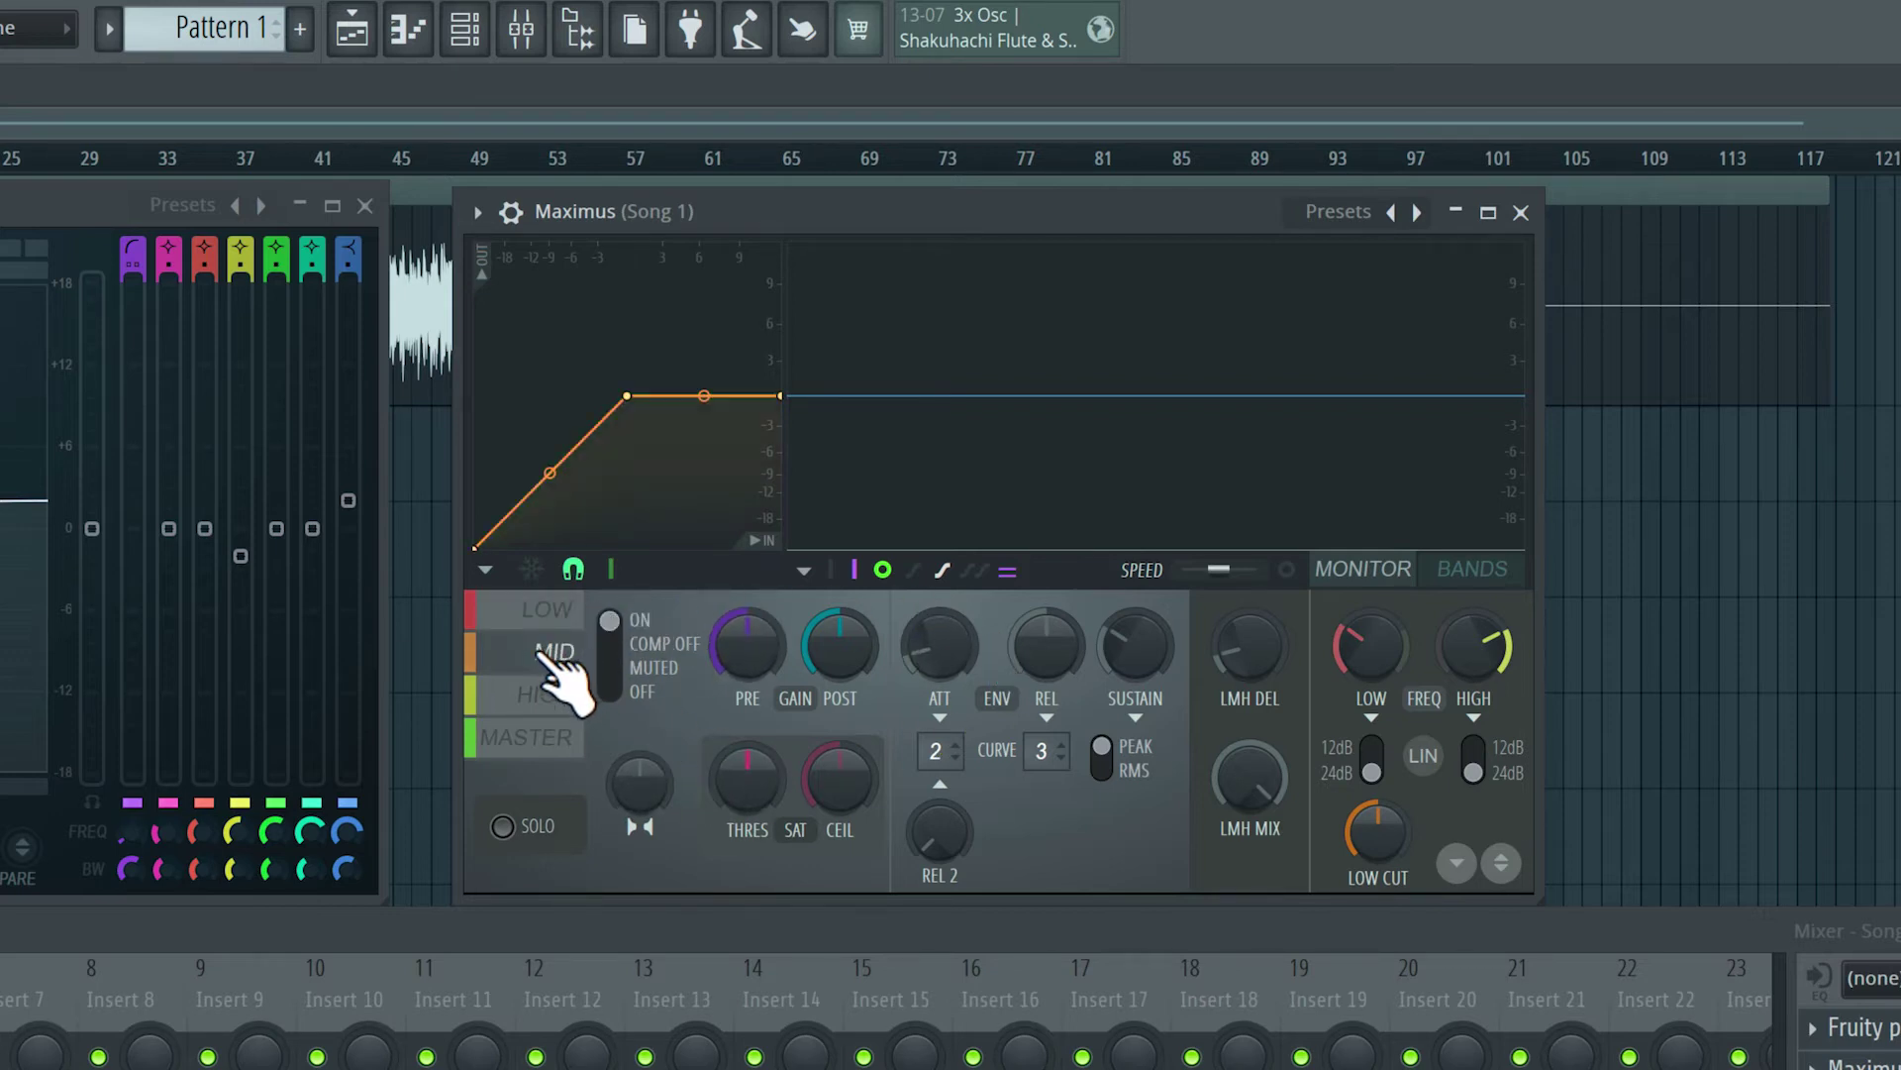
{"action": "left_click", "coordinate": [549, 697]}
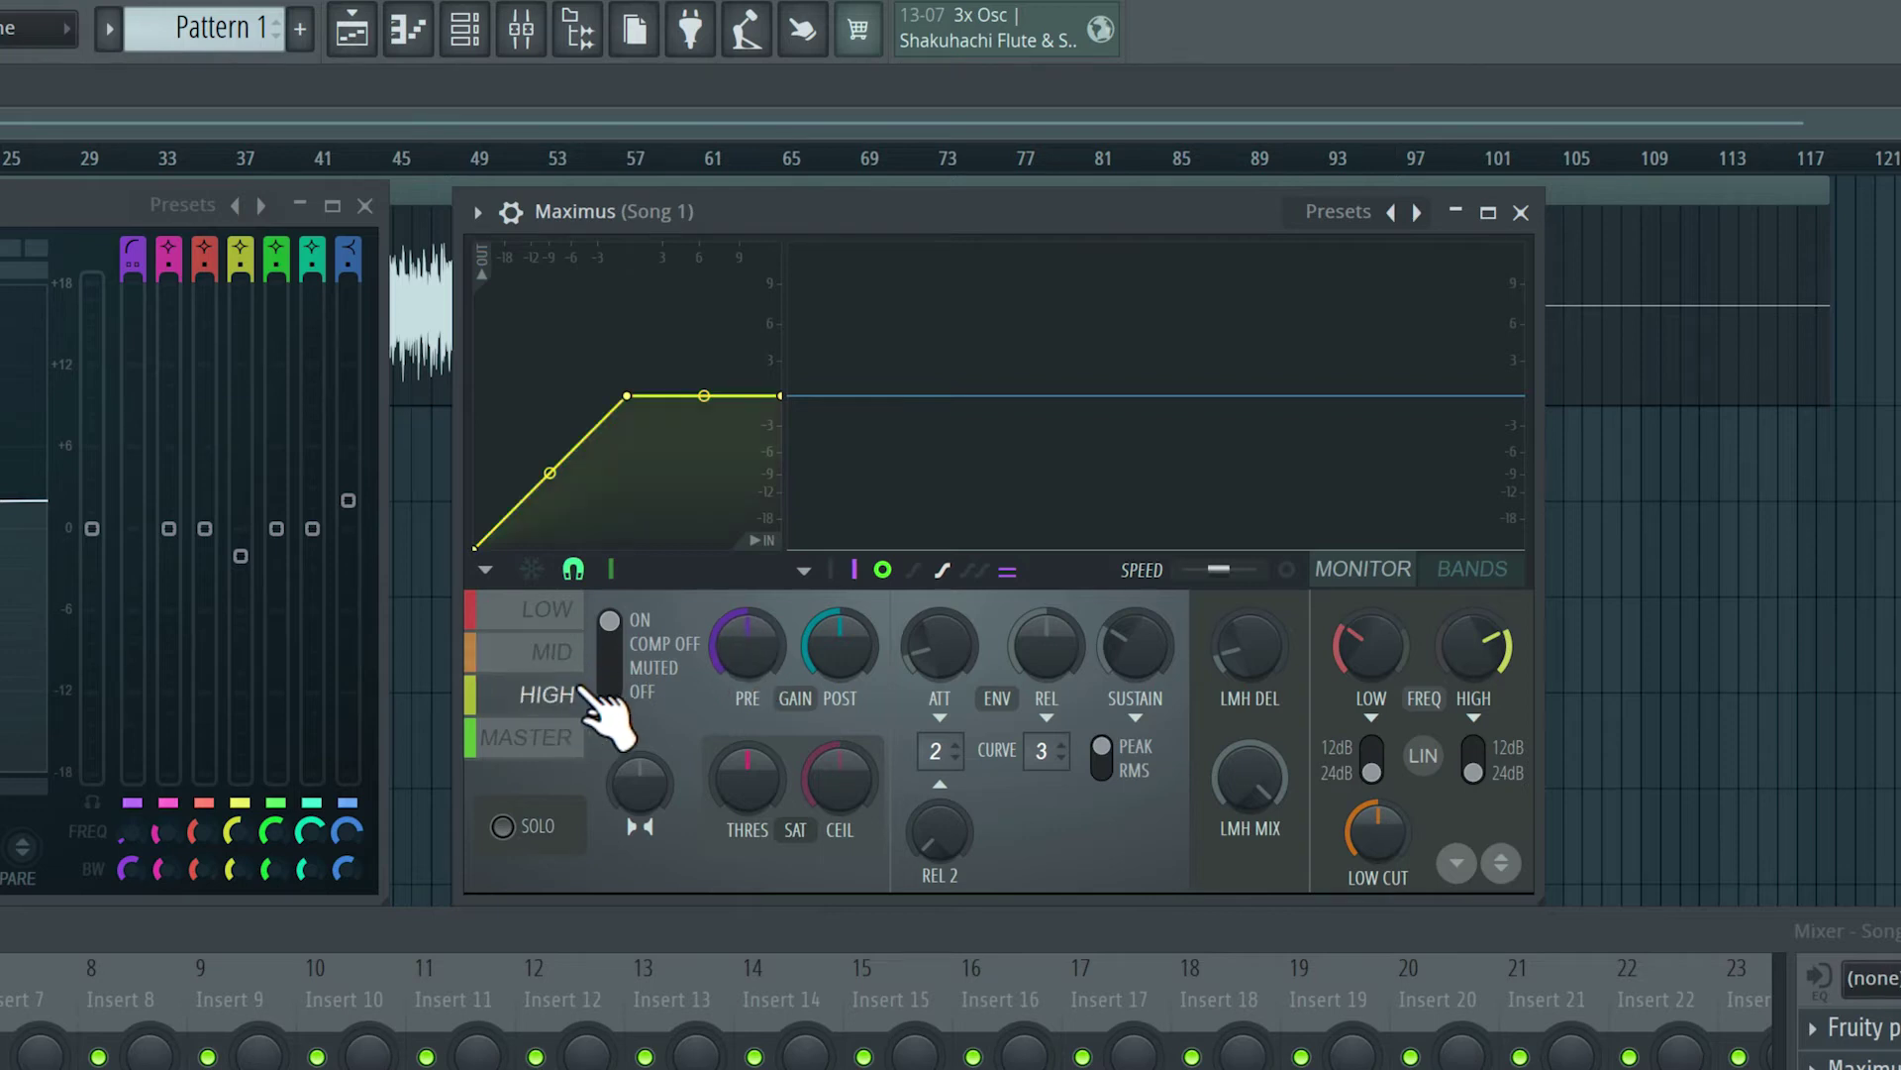
{"action": "left_click", "coordinate": [555, 745]}
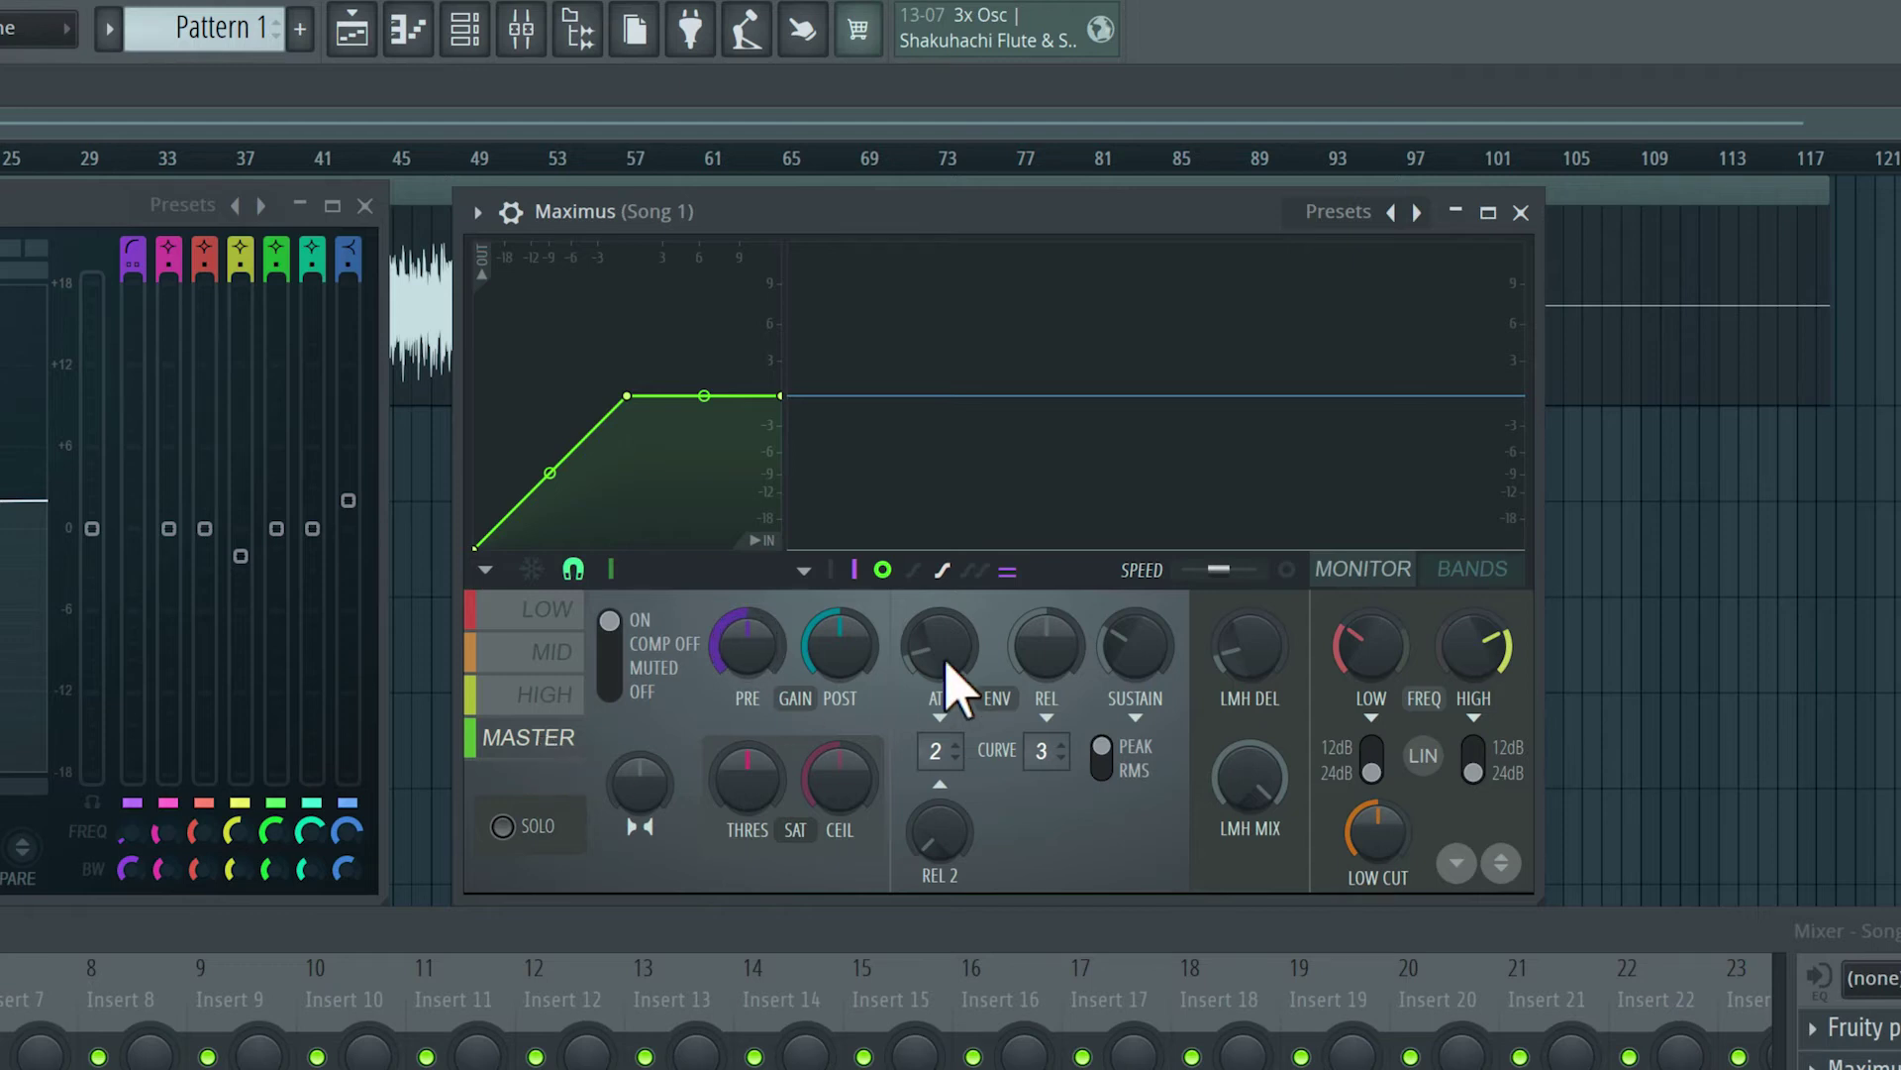
- In Maximus's BANDS view, lower the LOW crossover from 200 Hz to about 100 Hz
{"action": "left_click", "coordinate": [1474, 569]}
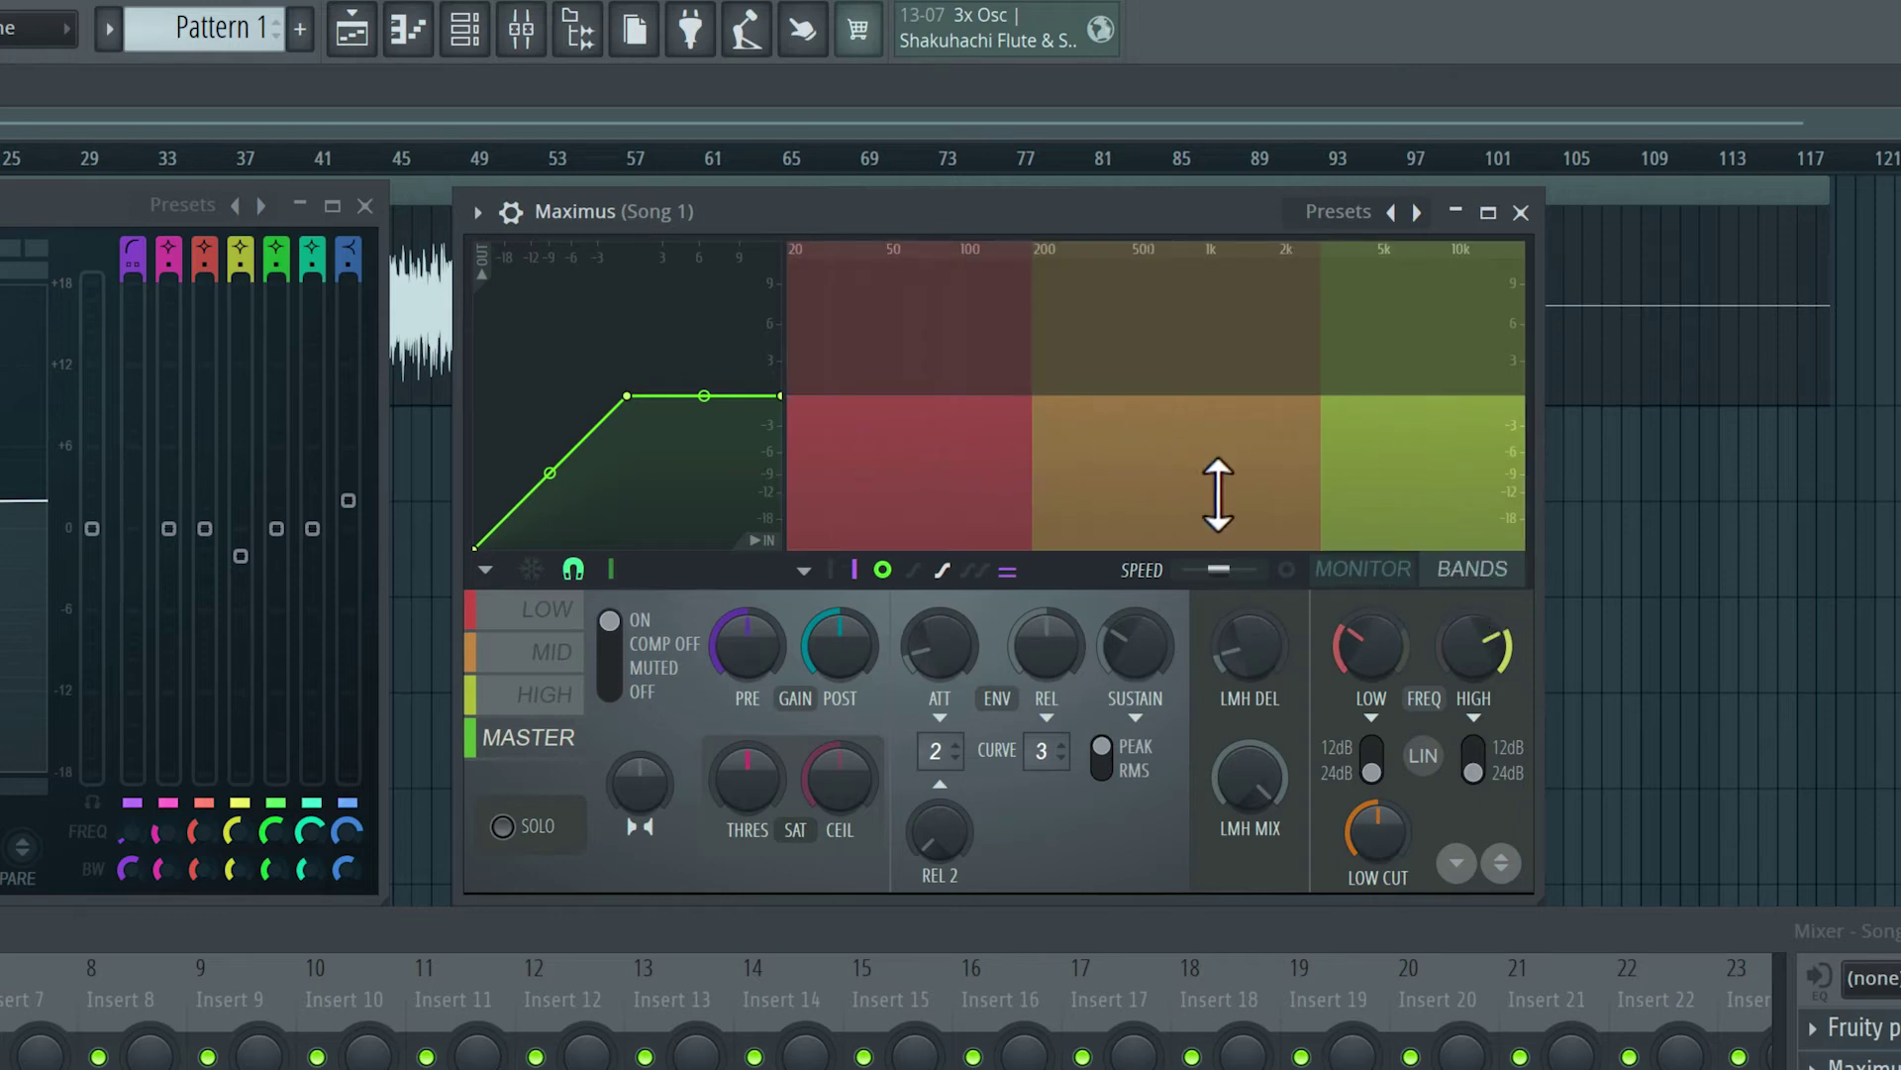
{"action": "left_click_drag", "start_coordinate": [1367, 648], "coordinate": [1367, 656]}
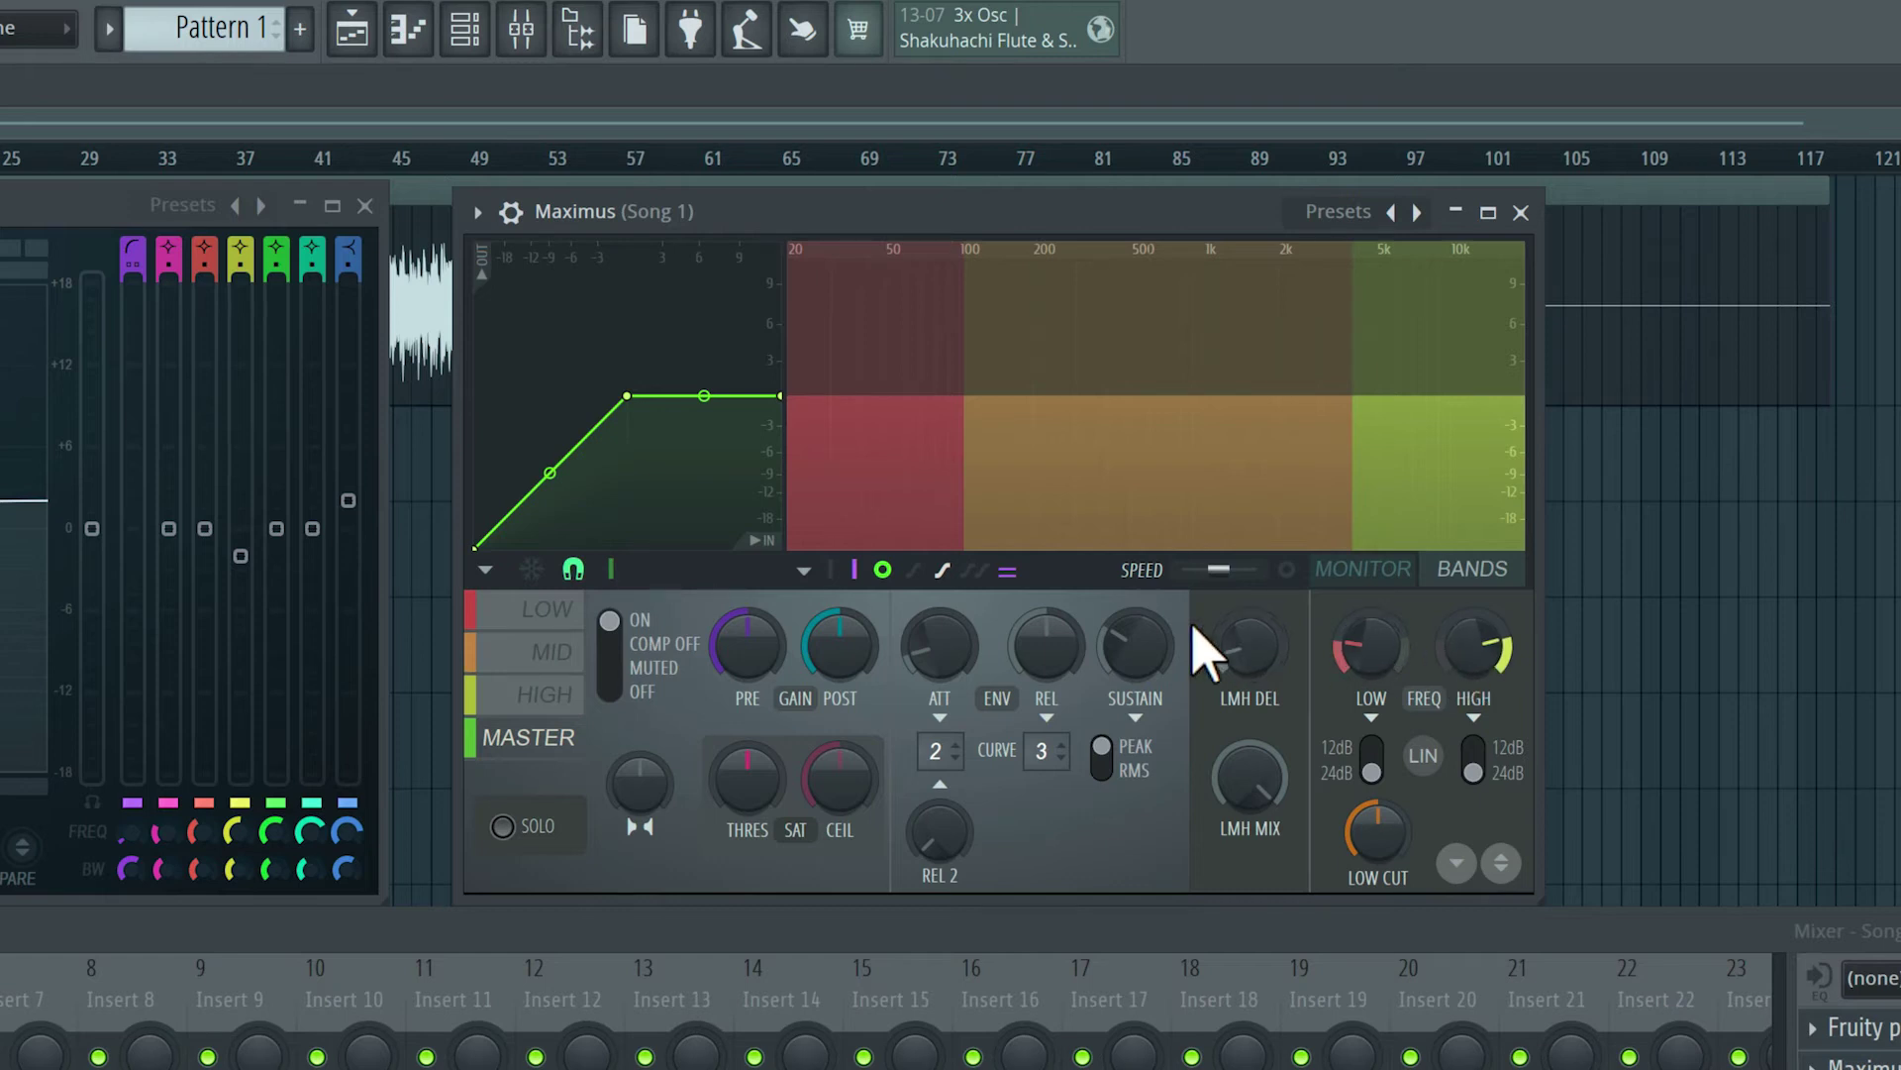
- Select and solo Maximus's LOW band, switching back to the MONITOR display
{"action": "left_click", "coordinate": [555, 614]}
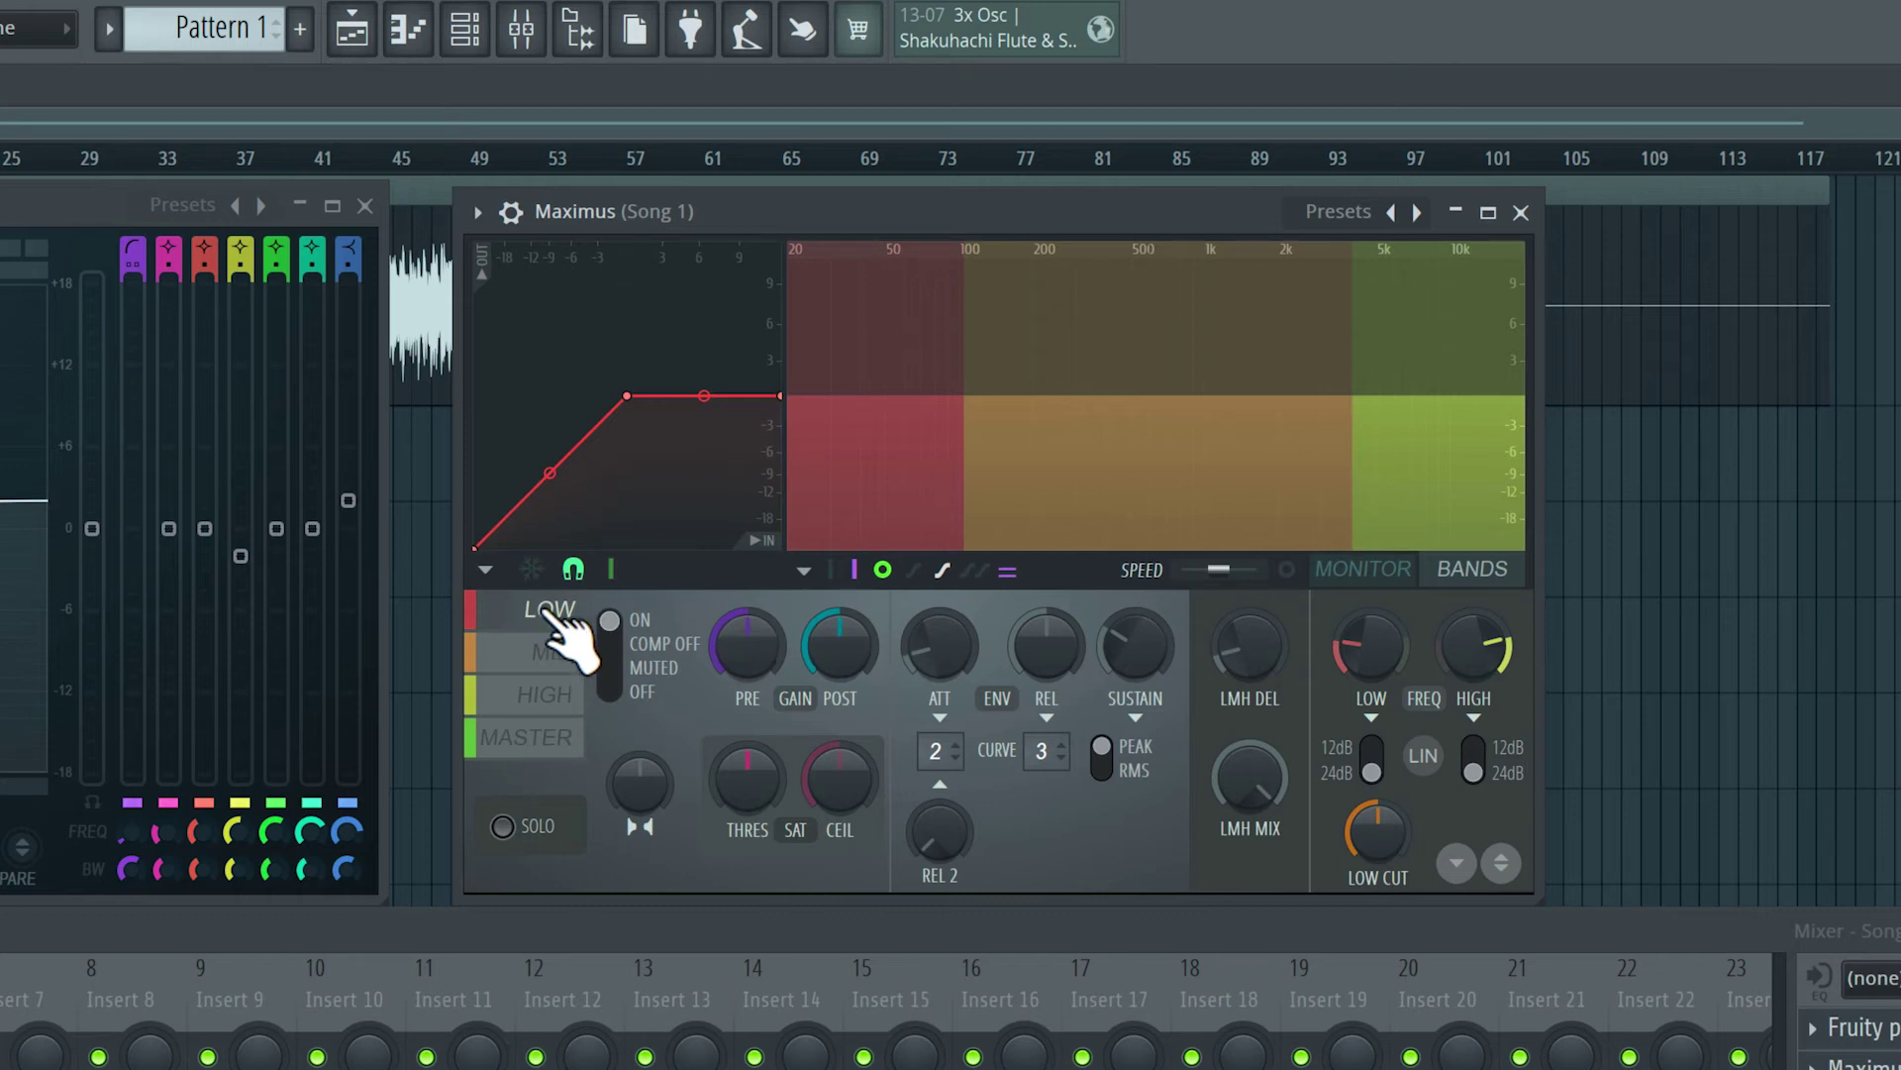
{"action": "left_click", "coordinate": [540, 836]}
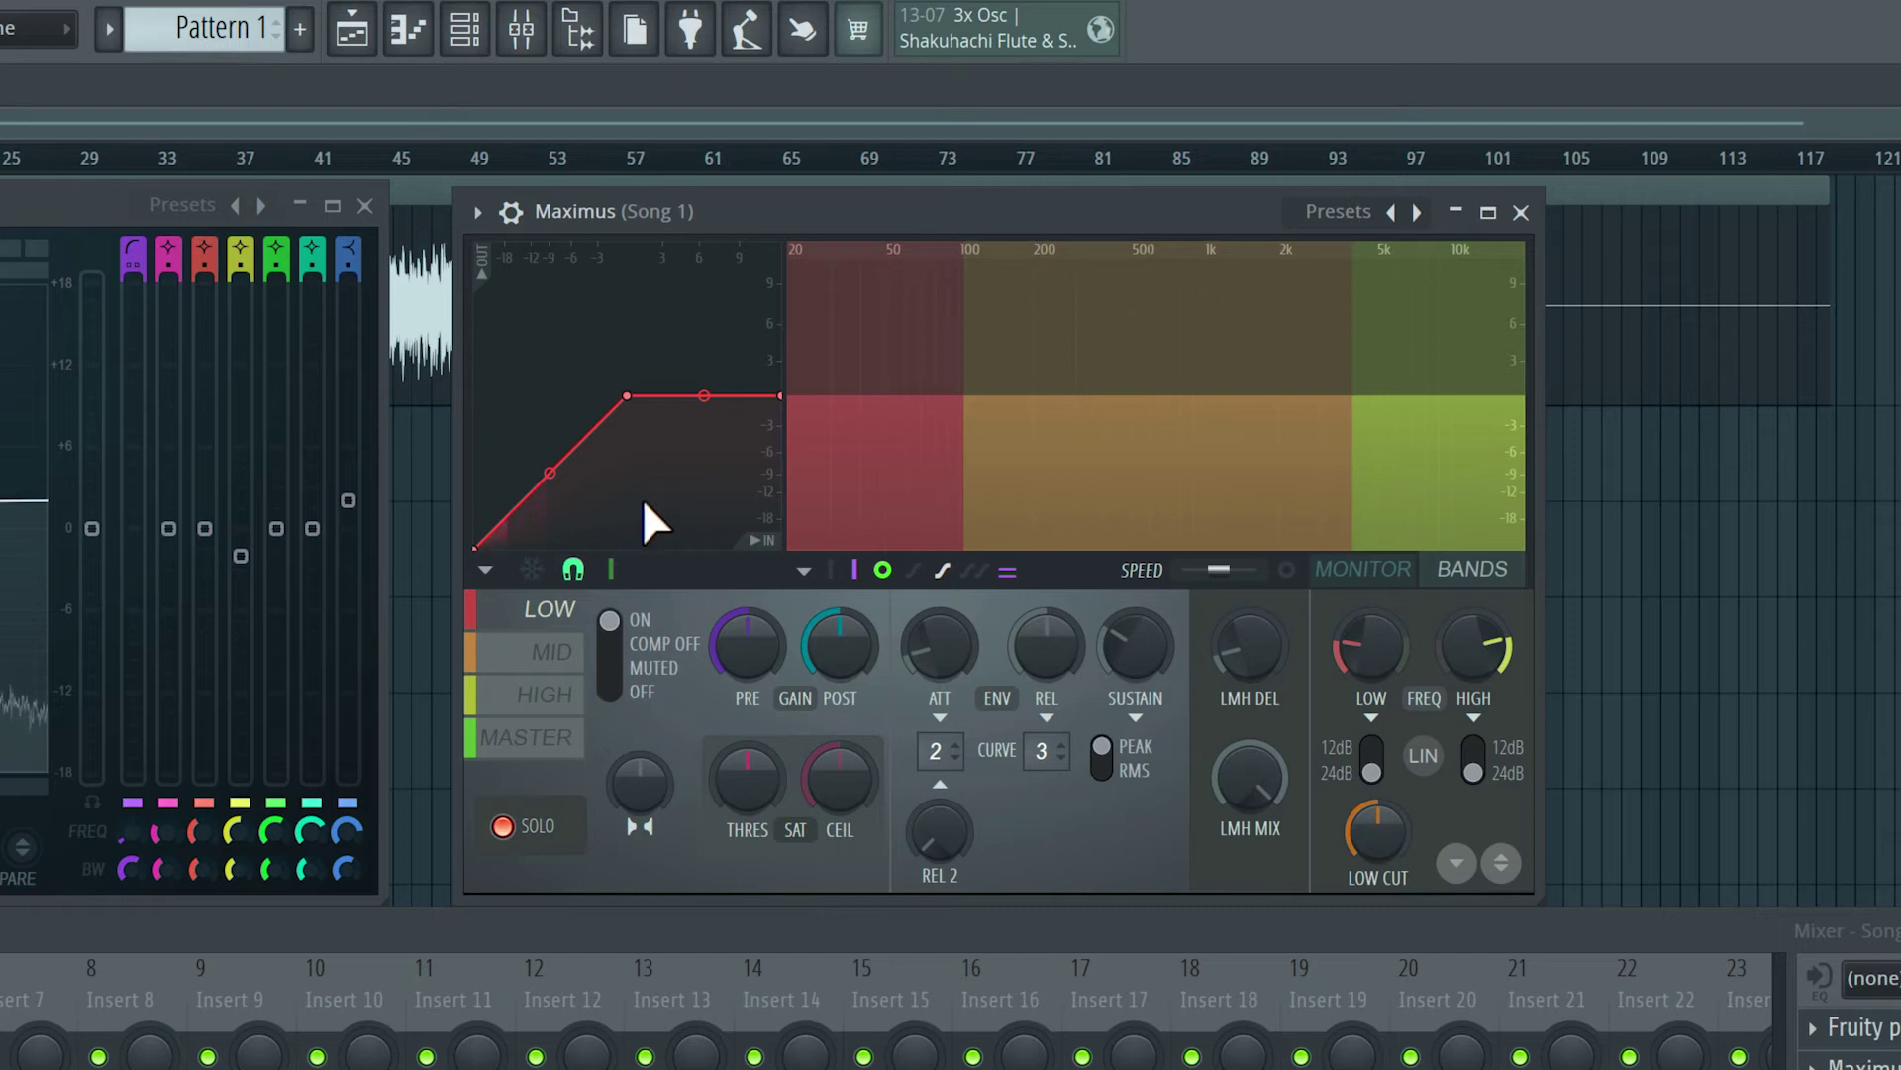
{"action": "left_click", "coordinate": [1466, 570]}
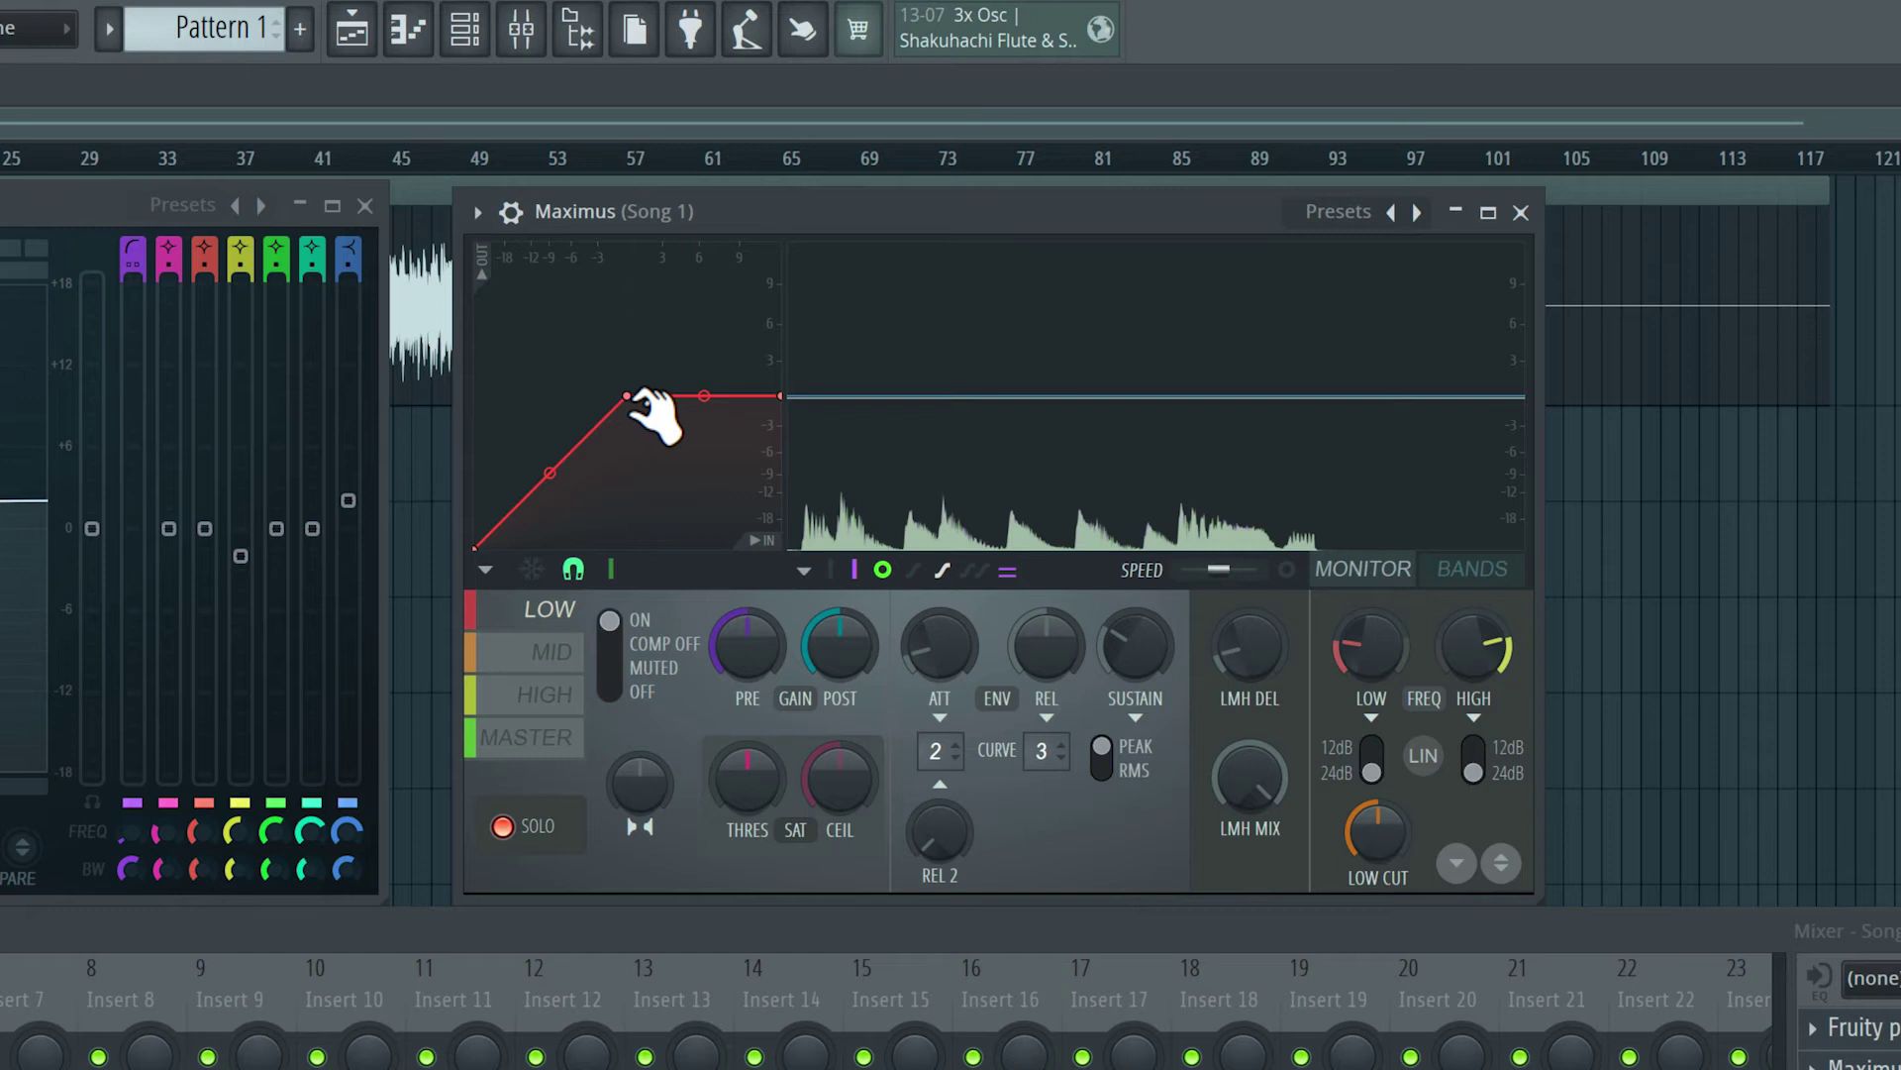
- Lower the LOW band's threshold, make its curve slope upward, then unsolo it
{"action": "left_click_drag", "start_coordinate": [626, 396], "coordinate": [573, 457]}
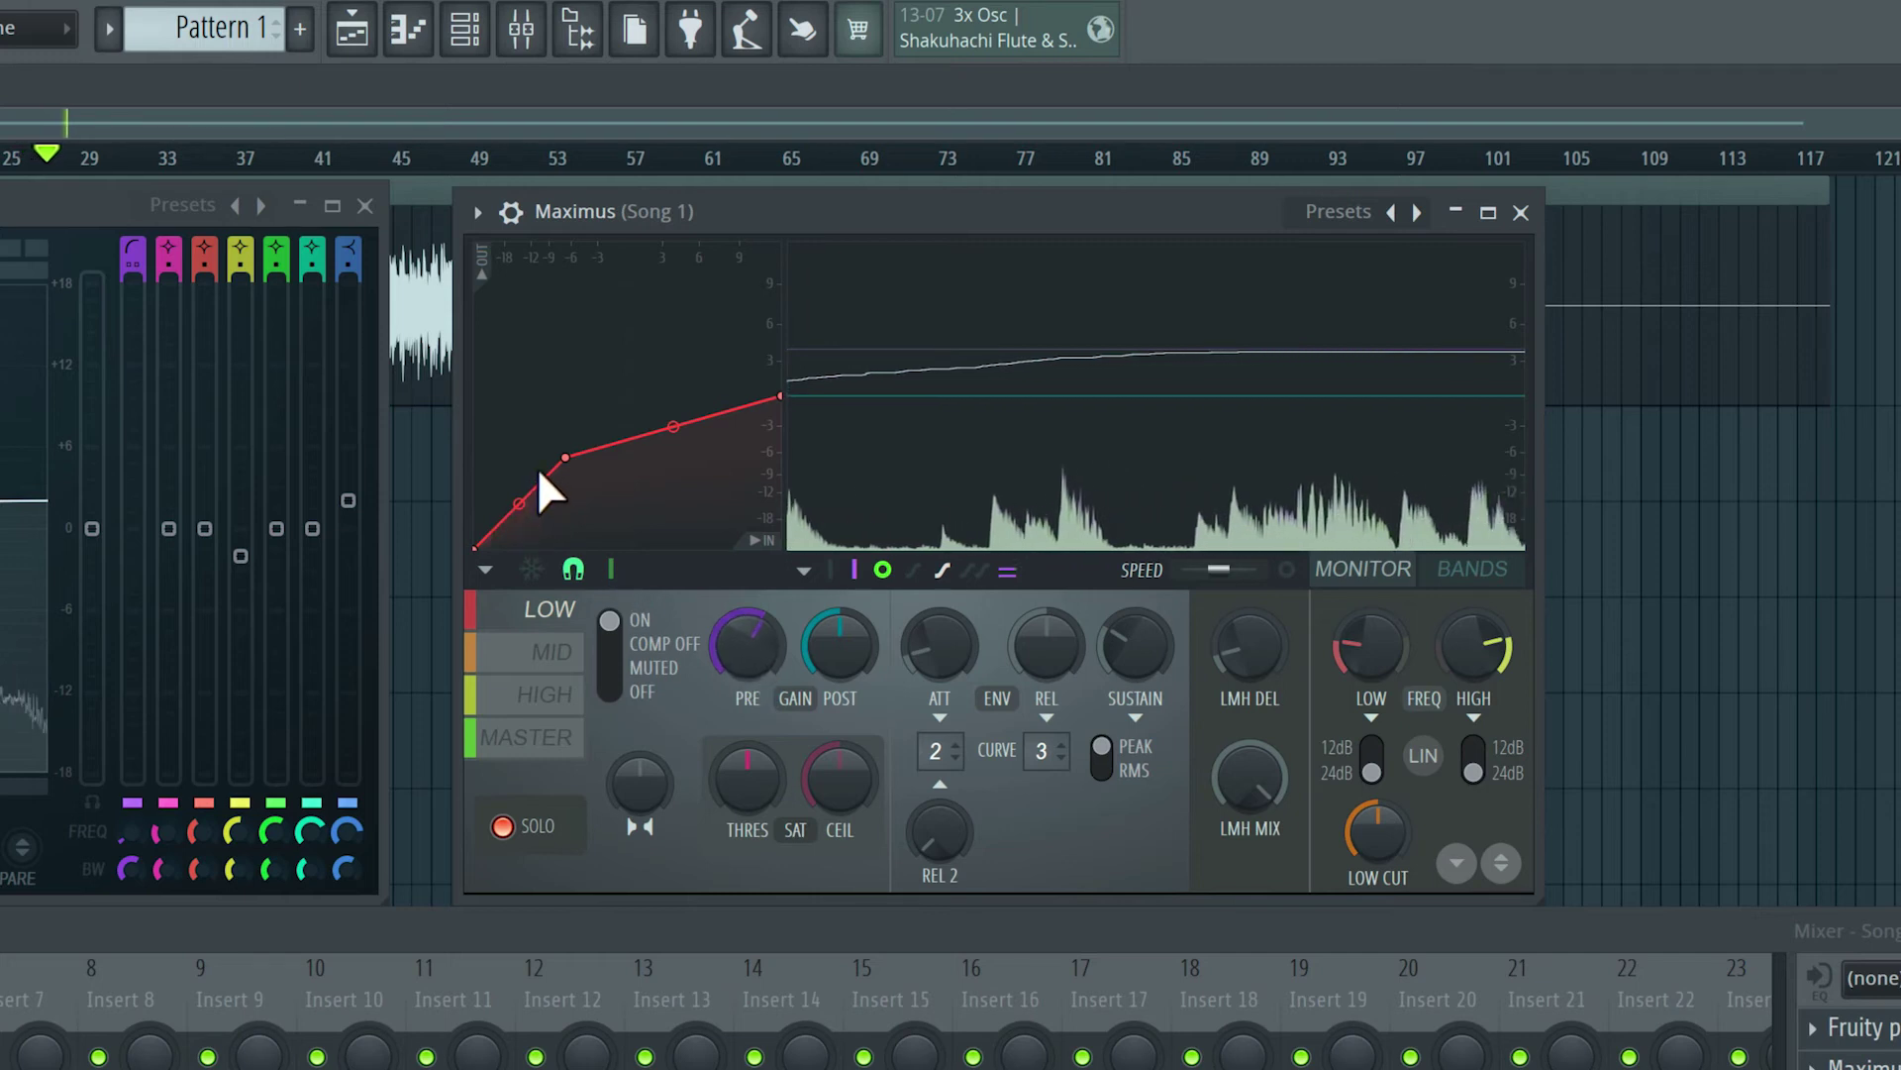
{"action": "left_click_drag", "start_coordinate": [566, 458], "coordinate": [535, 489]}
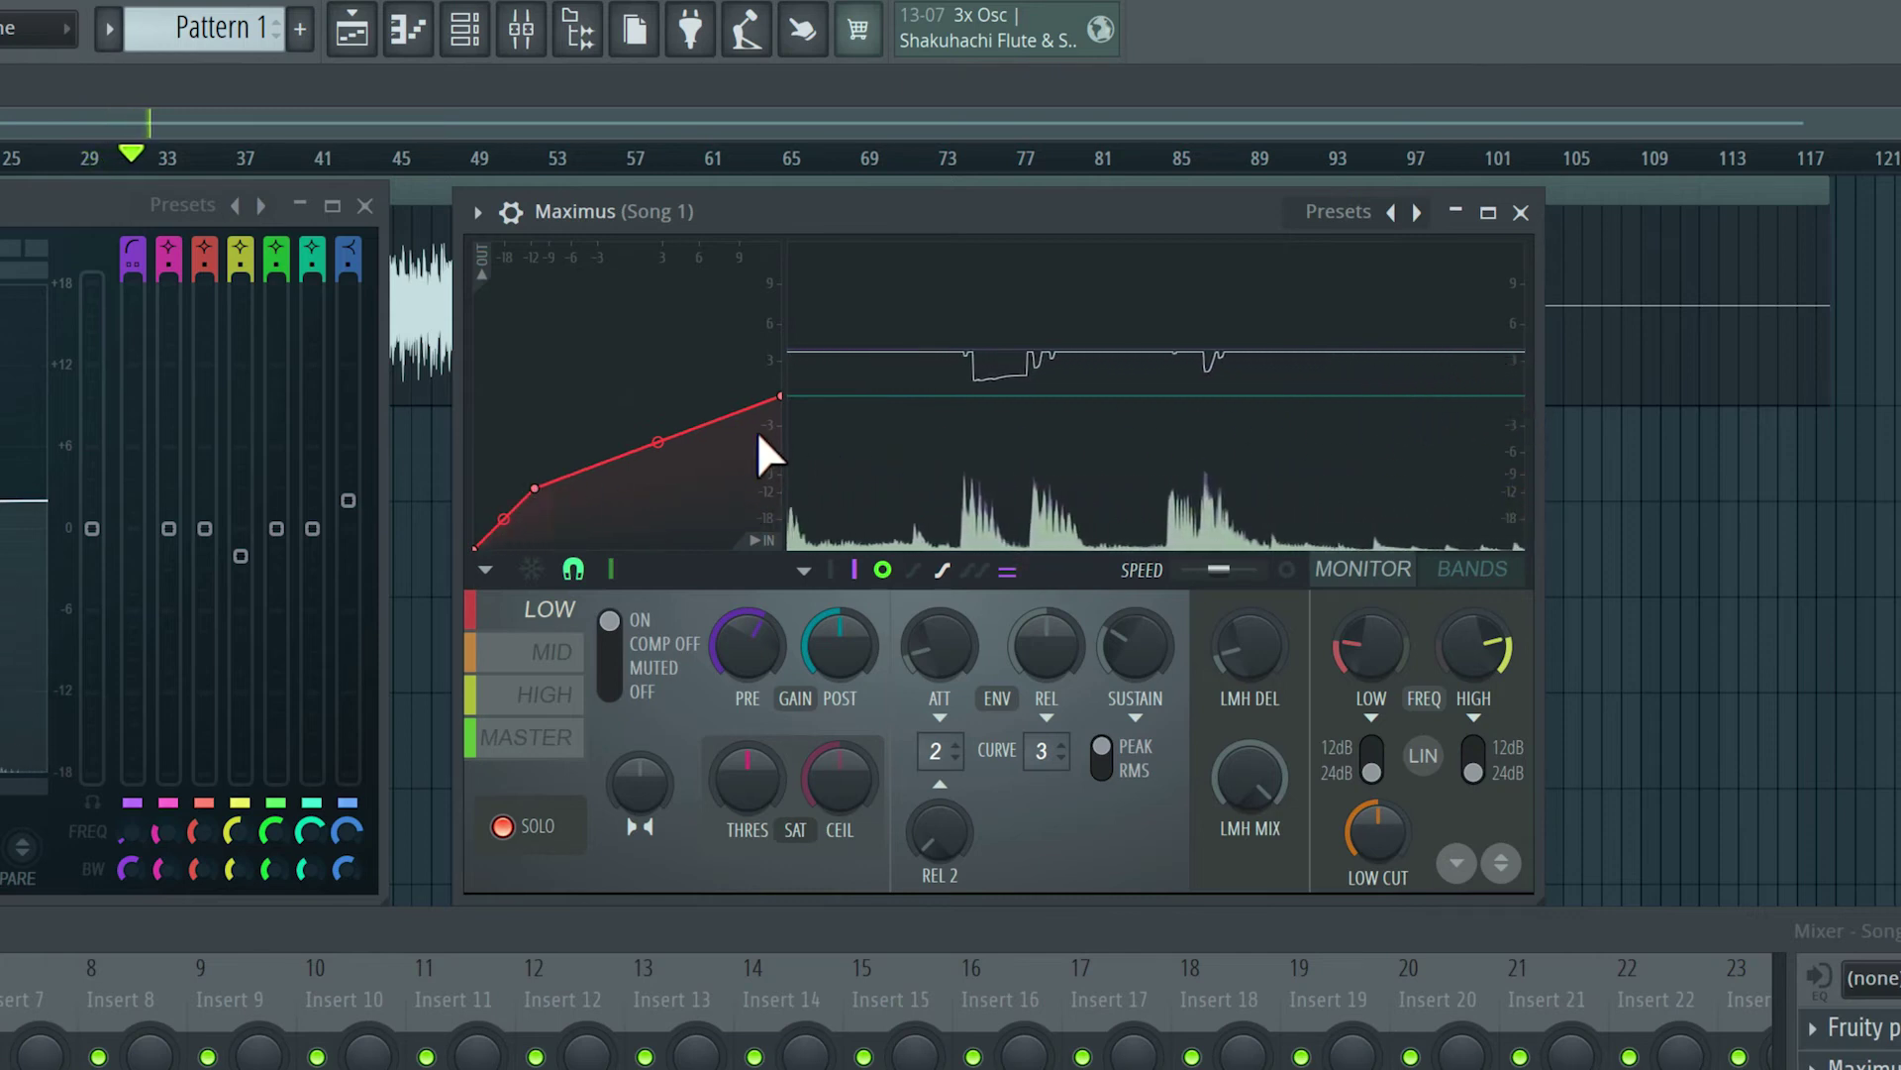
{"action": "left_click_drag", "start_coordinate": [782, 397], "coordinate": [774, 488]}
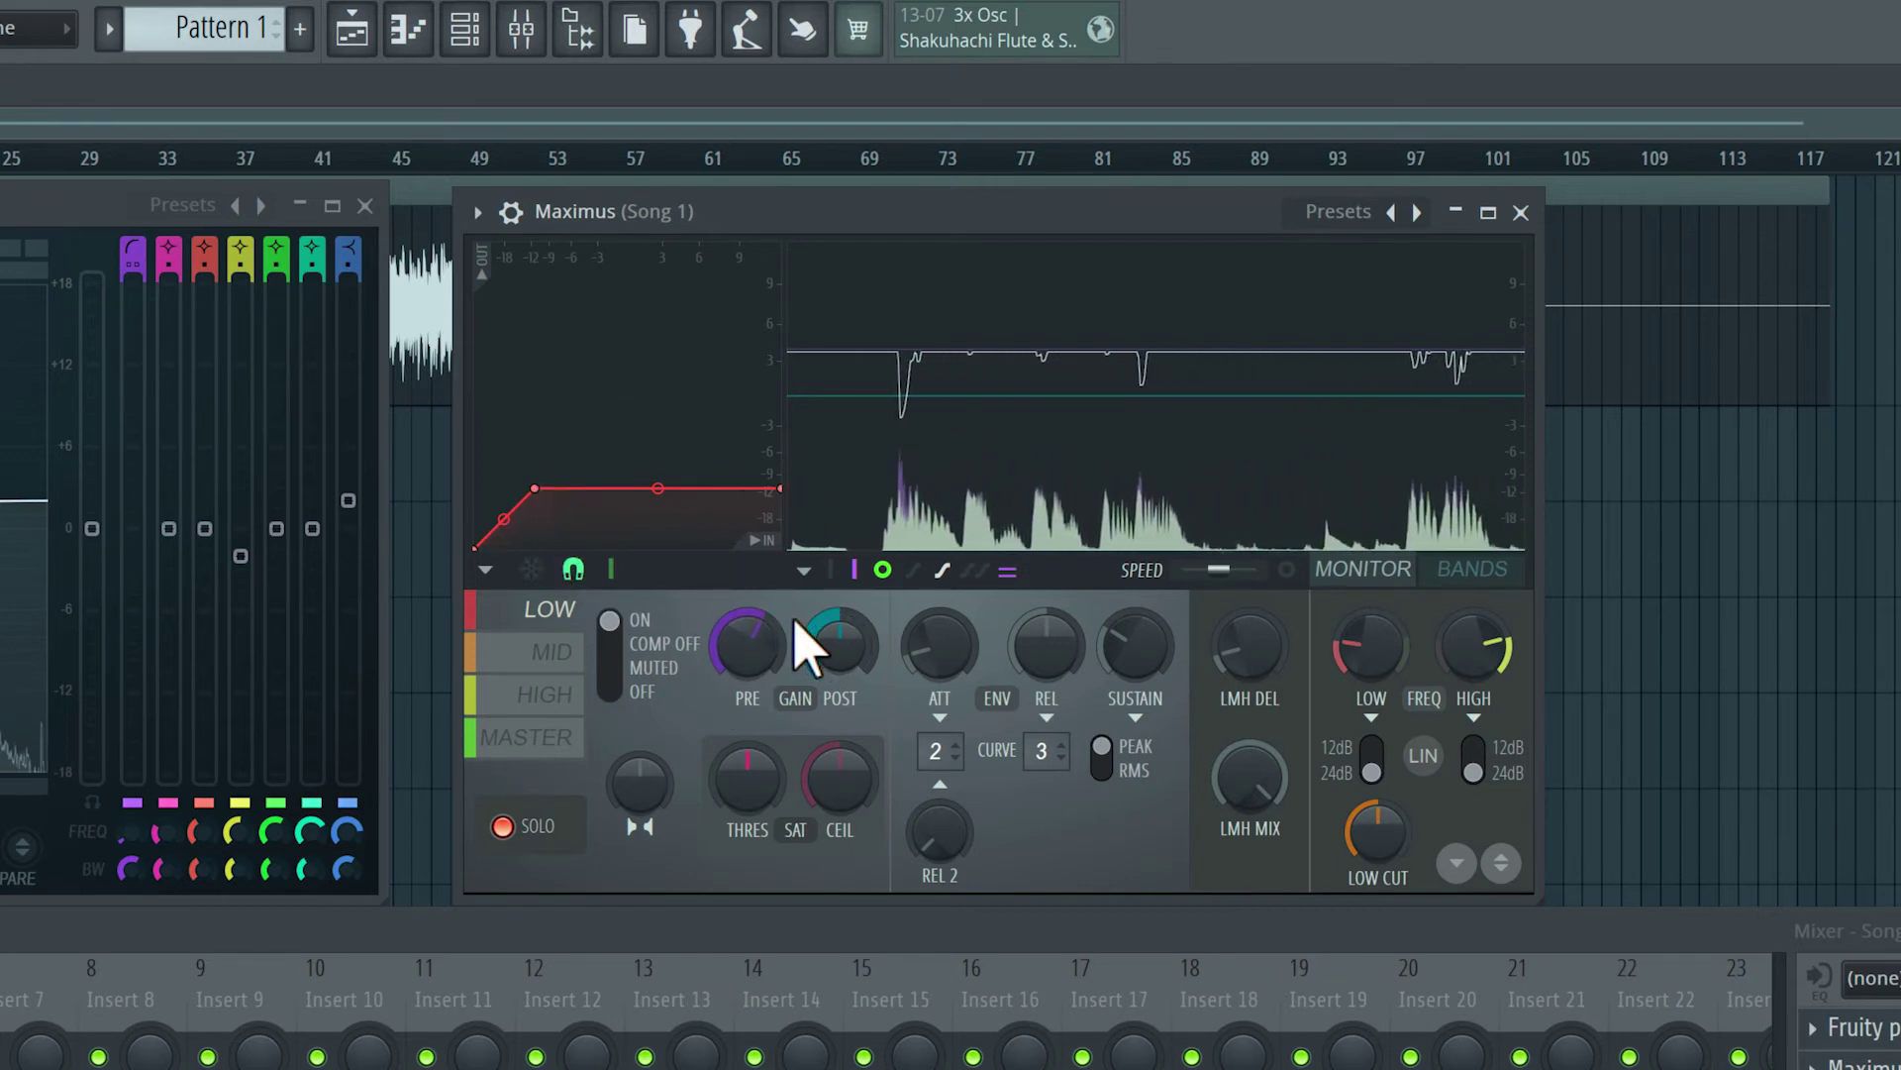
{"action": "left_click_drag", "start_coordinate": [781, 489], "coordinate": [780, 397]}
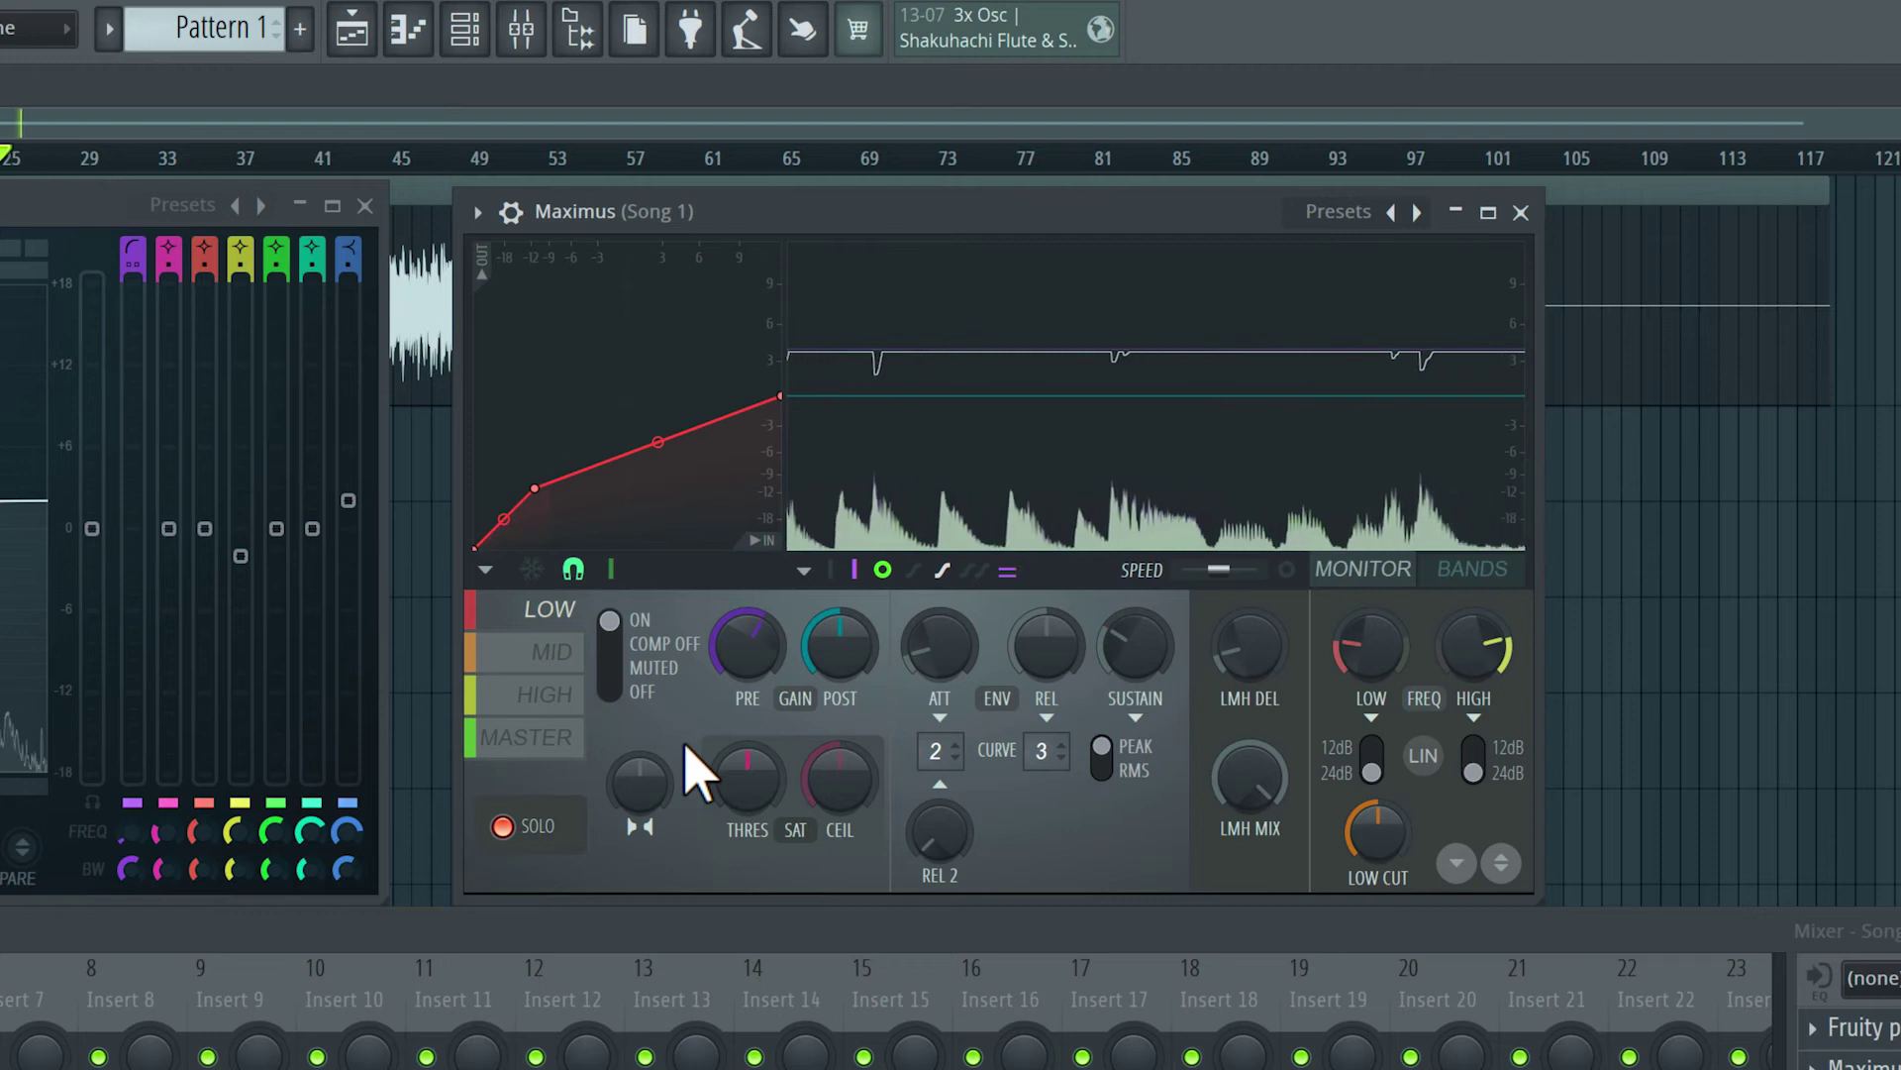
{"action": "left_click", "coordinate": [534, 832]}
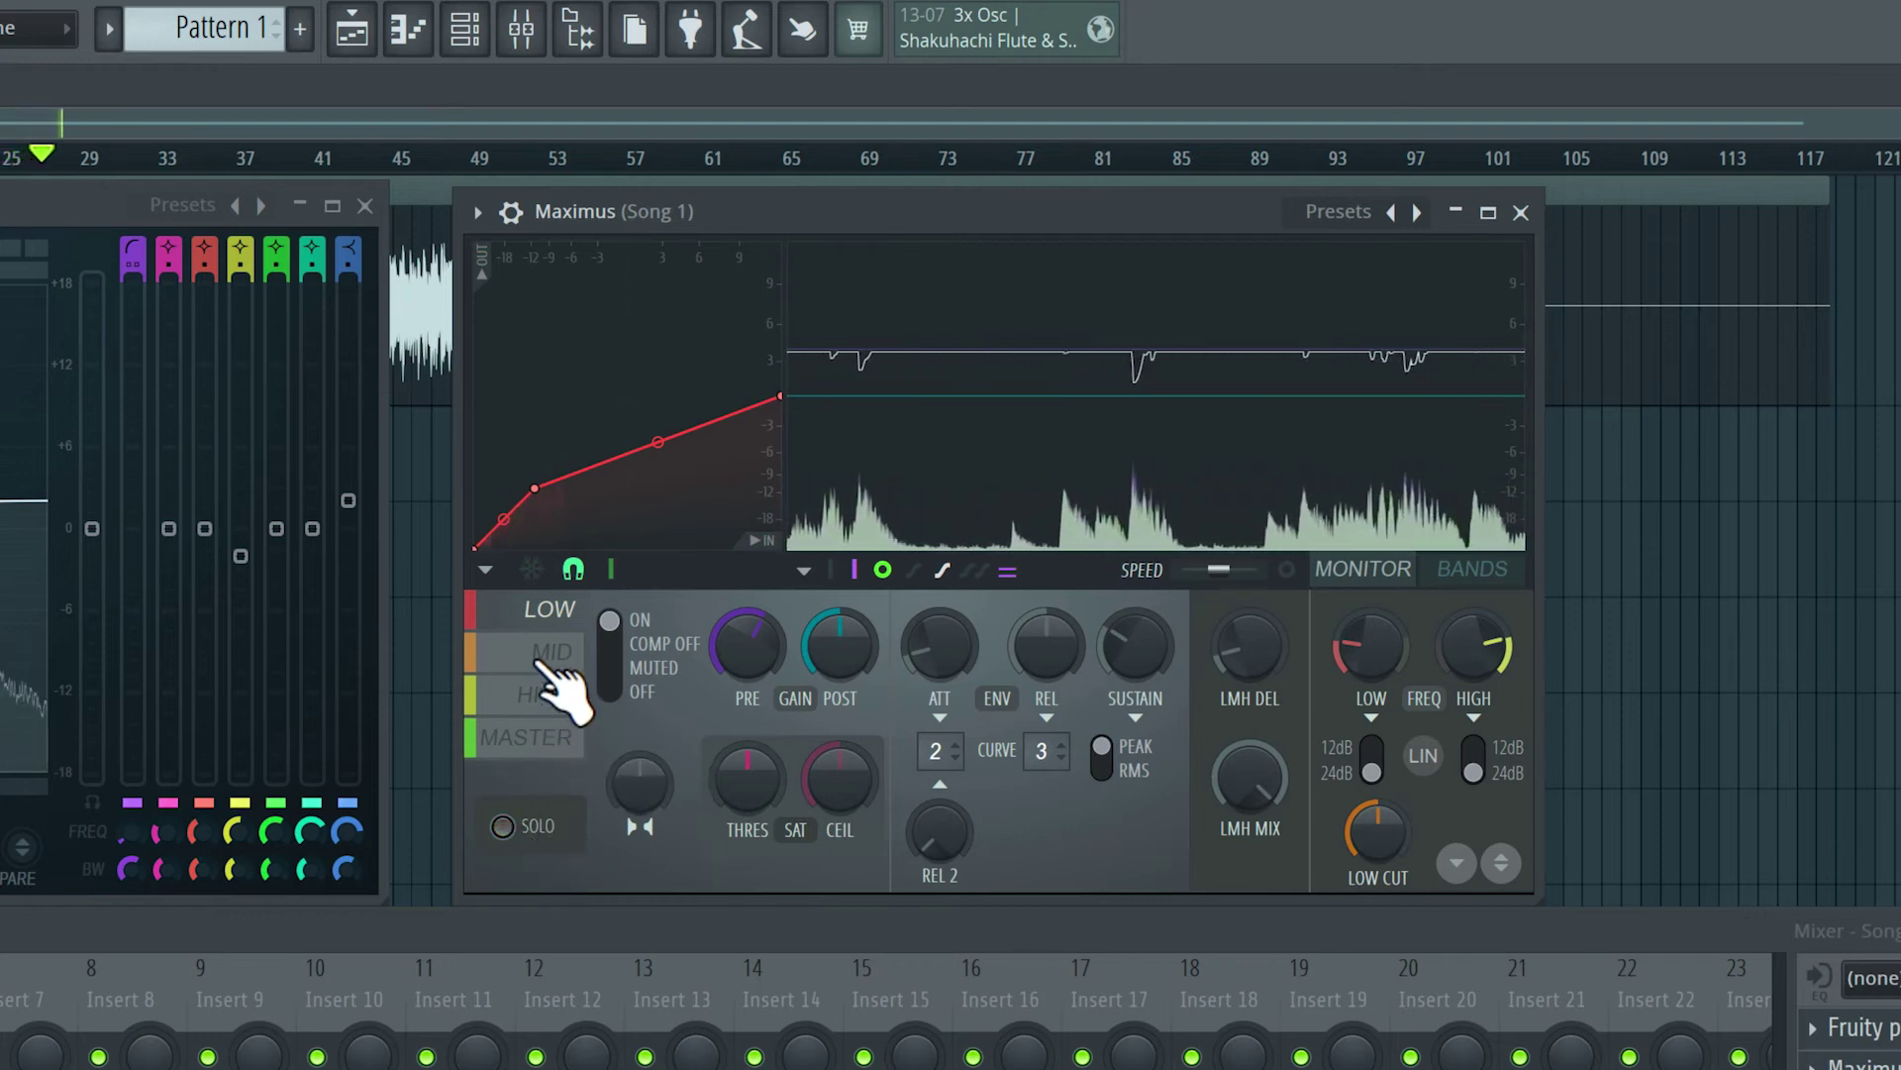
- Cycle through Maximus's MID, MASTER, HIGH and LOW curves, ending on HIGH
{"action": "left_click", "coordinate": [546, 654]}
{"action": "left_click", "coordinate": [528, 737]}
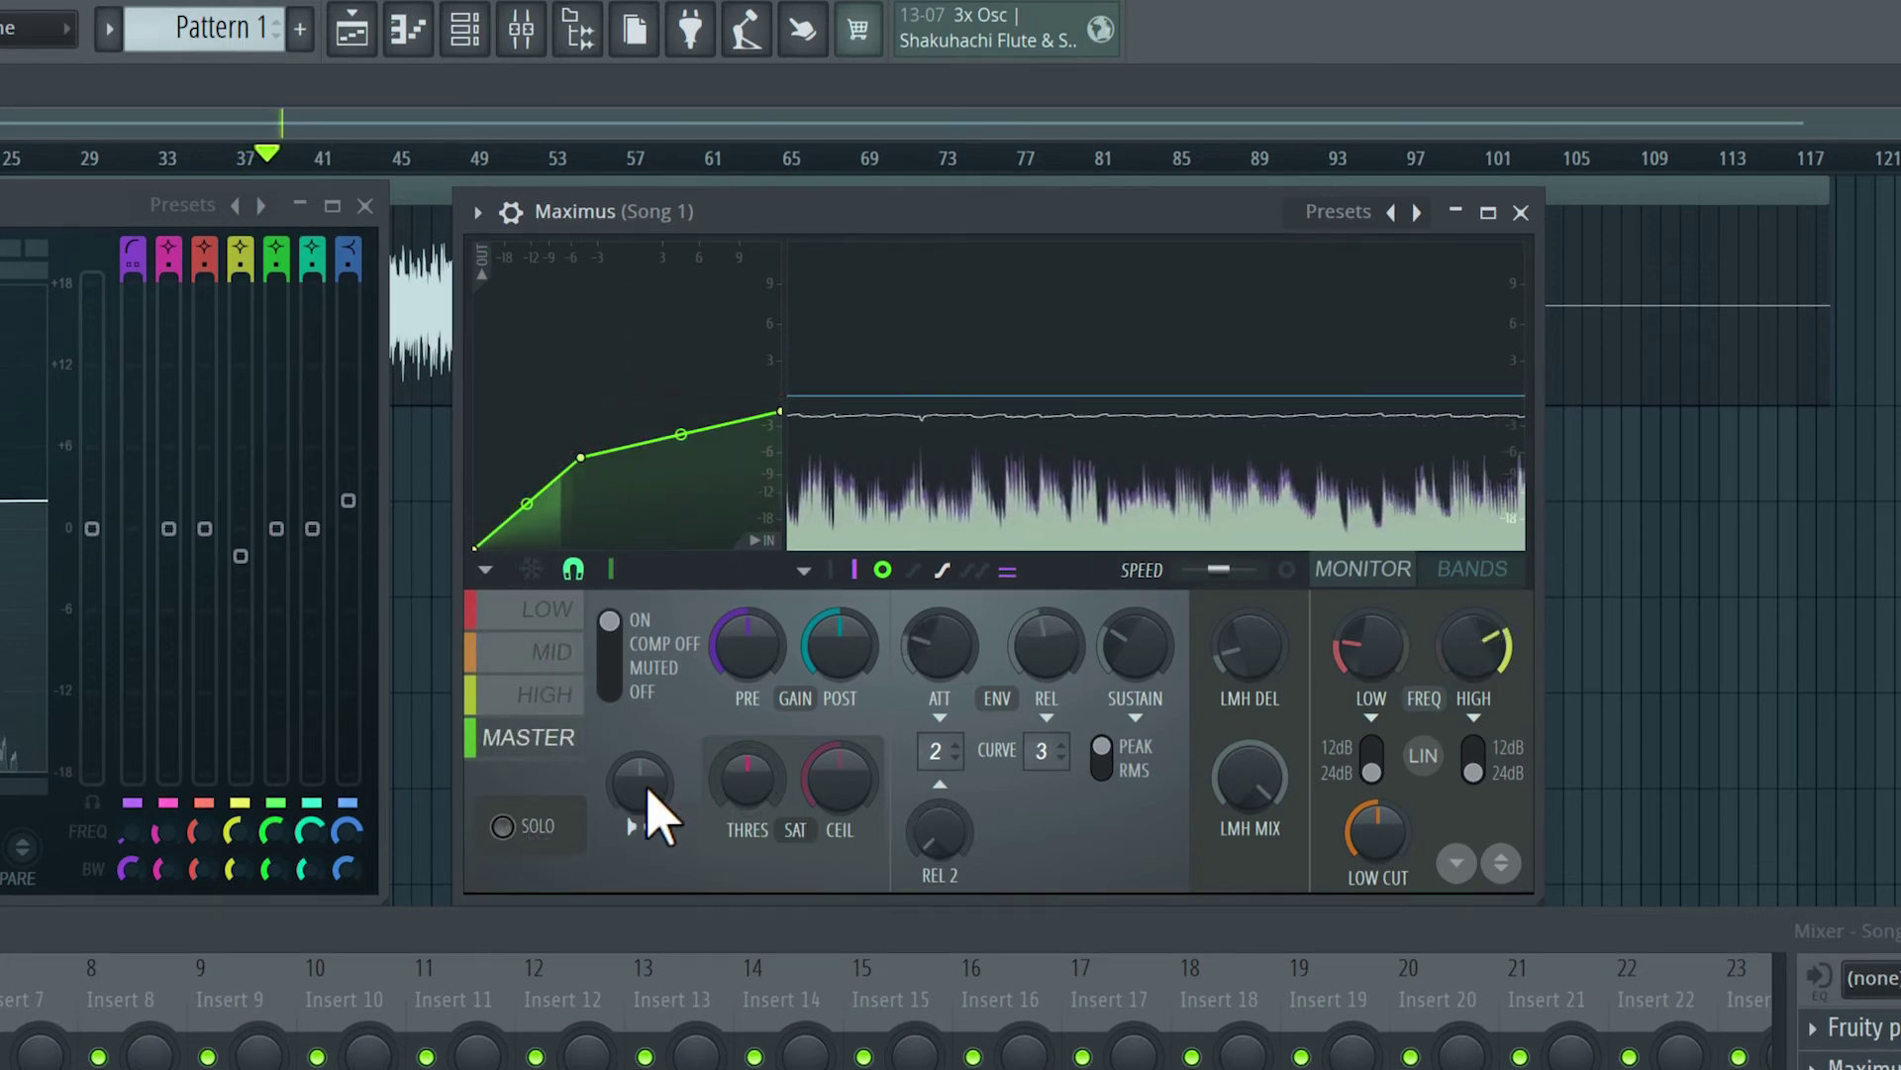
{"action": "left_click", "coordinate": [550, 695]}
{"action": "left_click", "coordinate": [549, 652]}
{"action": "left_click", "coordinate": [551, 624]}
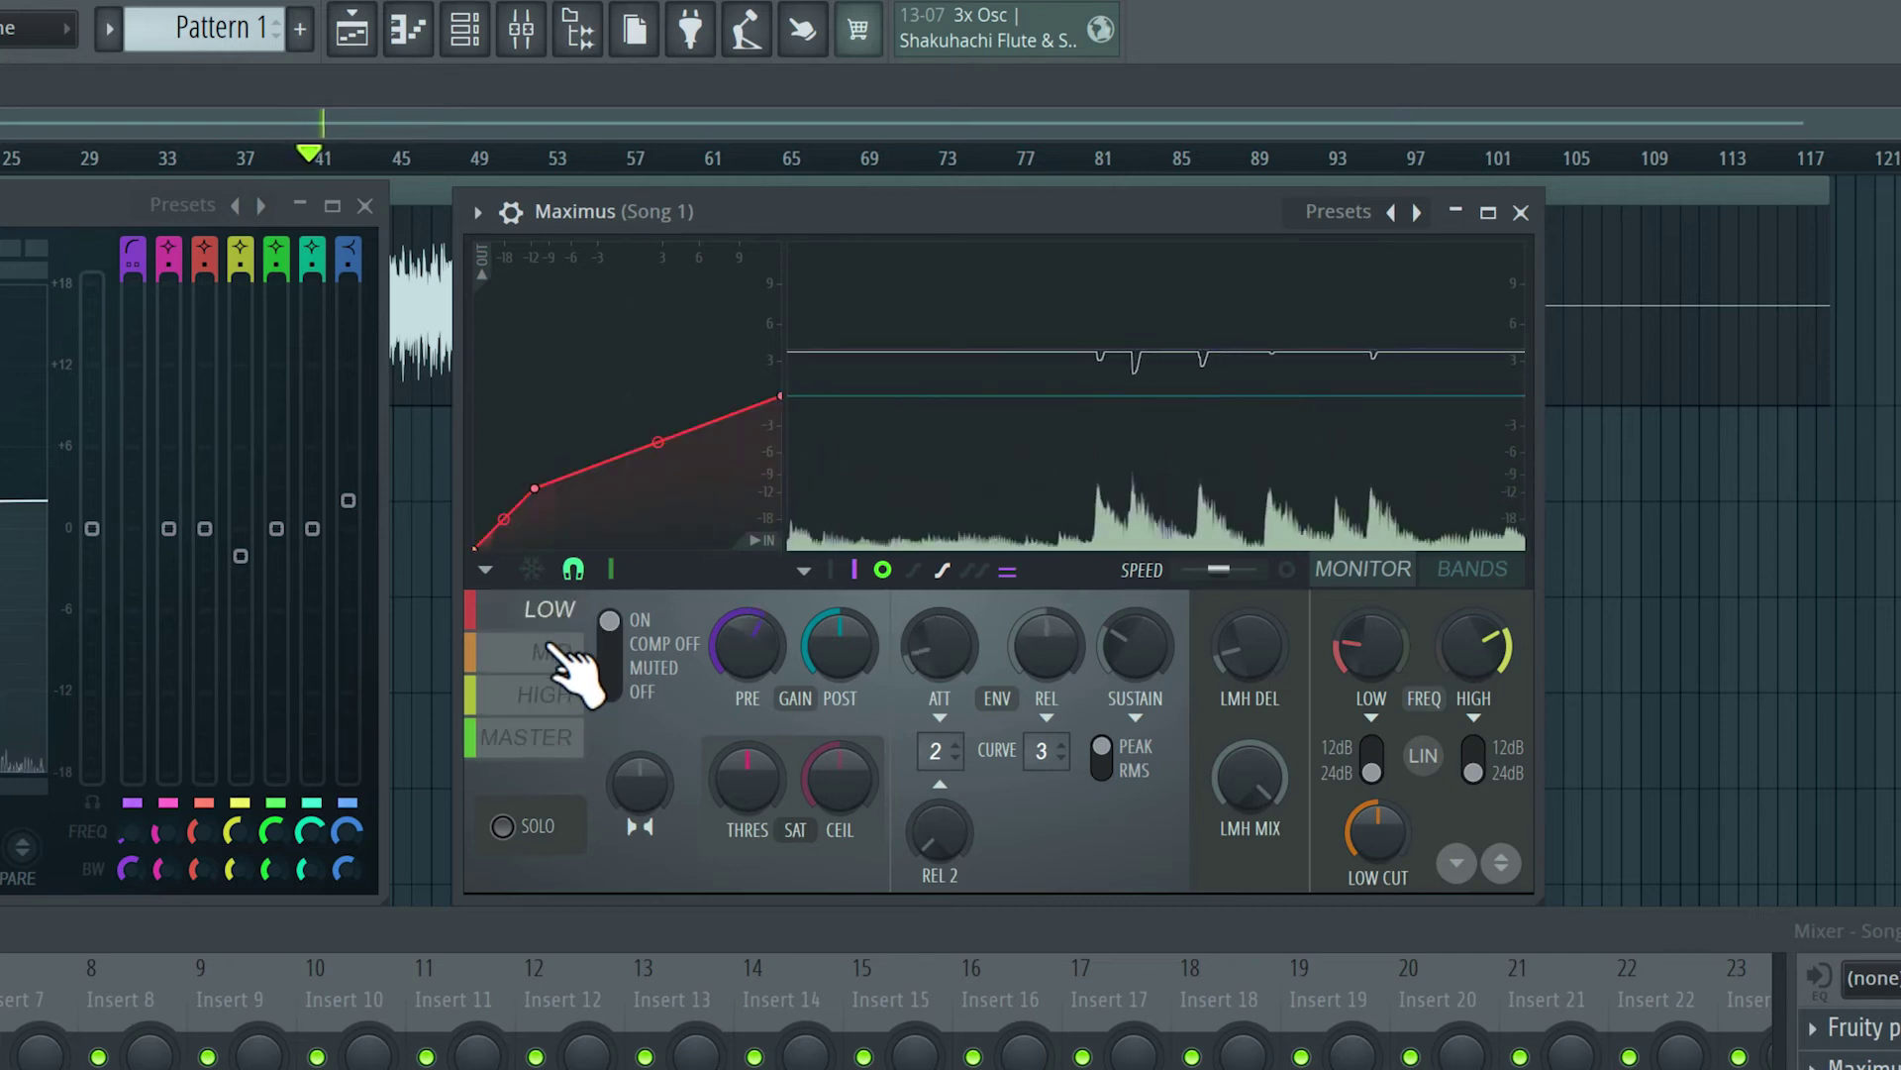
{"action": "left_click", "coordinate": [552, 651]}
{"action": "left_click", "coordinate": [550, 695]}
{"action": "left_click", "coordinate": [550, 611]}
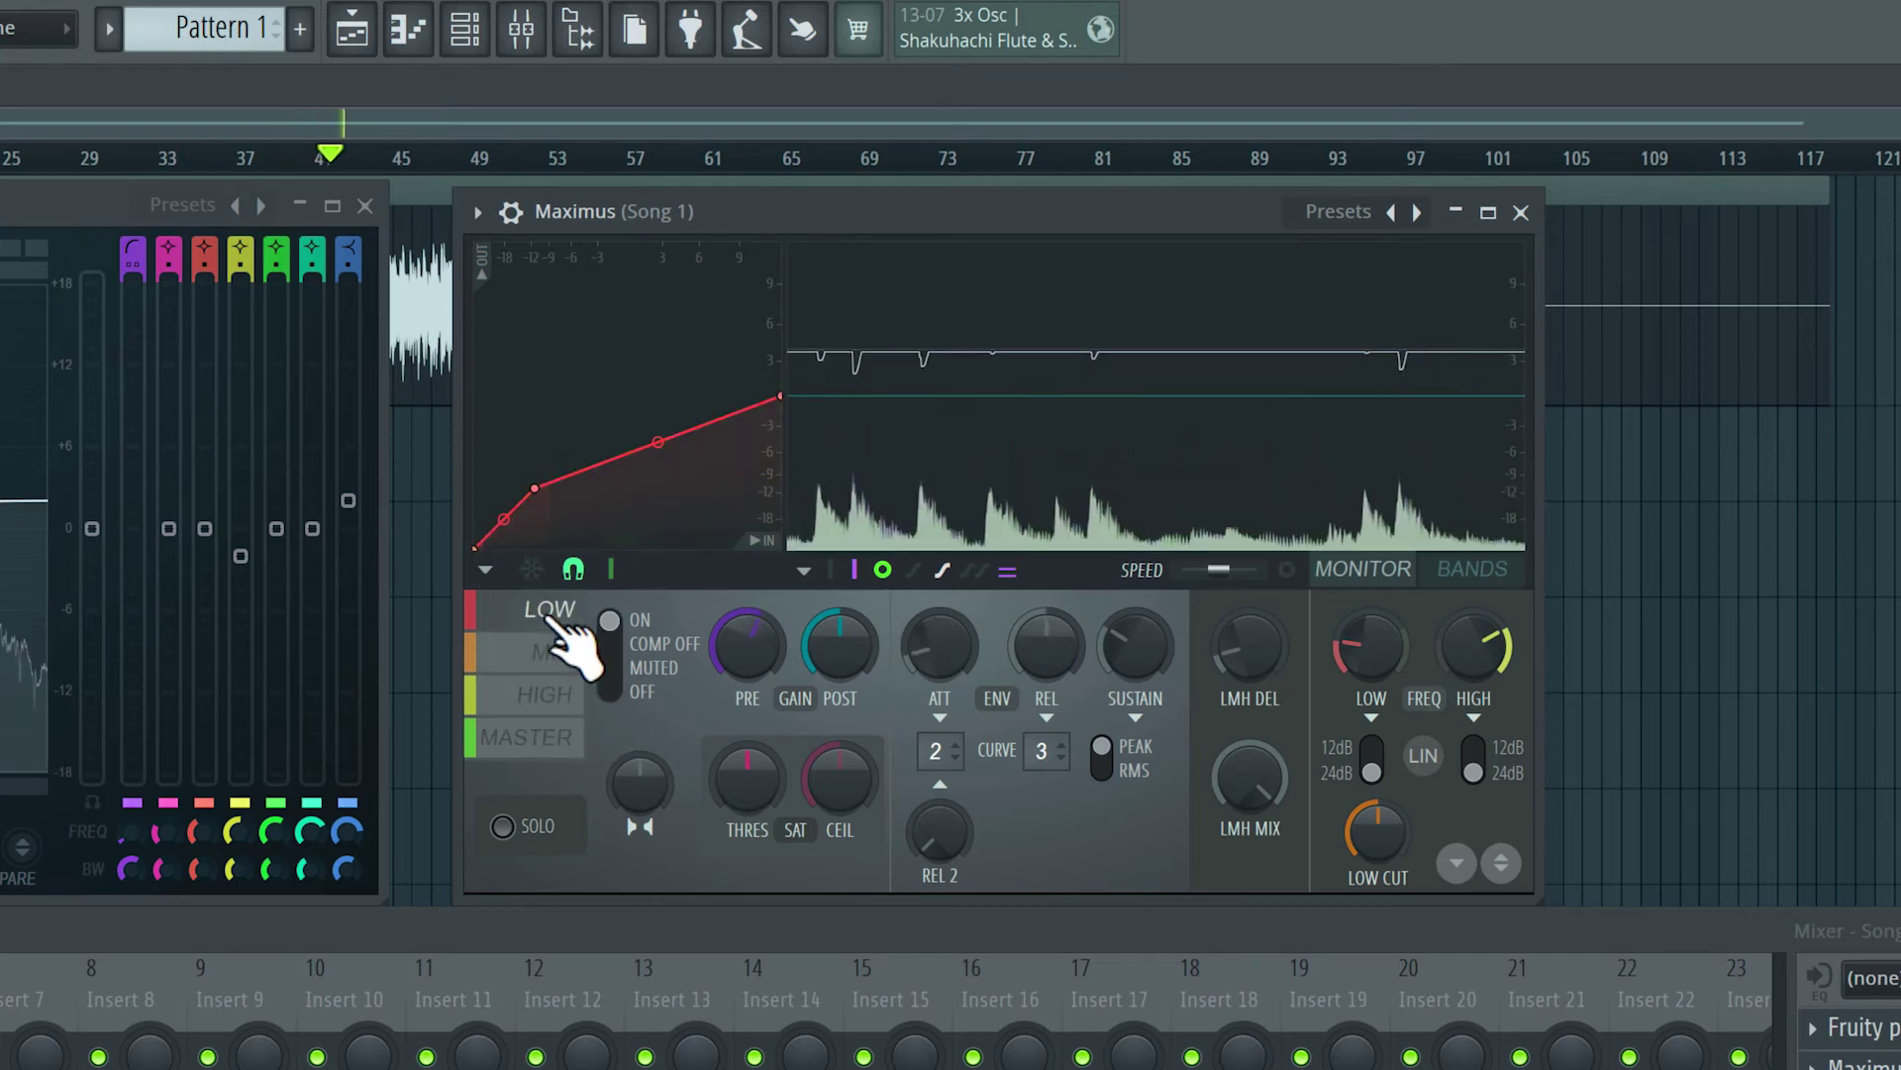
{"action": "left_click", "coordinate": [552, 652]}
{"action": "left_click", "coordinate": [548, 695]}
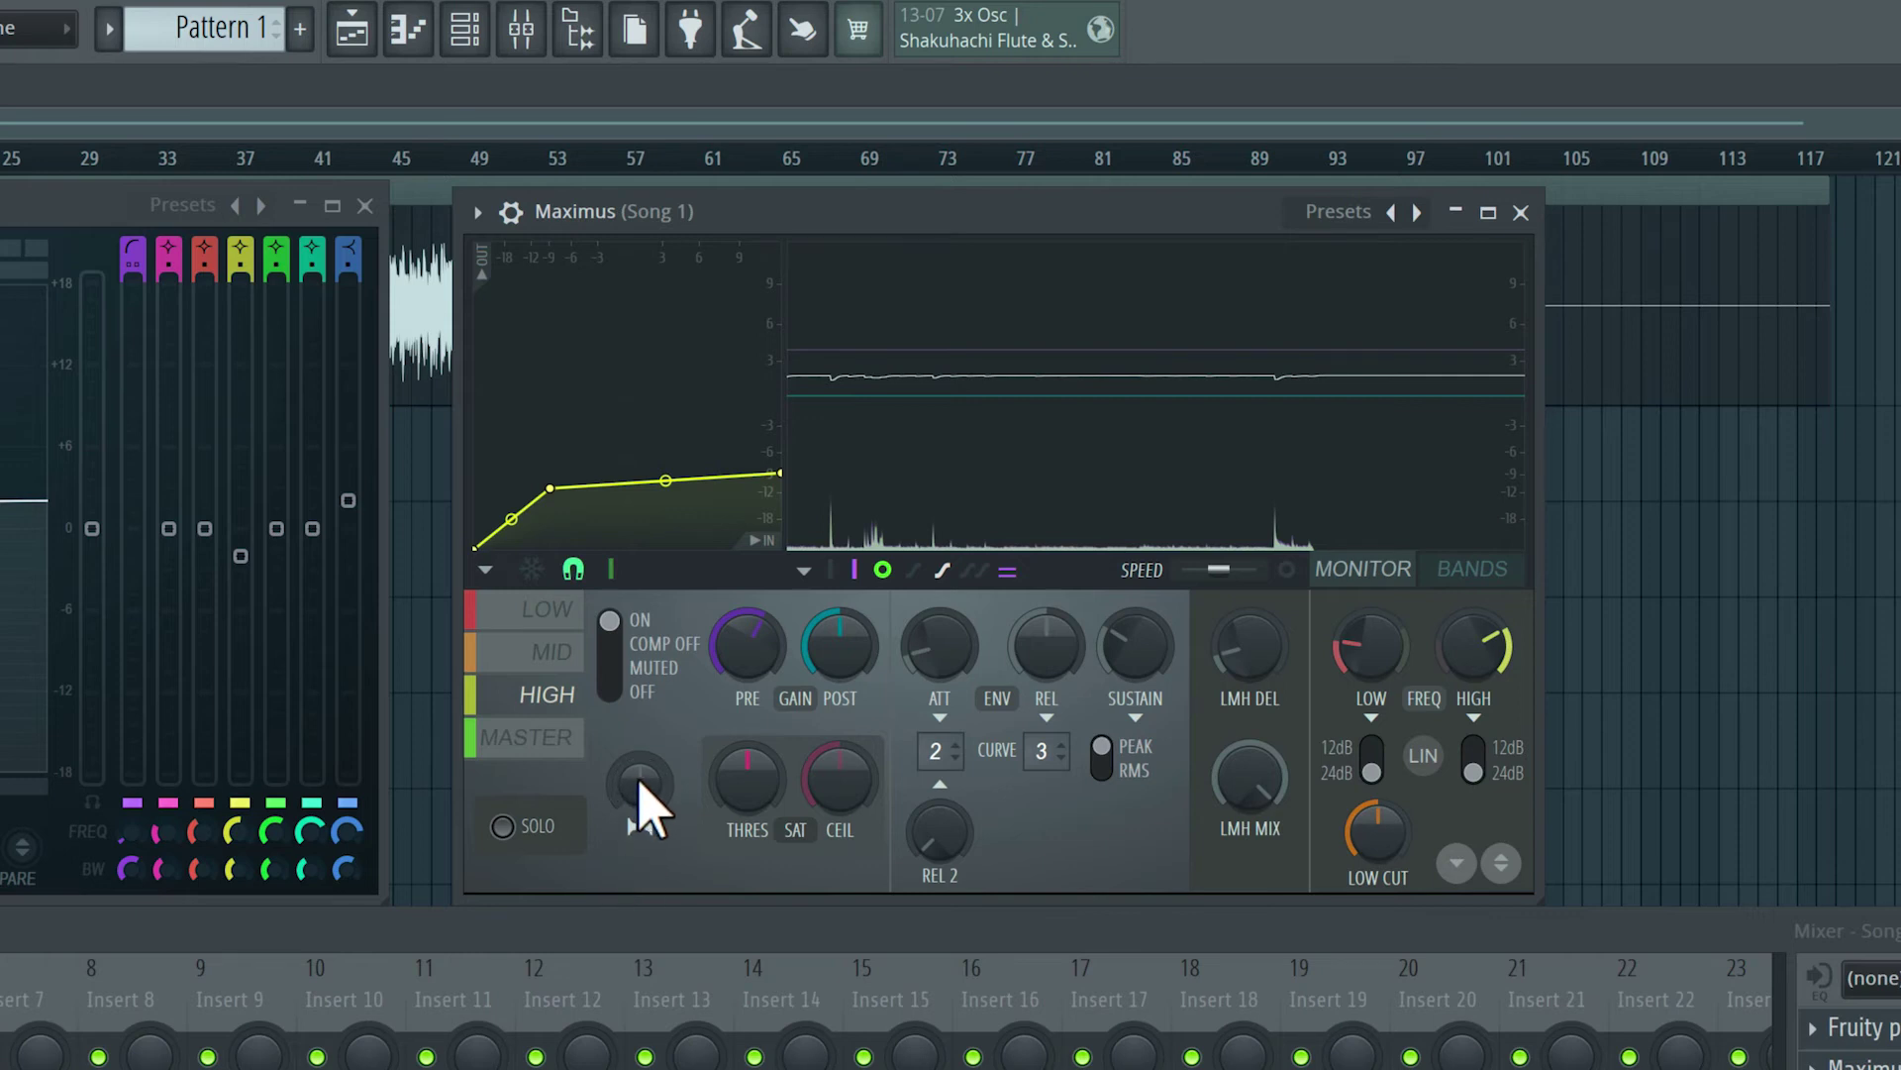
{"action": "left_click", "coordinate": [560, 610]}
{"action": "left_click", "coordinate": [503, 827]}
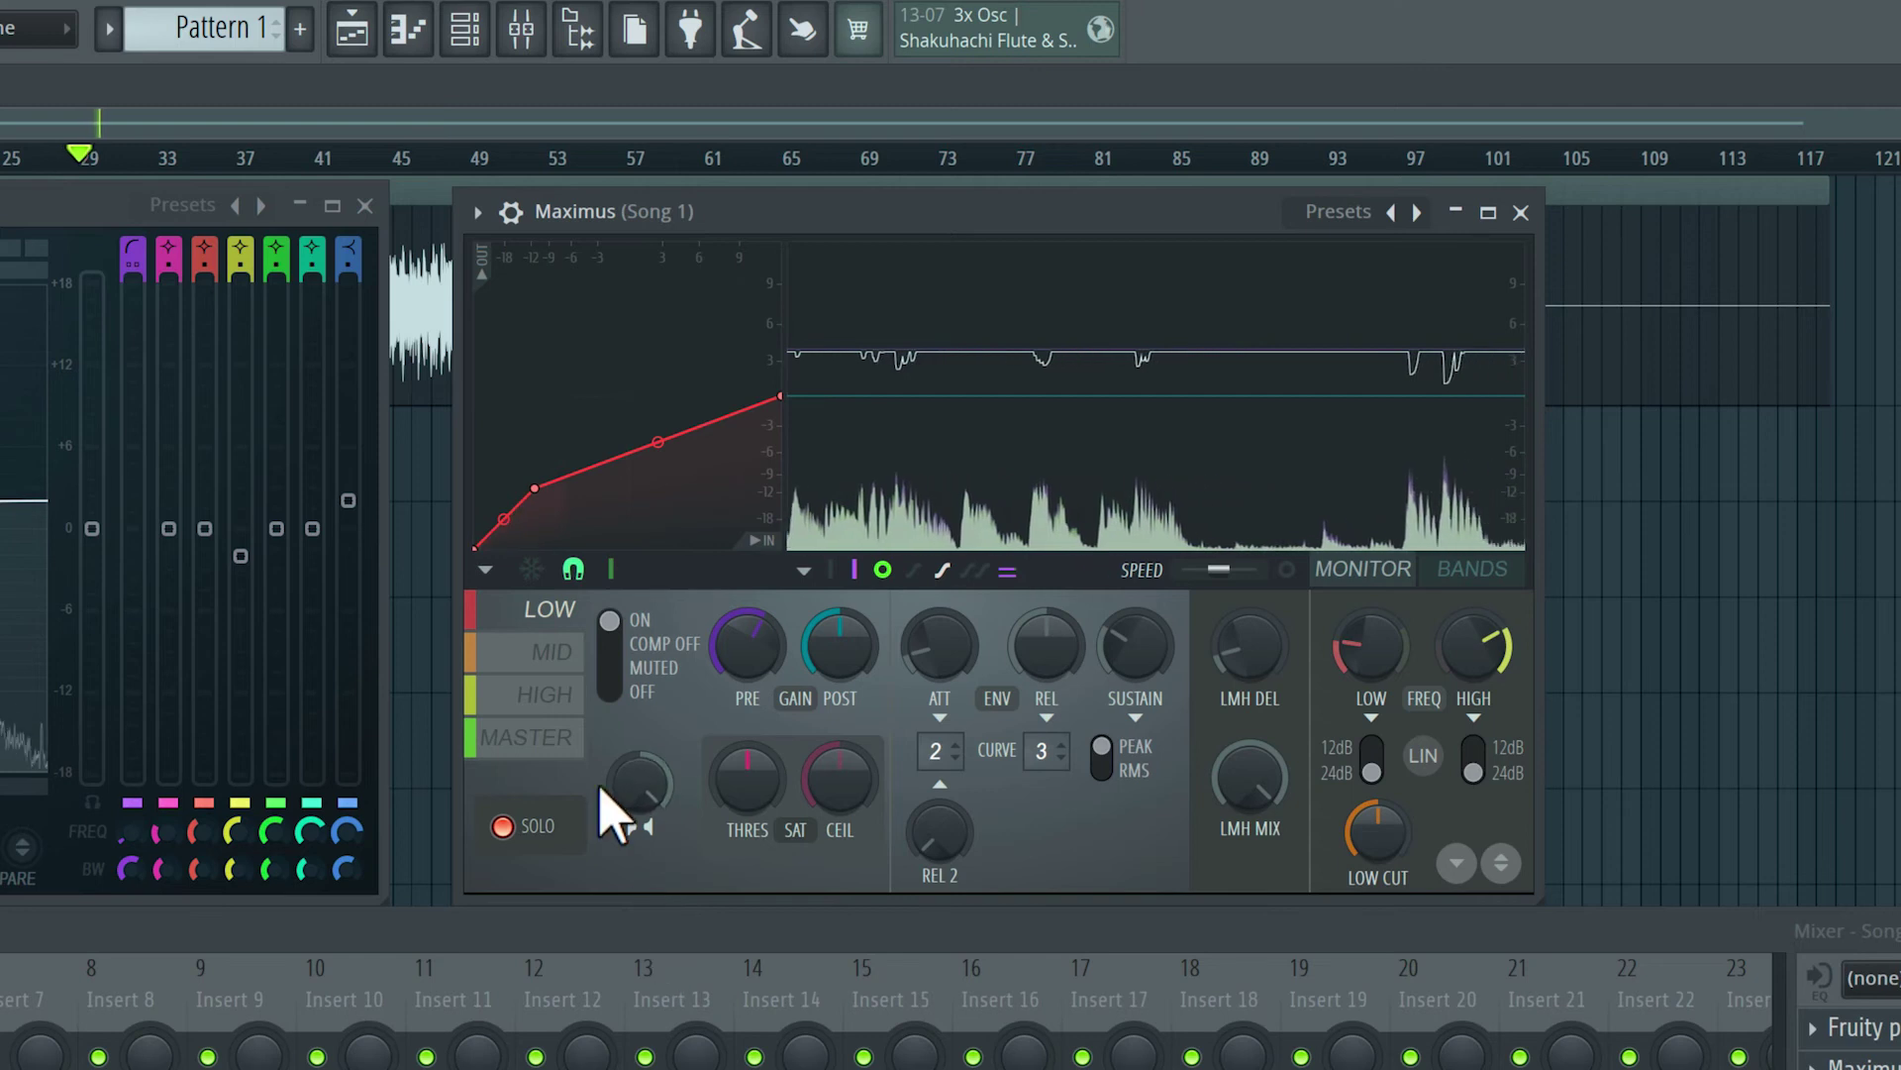
{"action": "left_click", "coordinate": [550, 654]}
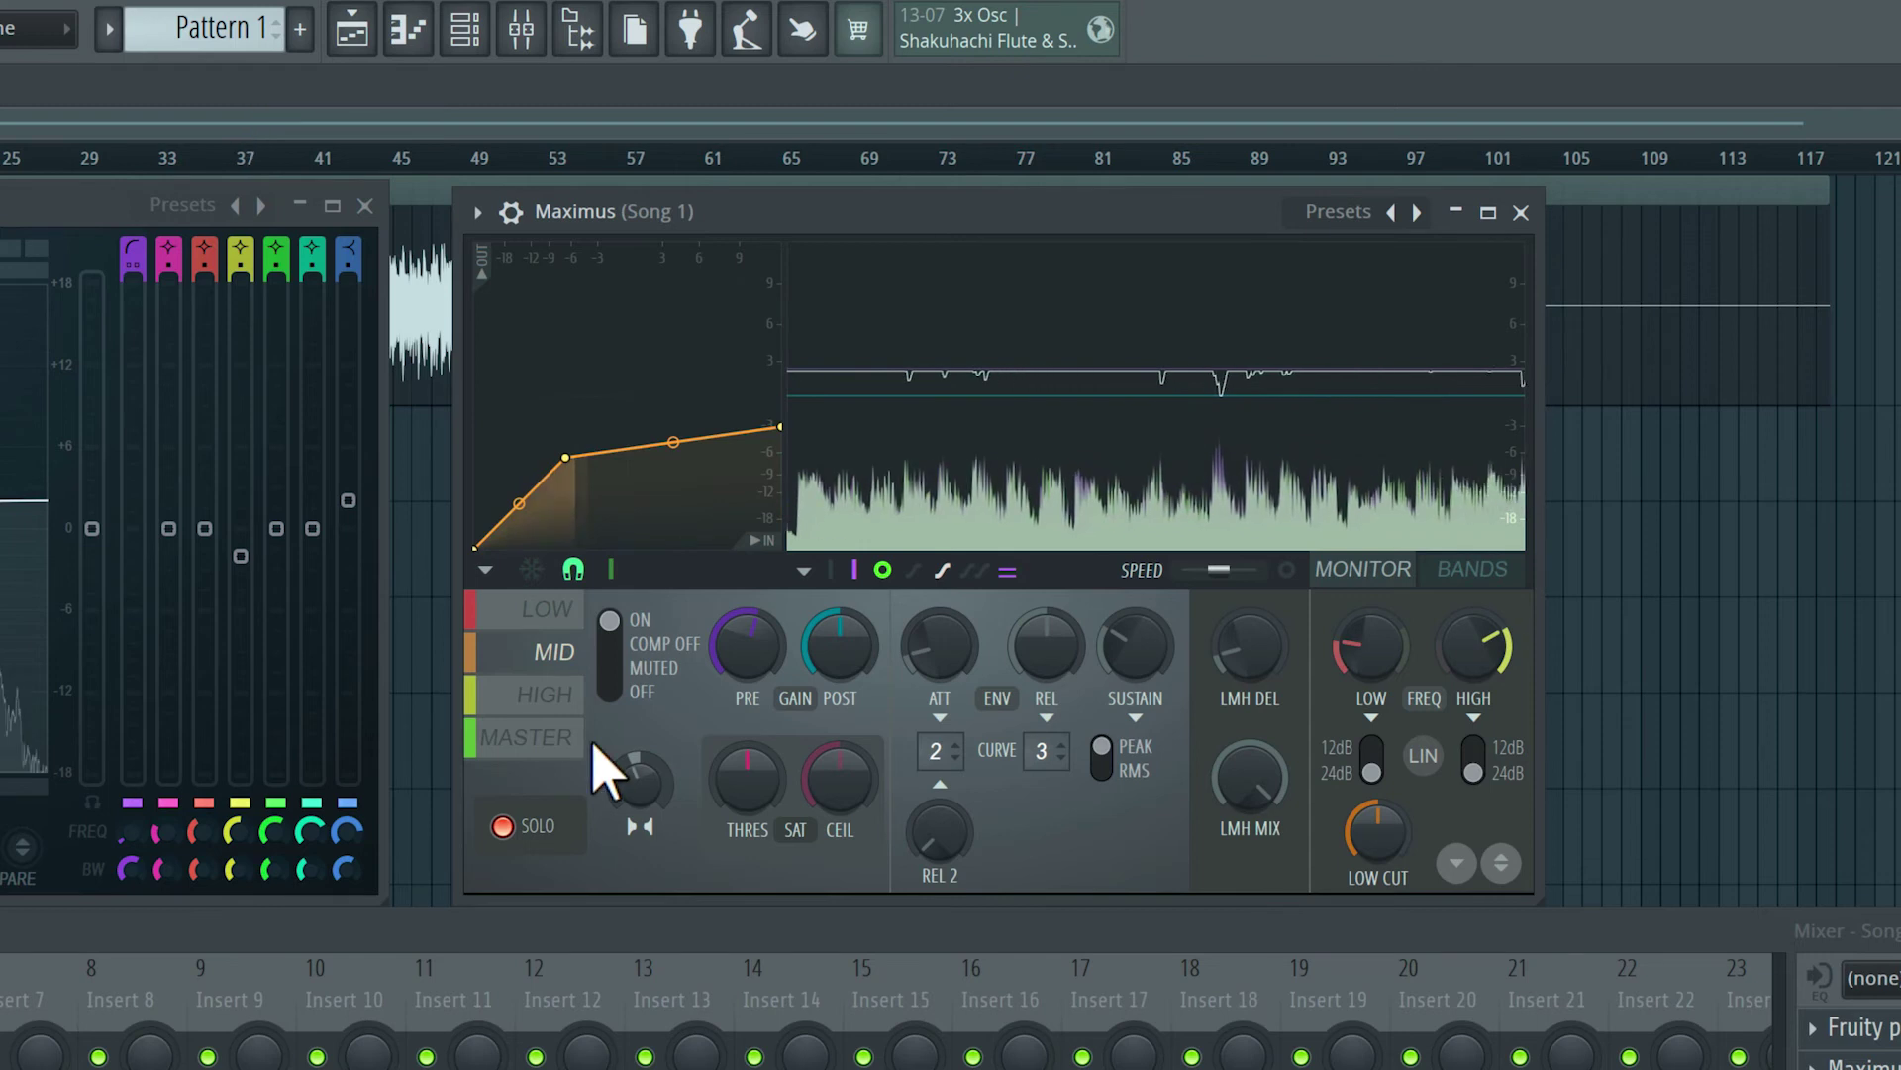
{"action": "left_click", "coordinate": [547, 695]}
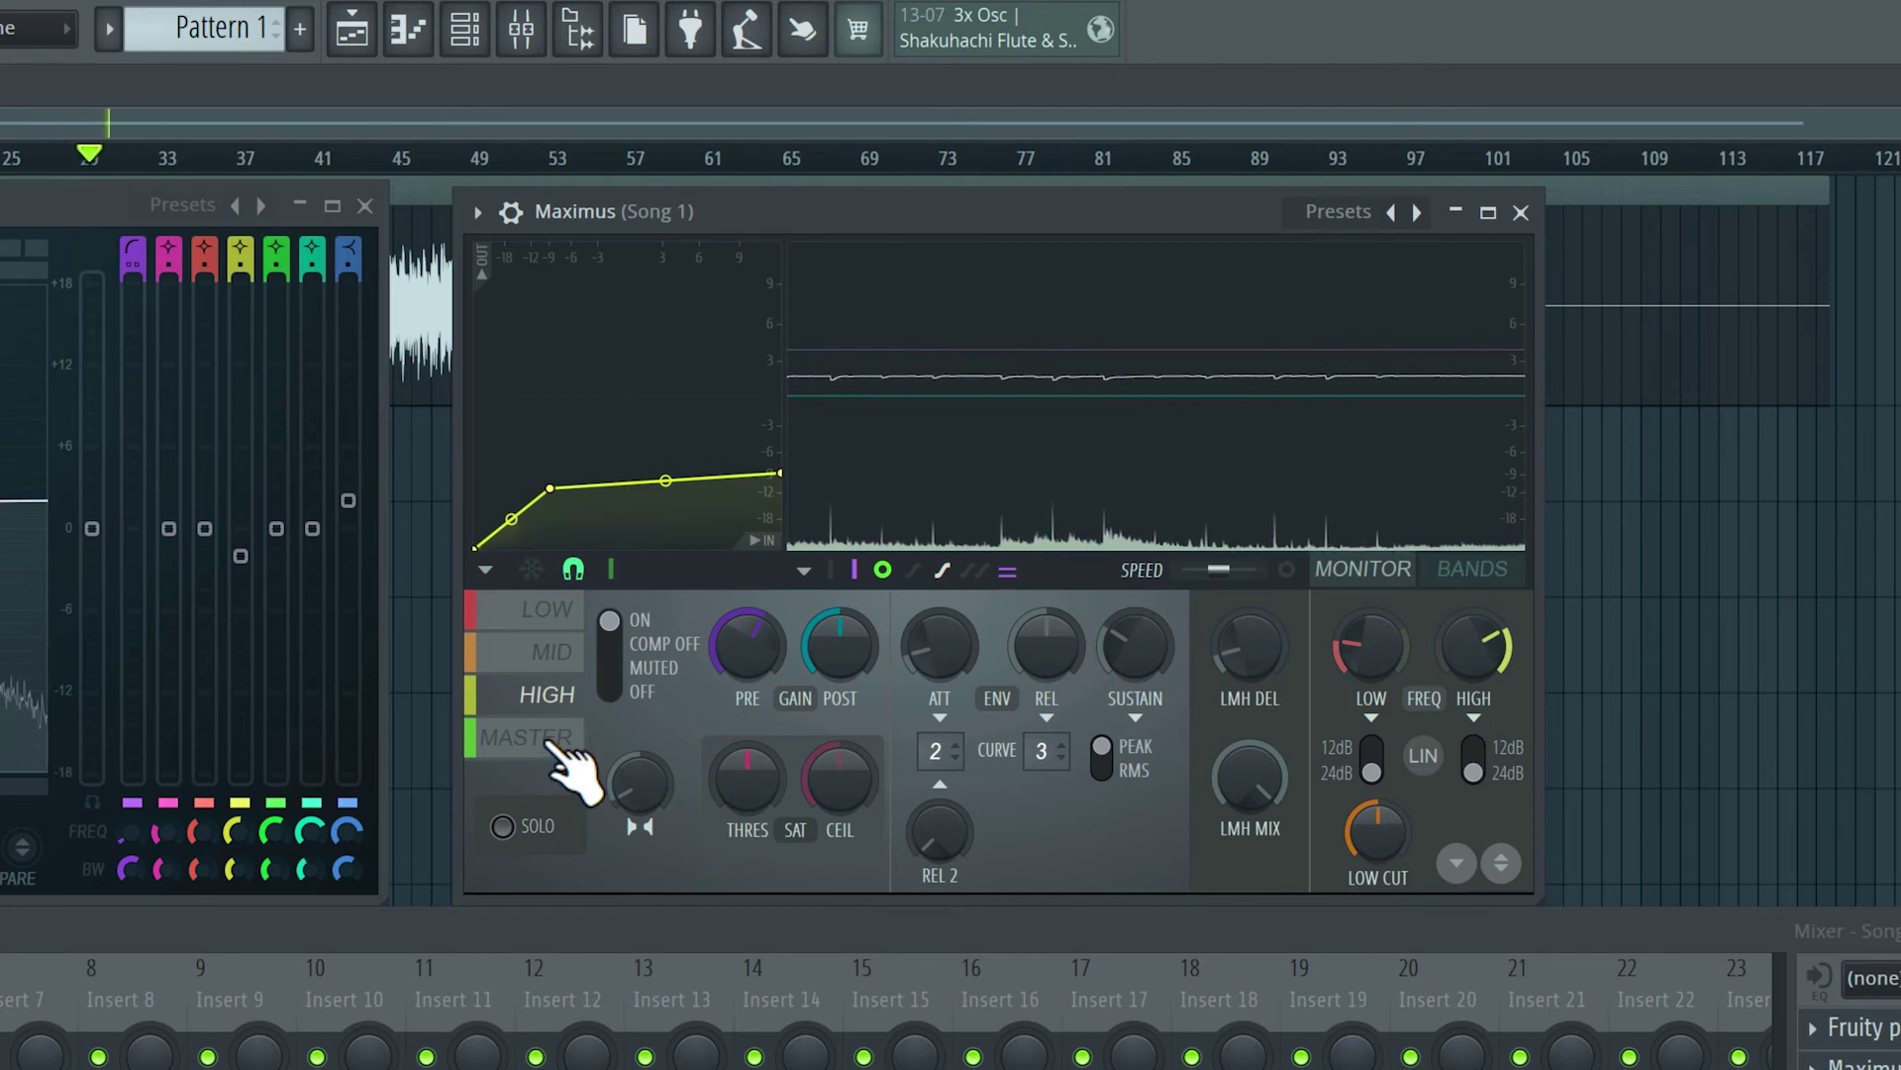
- Switch Maximus to MASTER and step through two presets to a gently sloped curve
{"action": "left_click", "coordinate": [535, 737]}
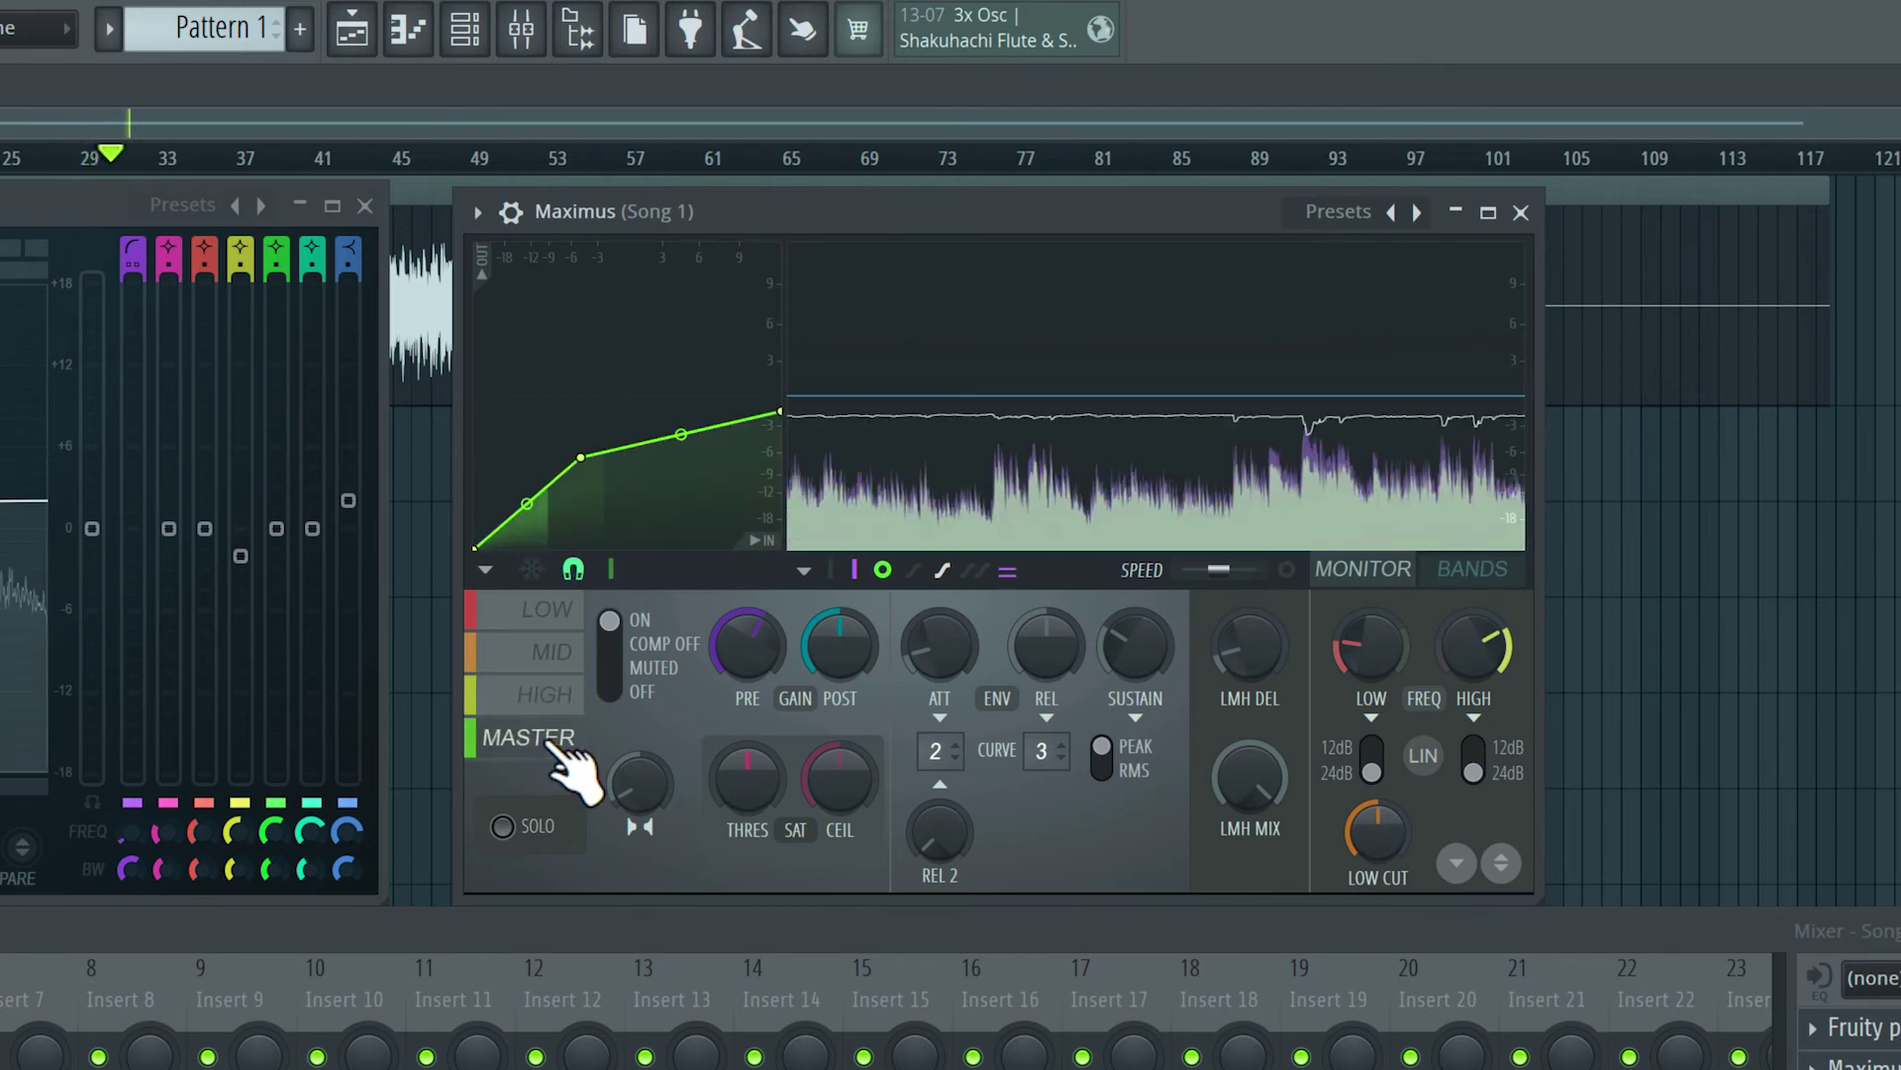
{"action": "key", "text": "space"}
{"action": "left_click", "coordinate": [1501, 863]}
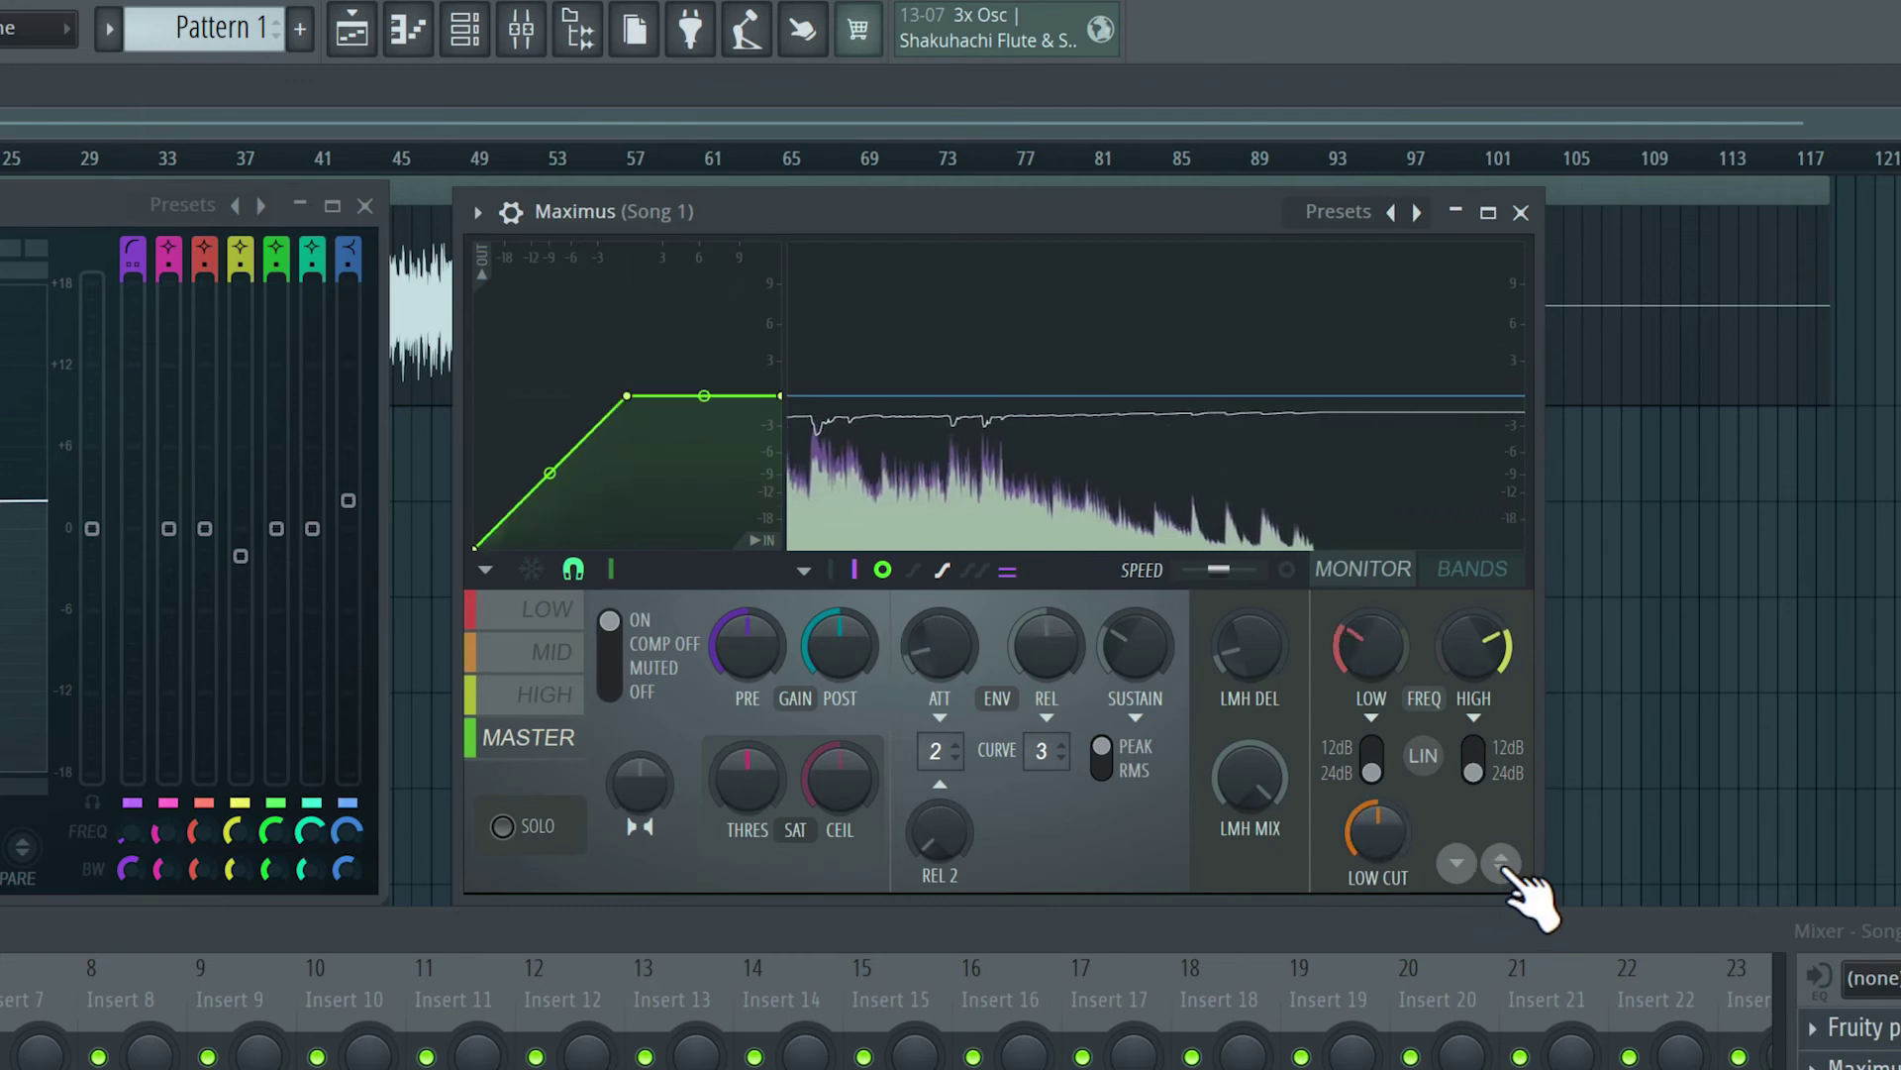
{"action": "key", "text": "space"}
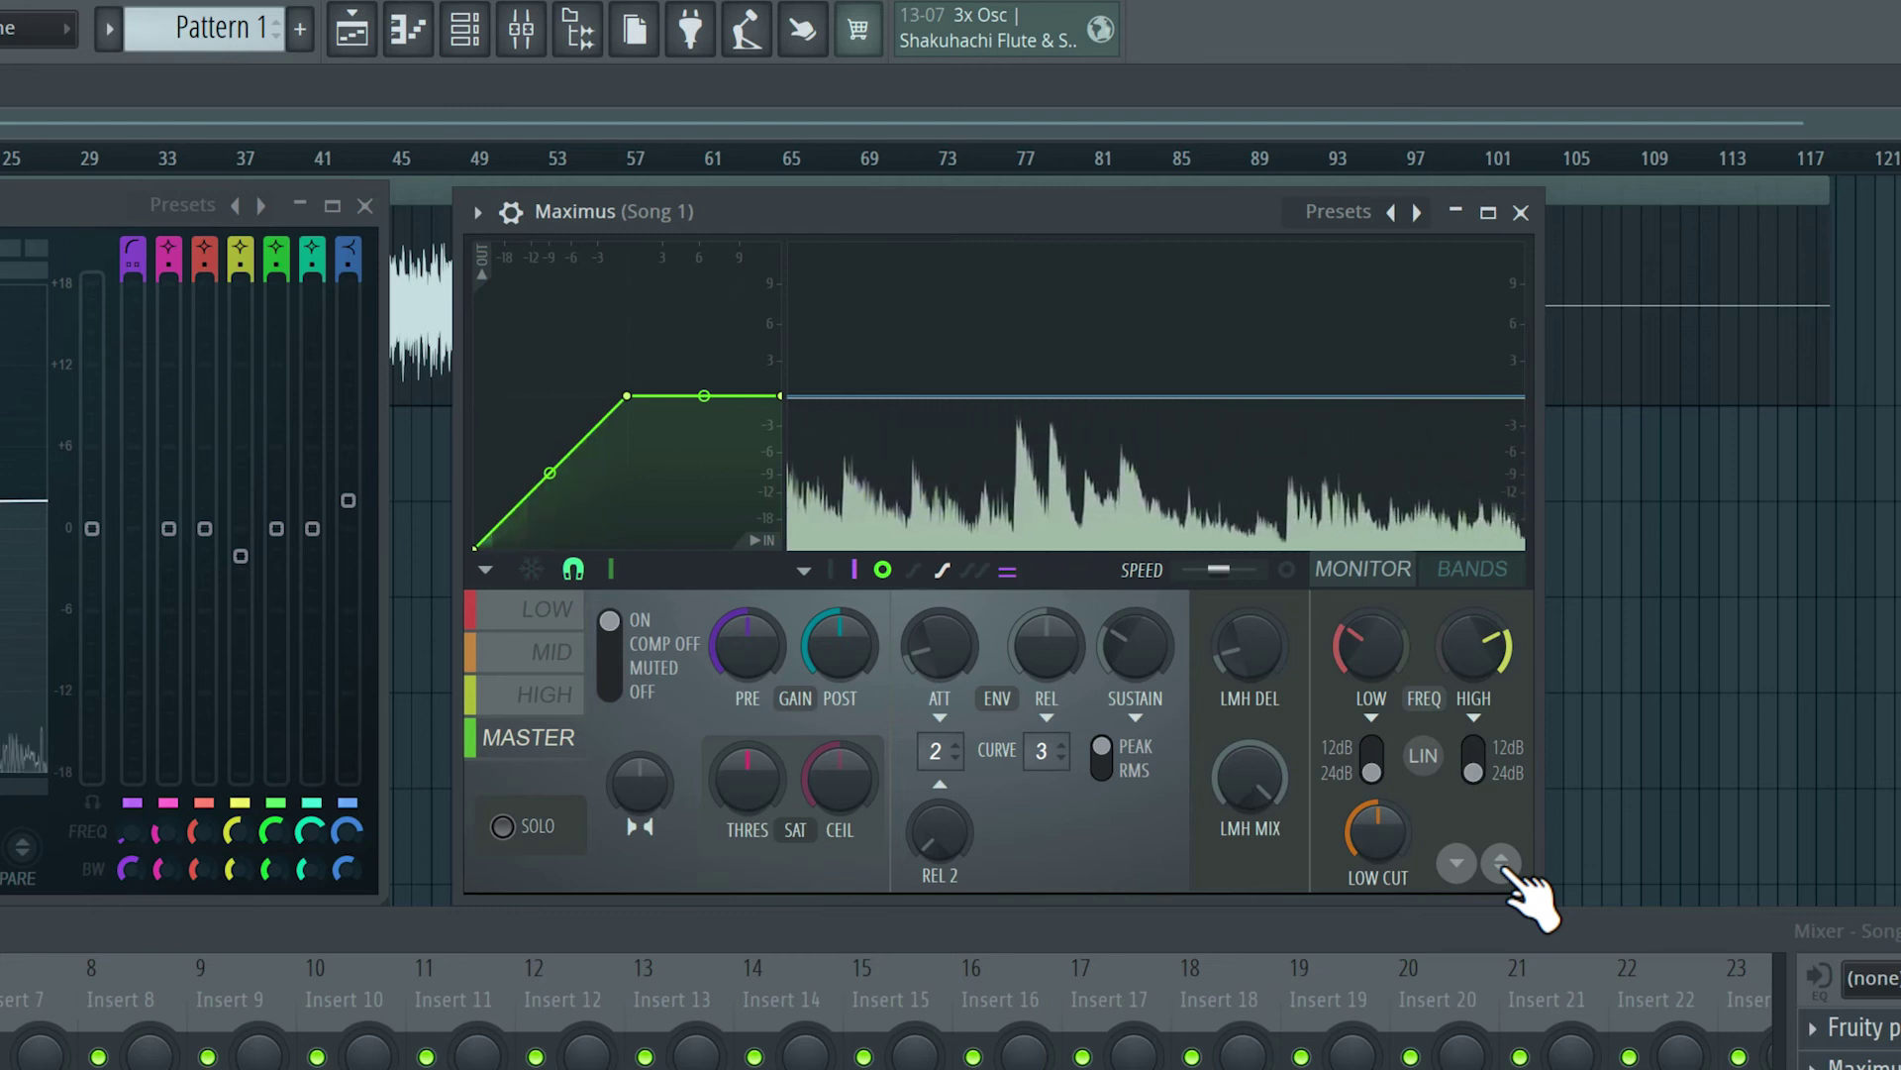
{"action": "left_click", "coordinate": [1501, 864]}
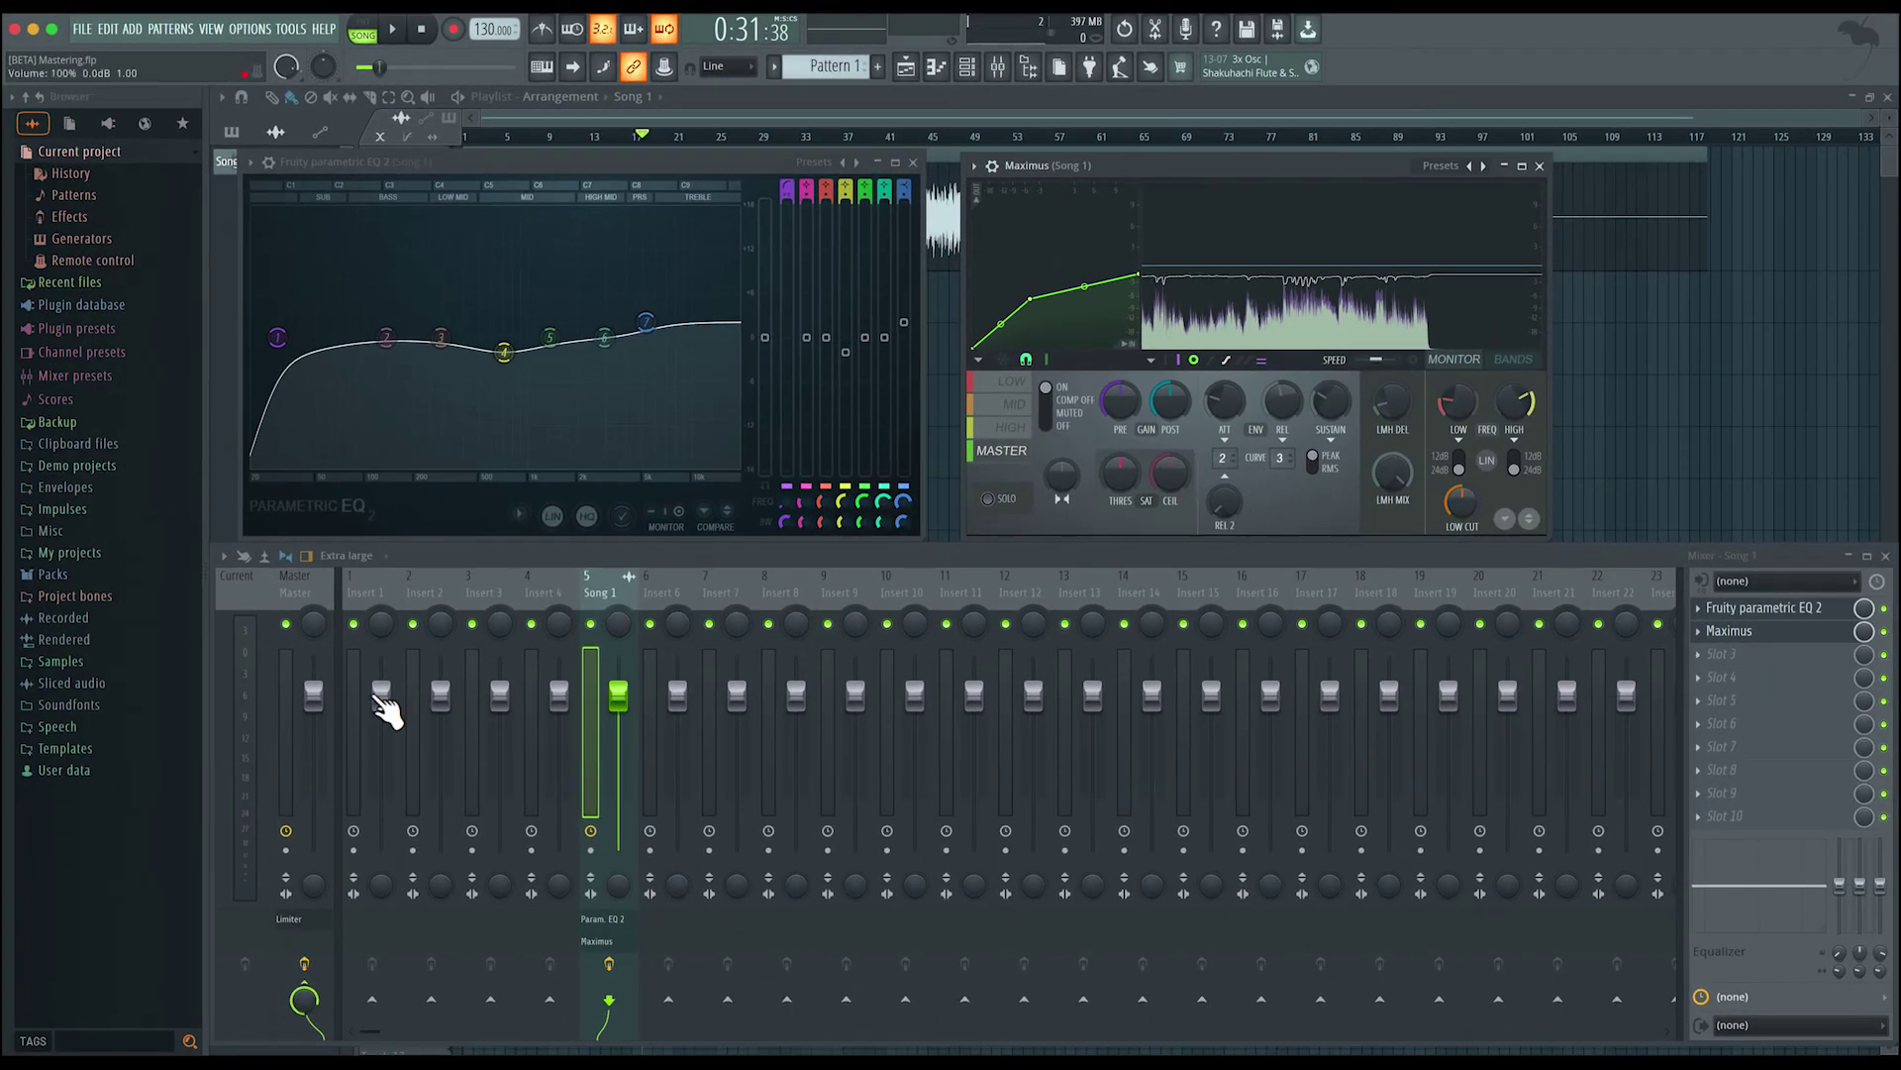
- On the Master track's Fruity Limiter, raise GAIN slightly and set CEIL to -0.5 dB
{"action": "left_click", "coordinate": [289, 585]}
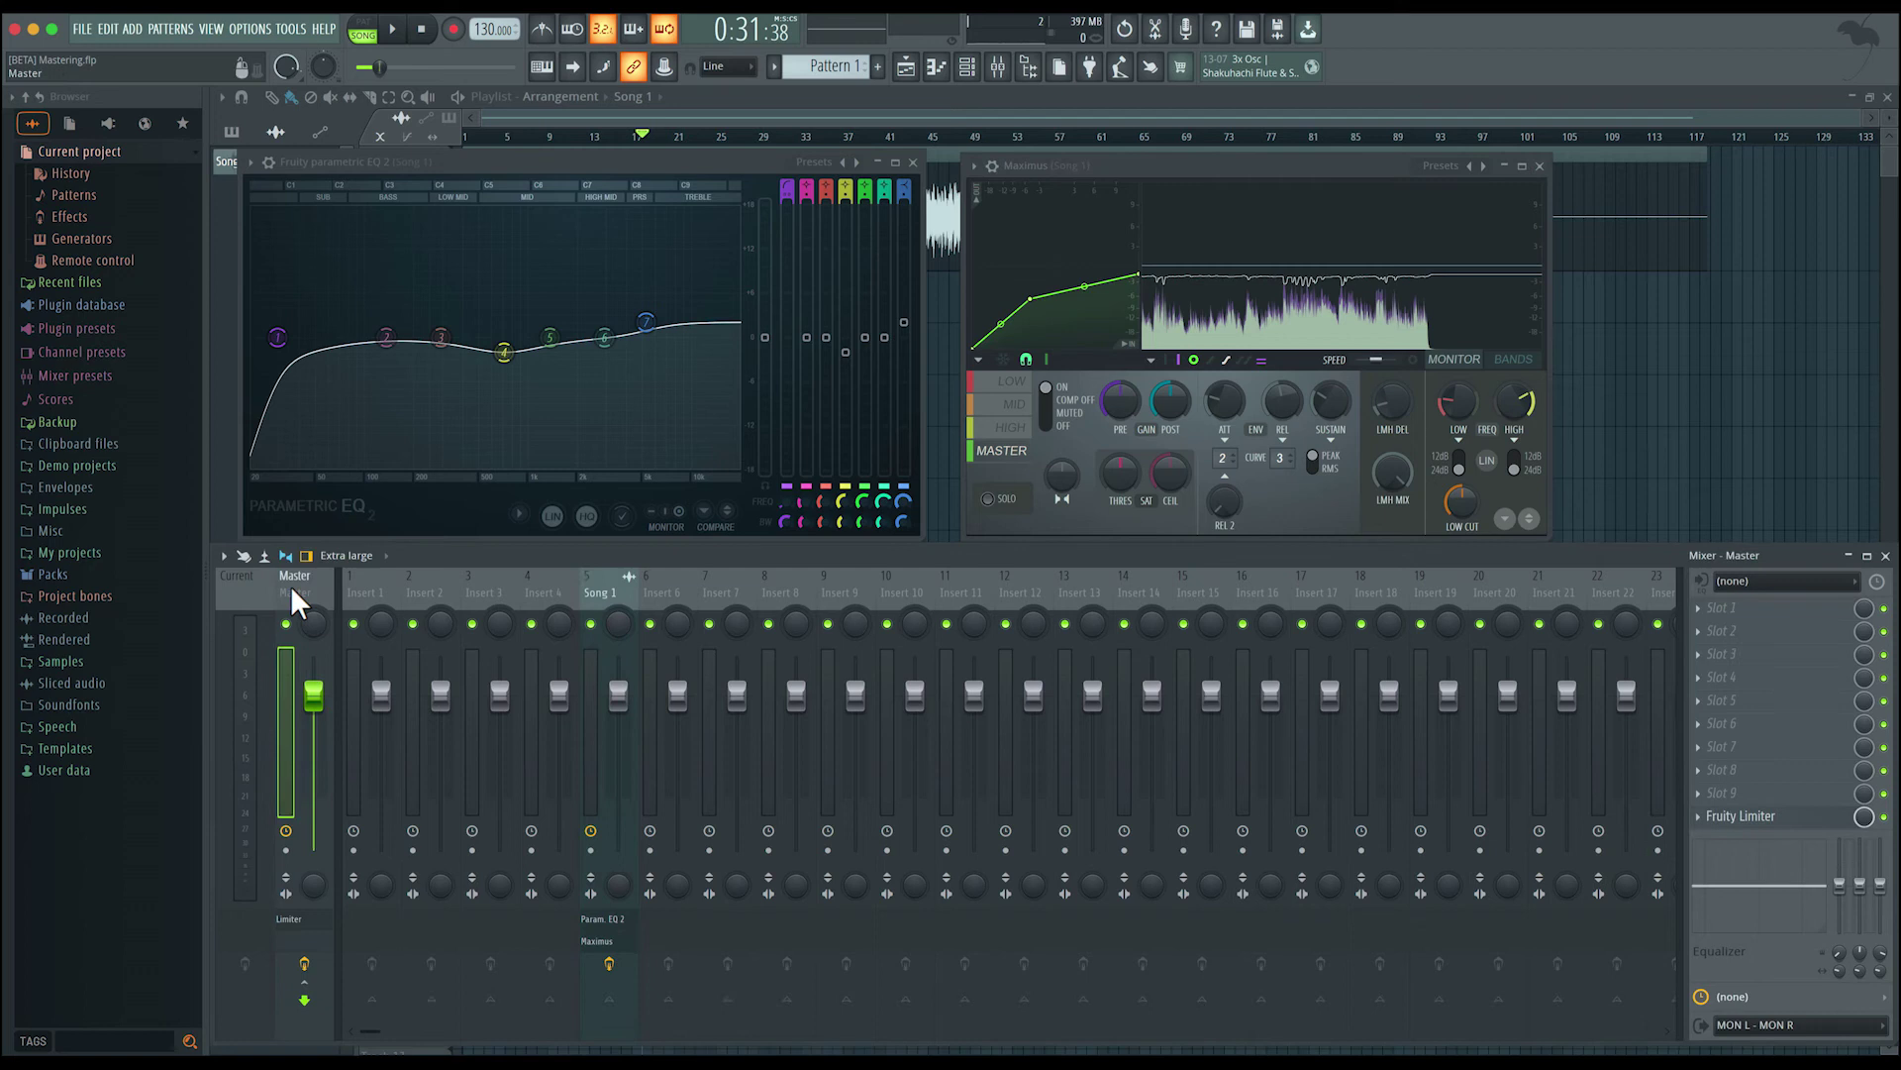
{"action": "left_click", "coordinate": [1761, 820]}
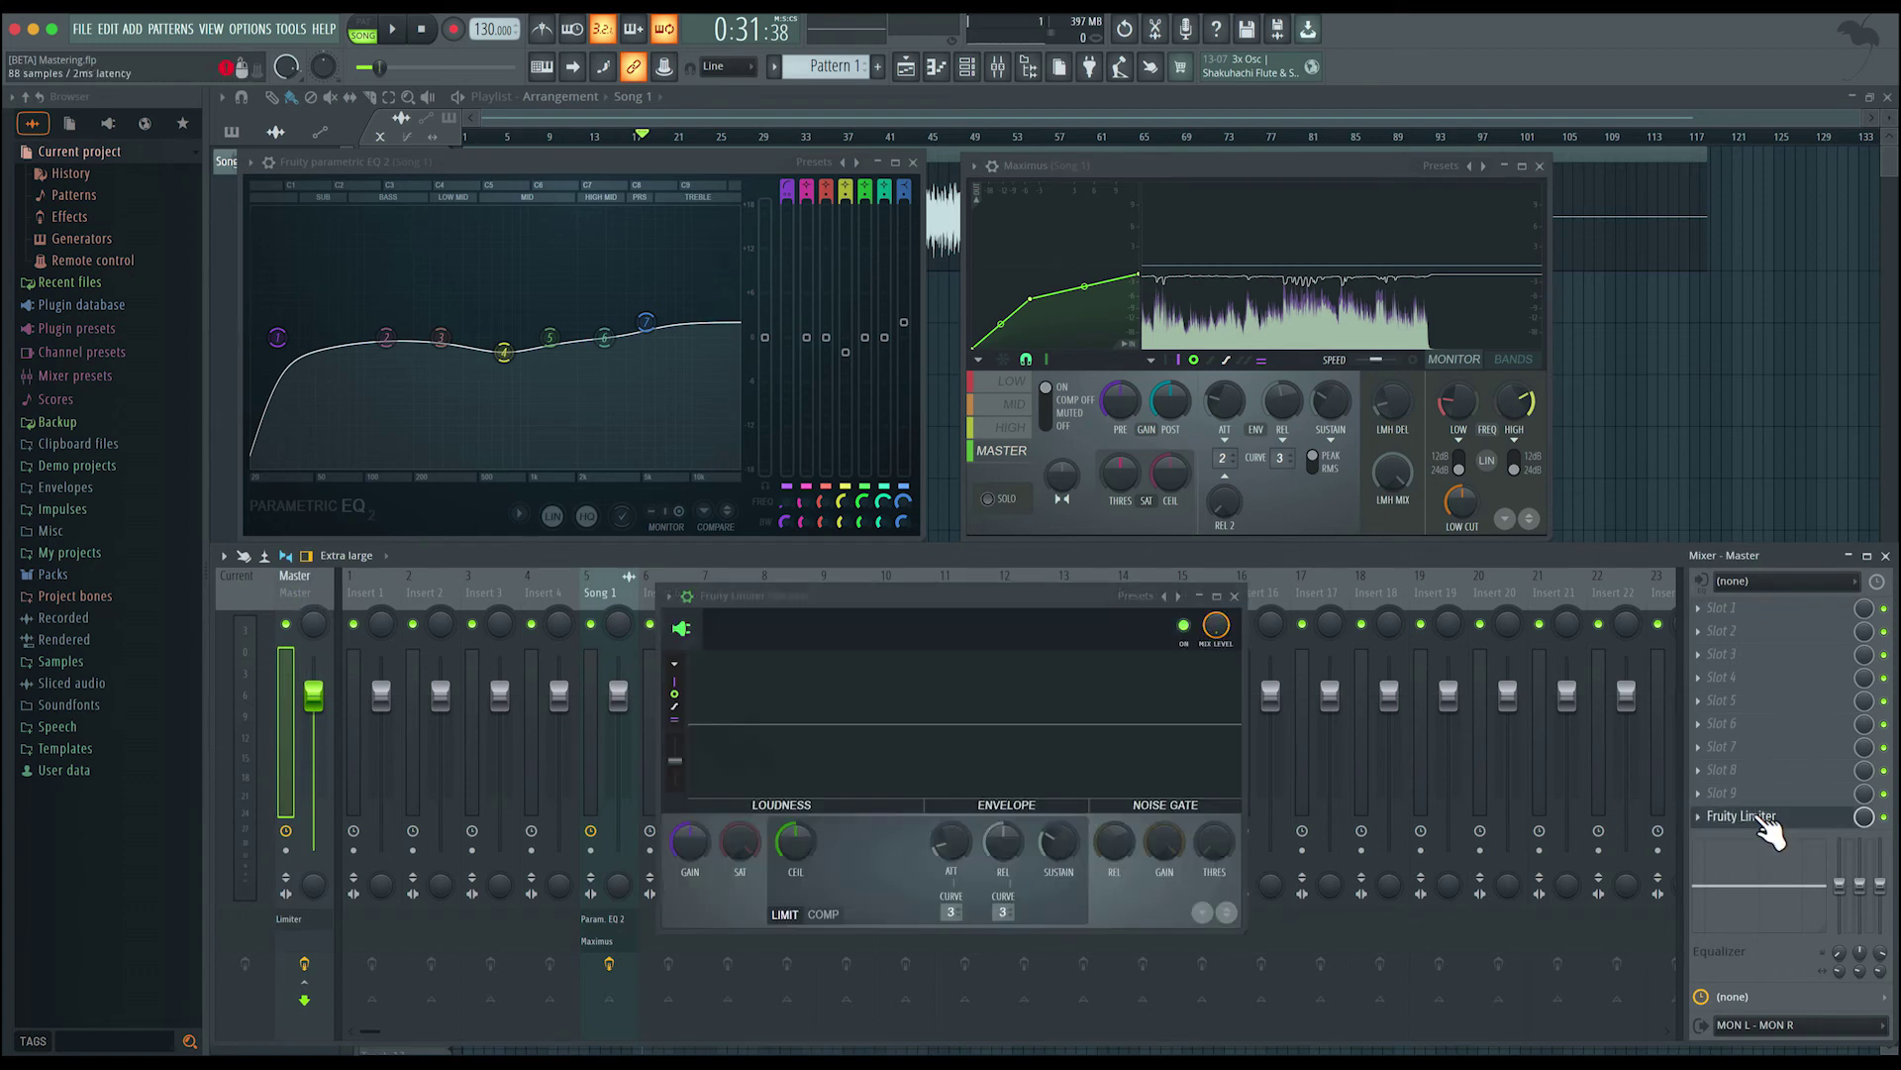
{"action": "left_click_drag", "start_coordinate": [855, 596], "coordinate": [753, 554]}
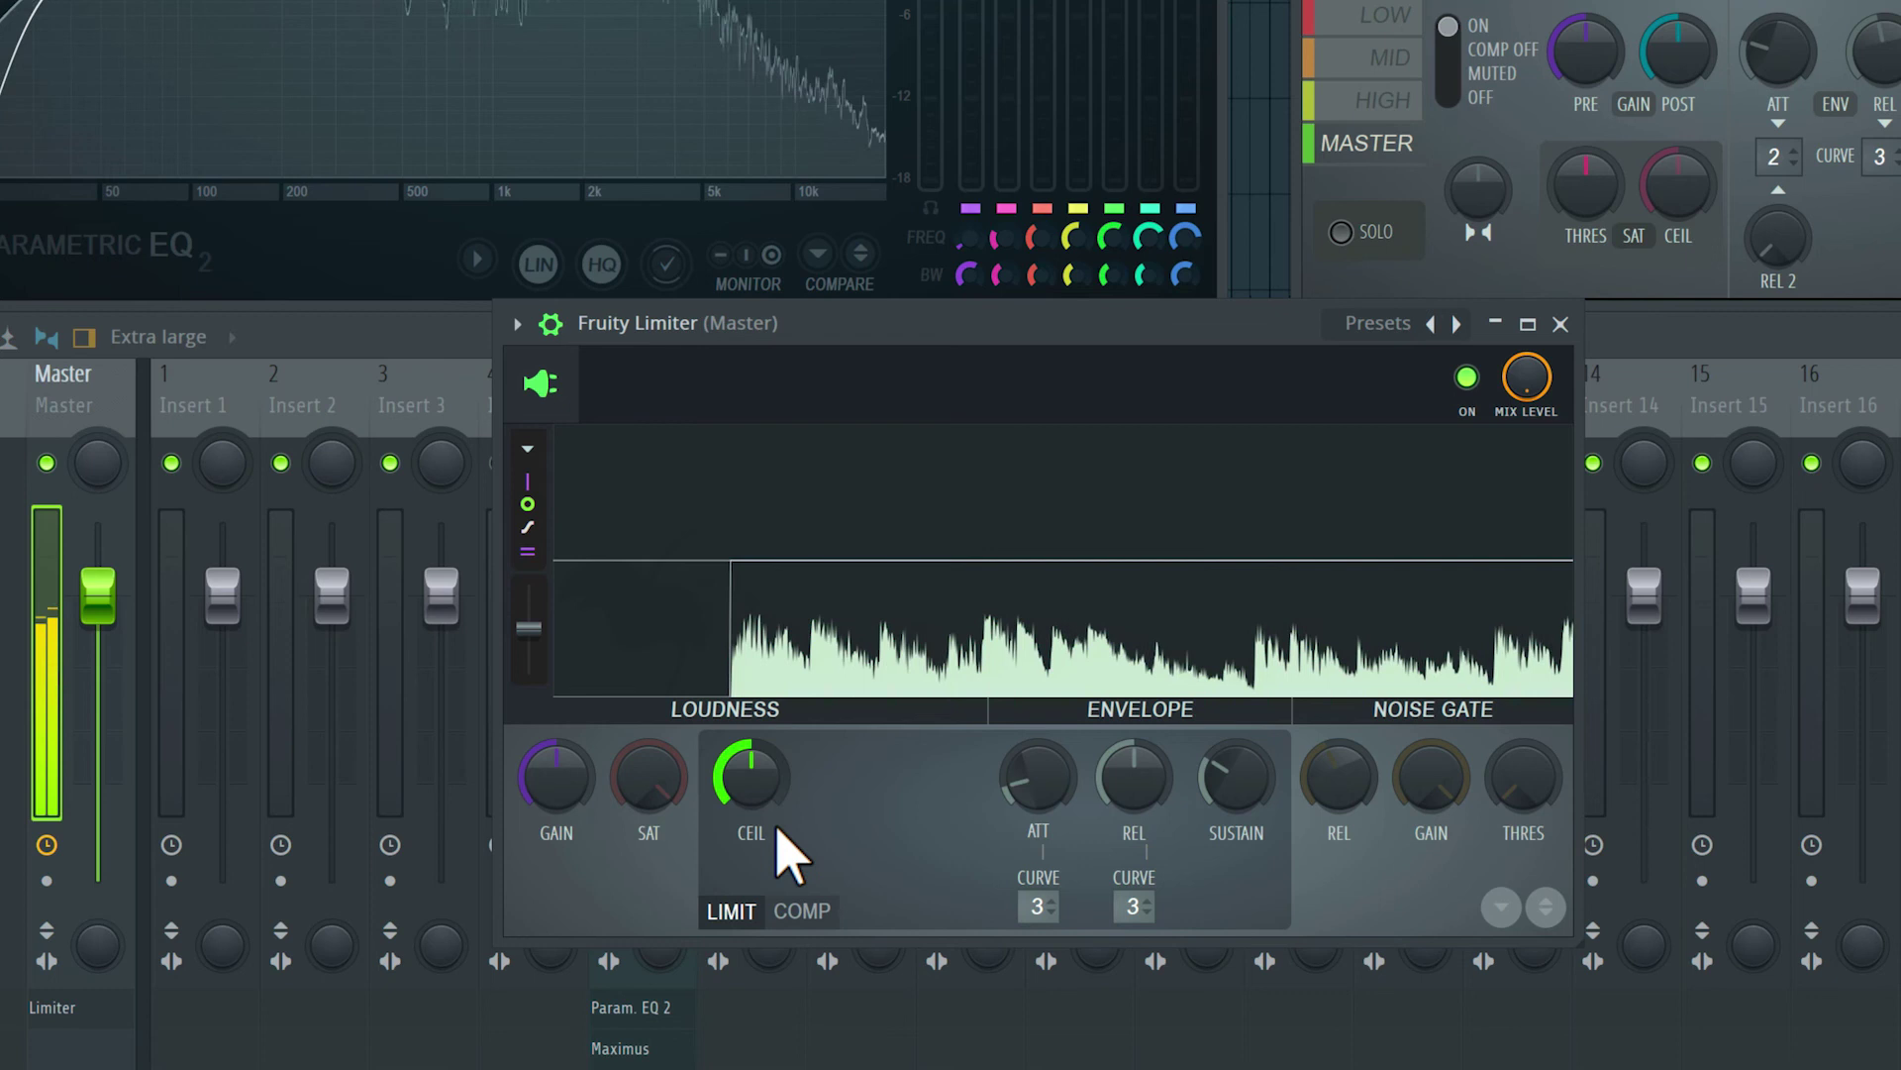
{"action": "left_click_drag", "start_coordinate": [549, 777], "coordinate": [550, 748]}
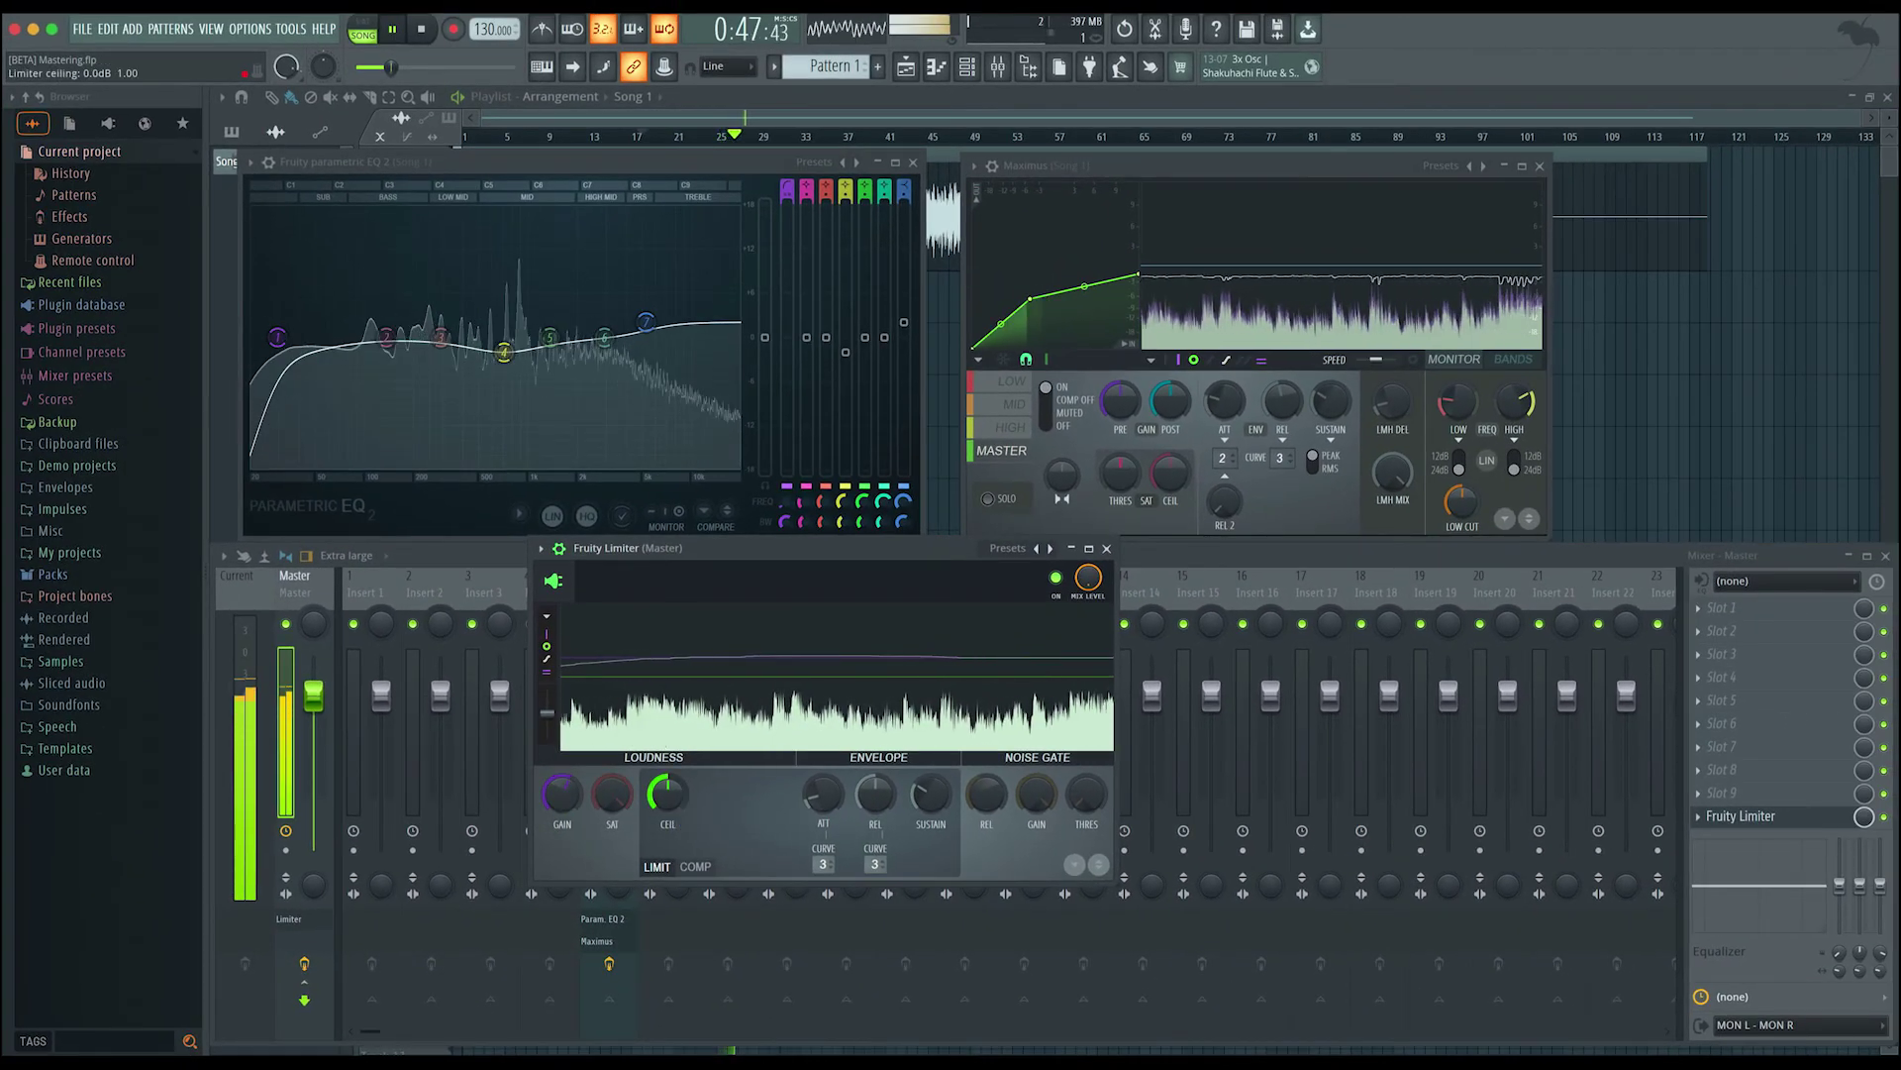
{"action": "left_click_drag", "start_coordinate": [667, 792], "coordinate": [667, 802]}
{"action": "key", "text": "space"}
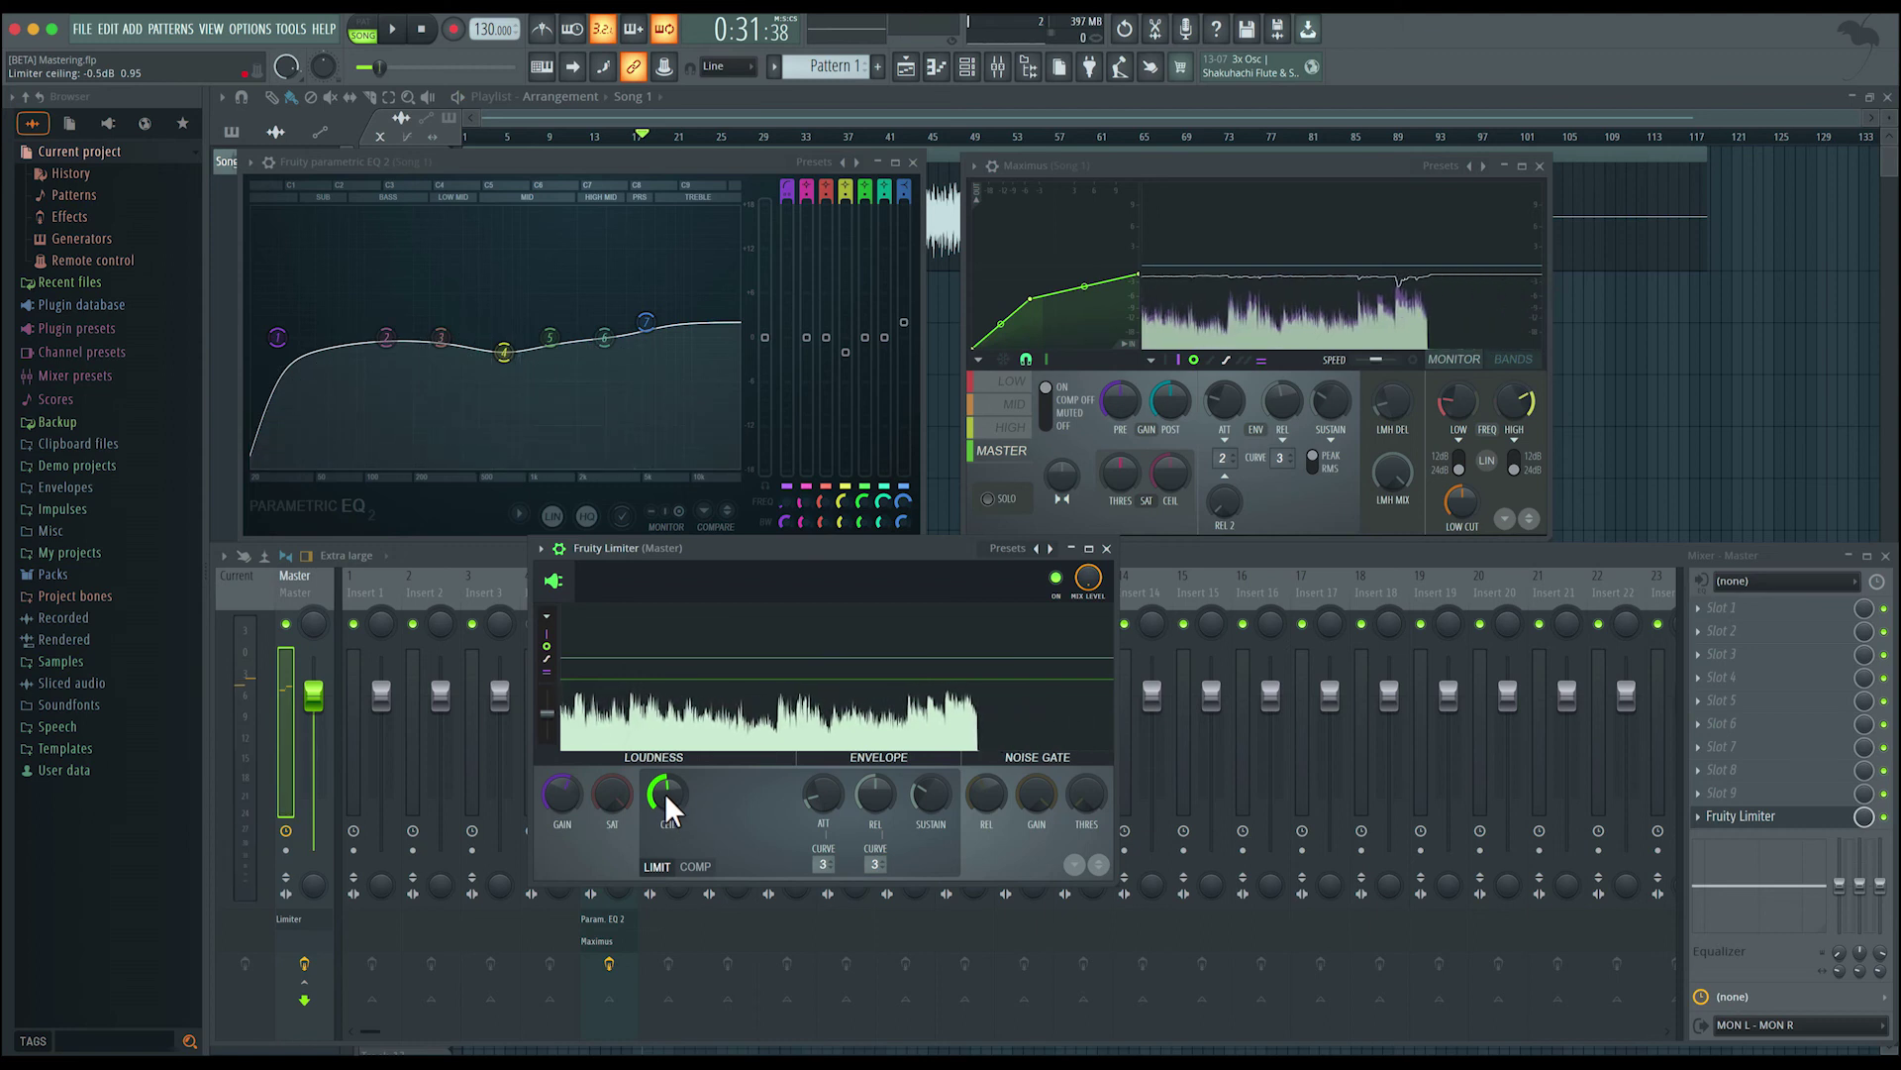
- Close the plugin windows and mixer, then play from bar 1 to check the fade-in
{"action": "key", "text": "F12"}
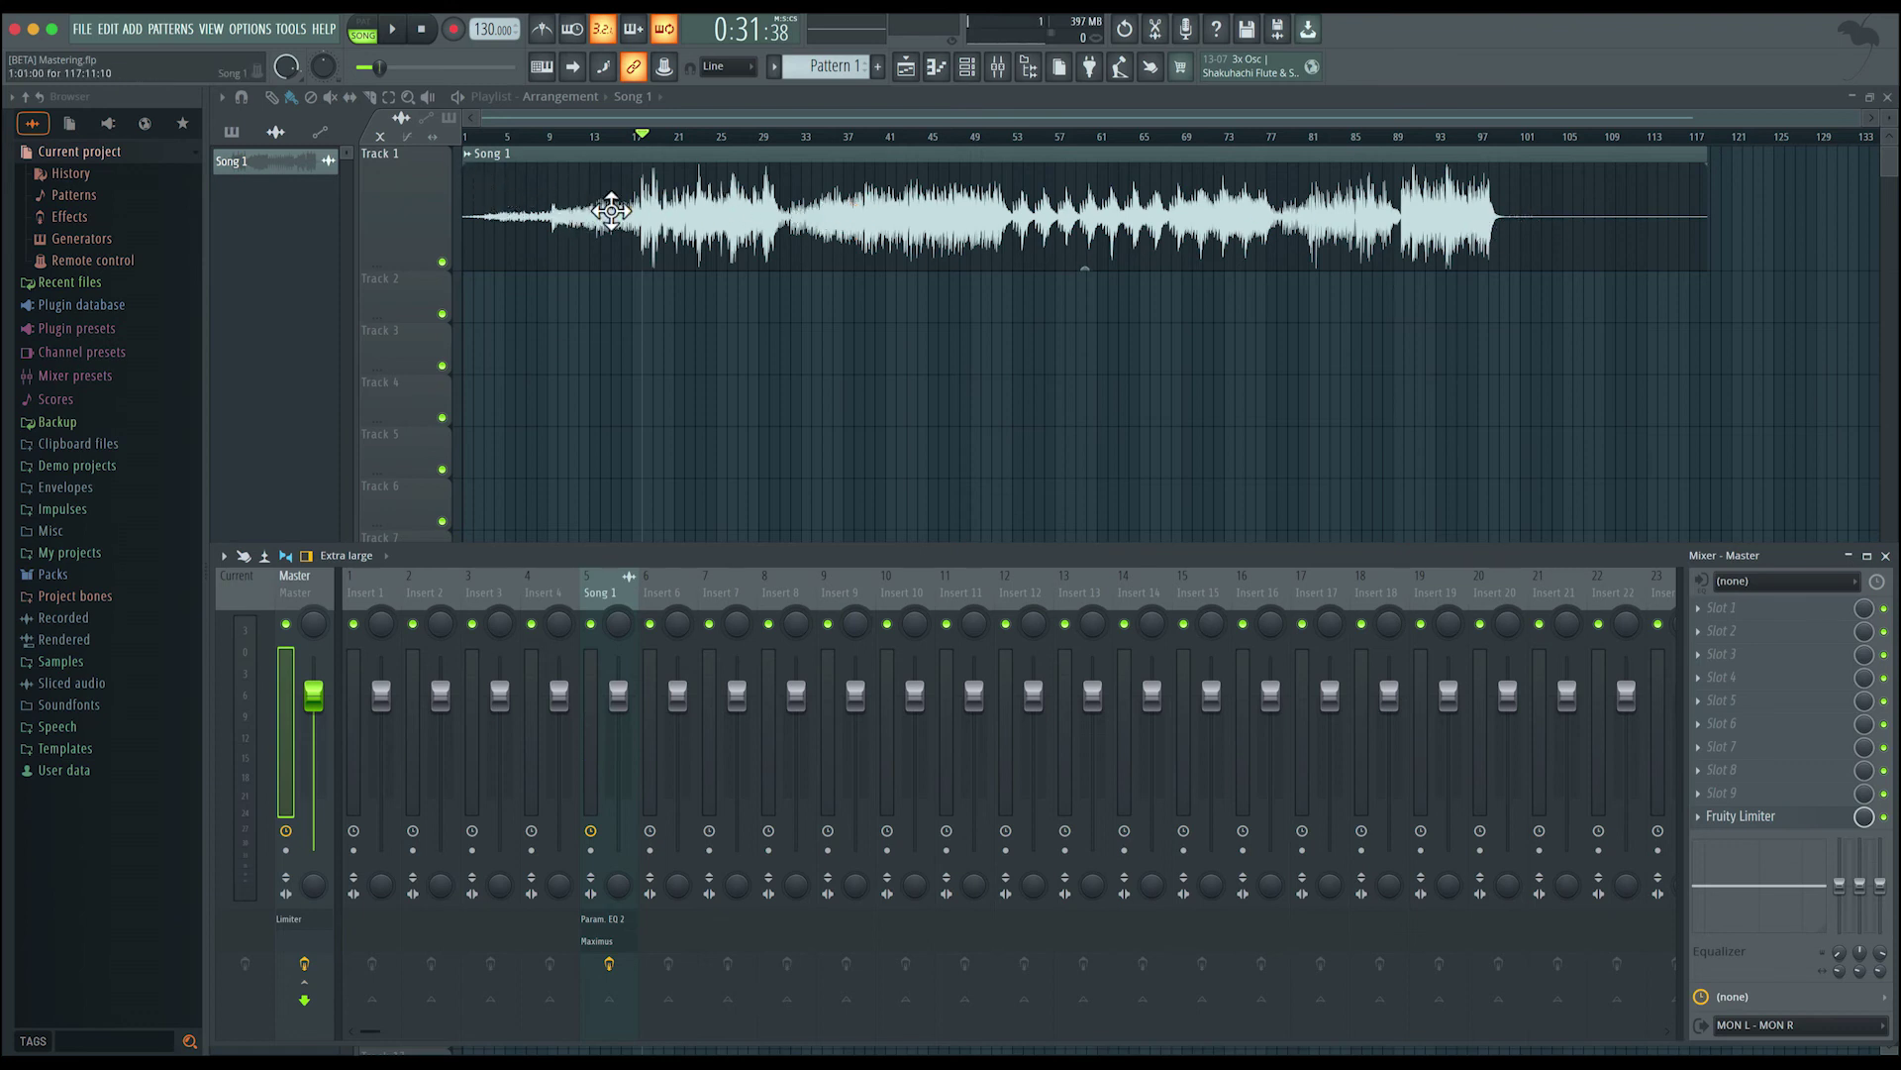
{"action": "key", "text": "F9"}
{"action": "left_click_drag", "start_coordinate": [530, 143], "coordinate": [462, 143]}
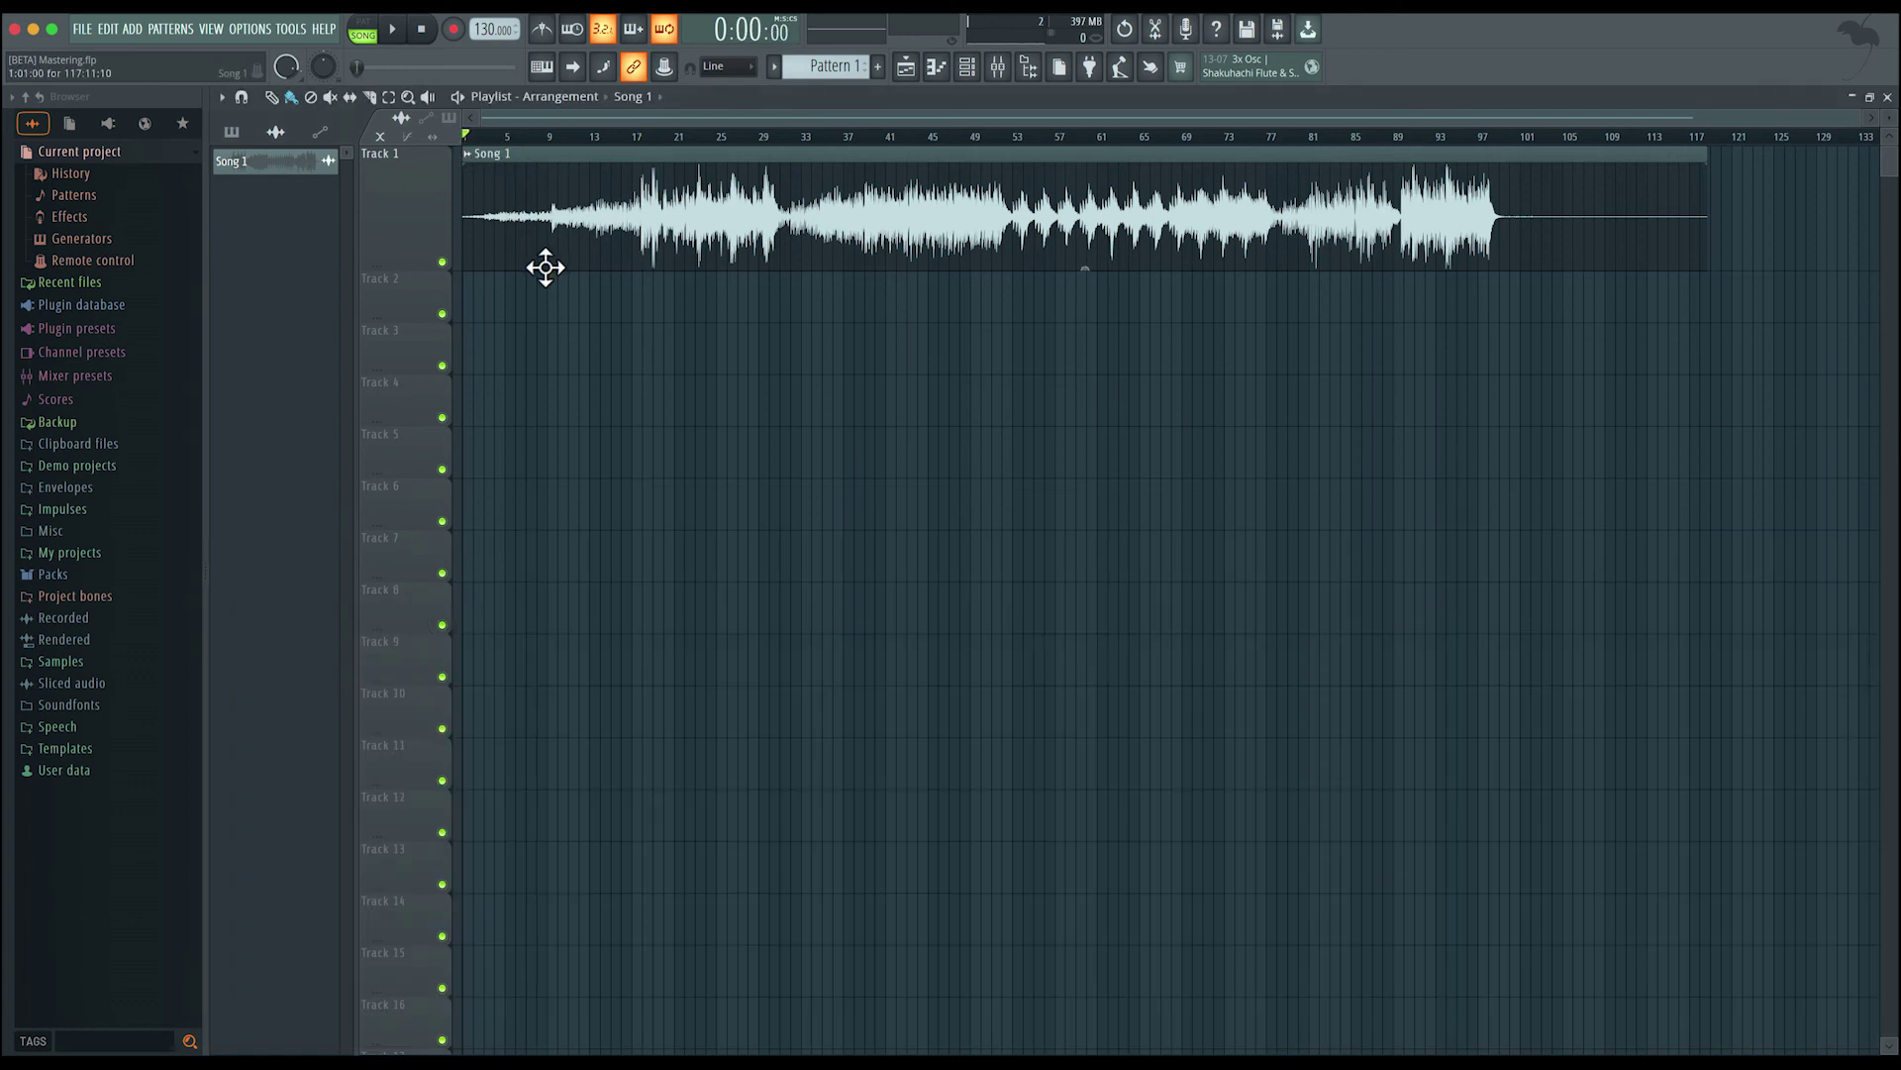
{"action": "key", "text": "space"}
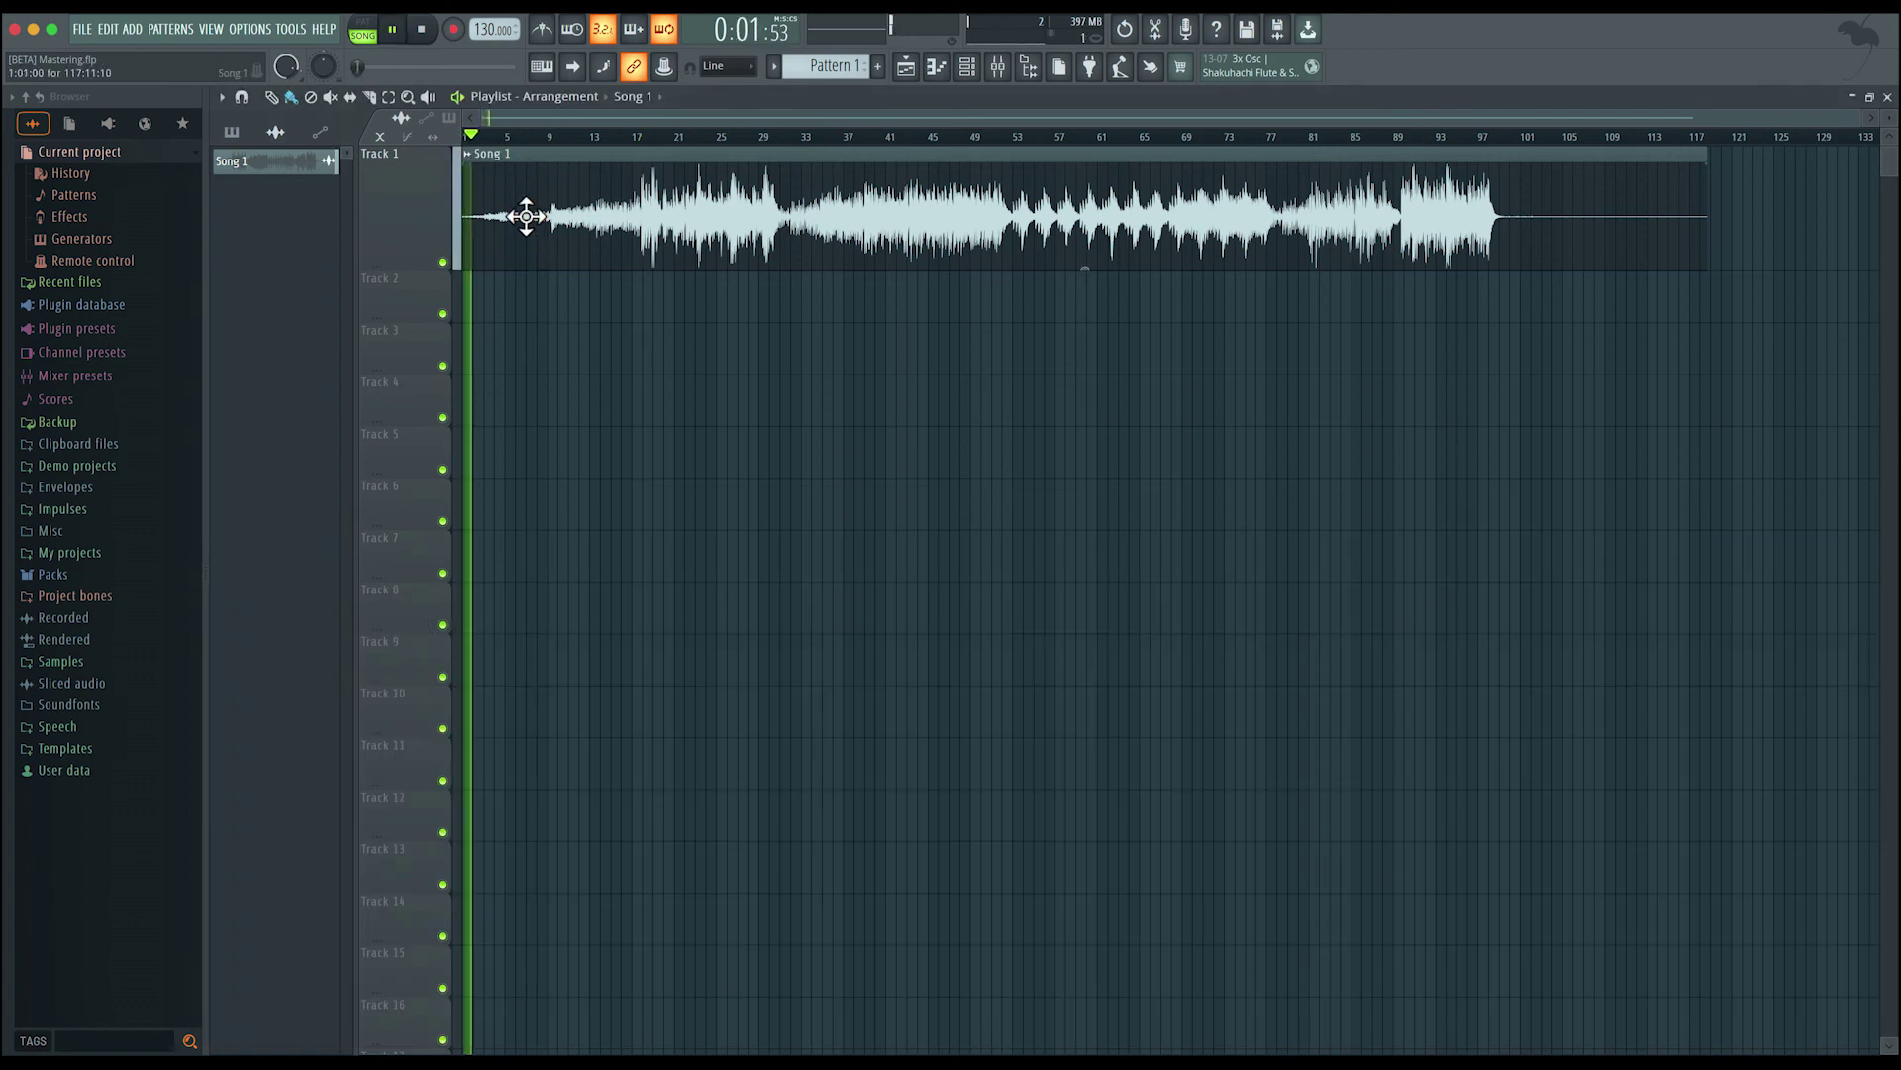
{"action": "key", "text": "space"}
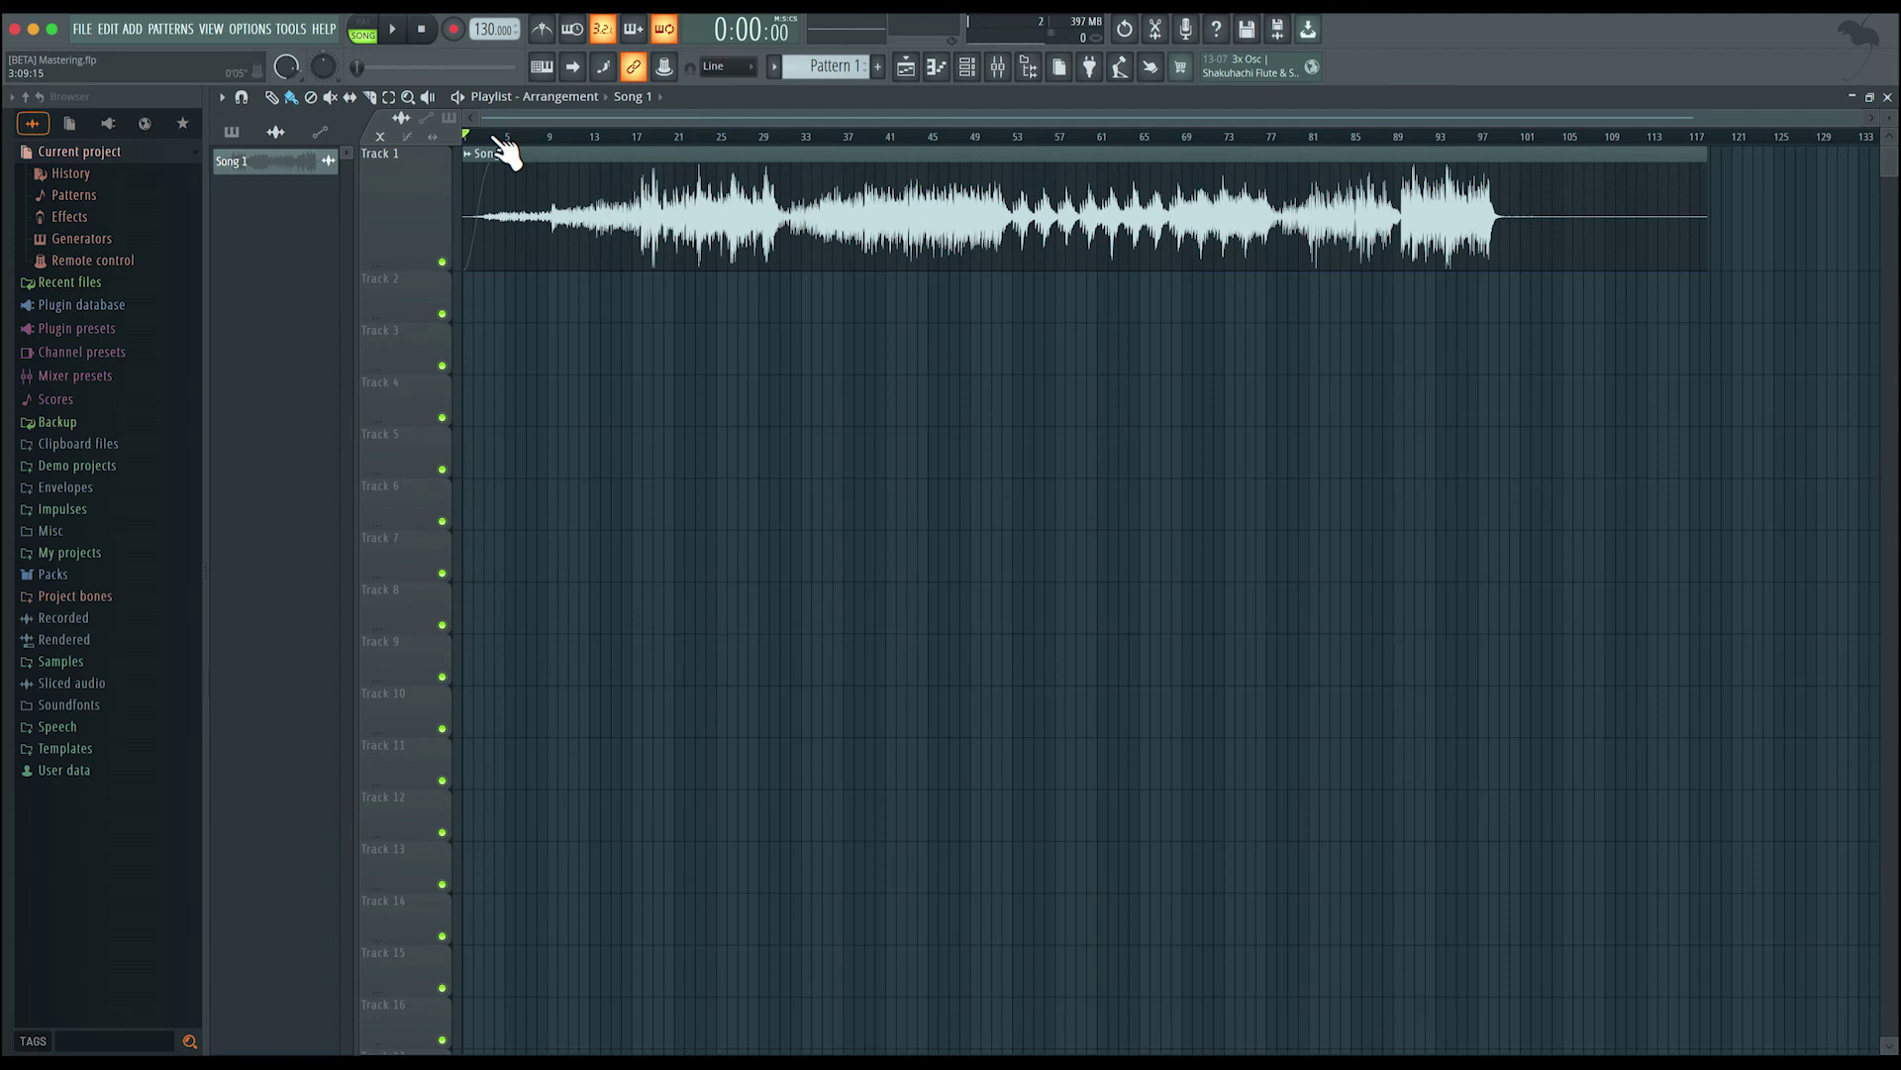
{"action": "key", "text": "space"}
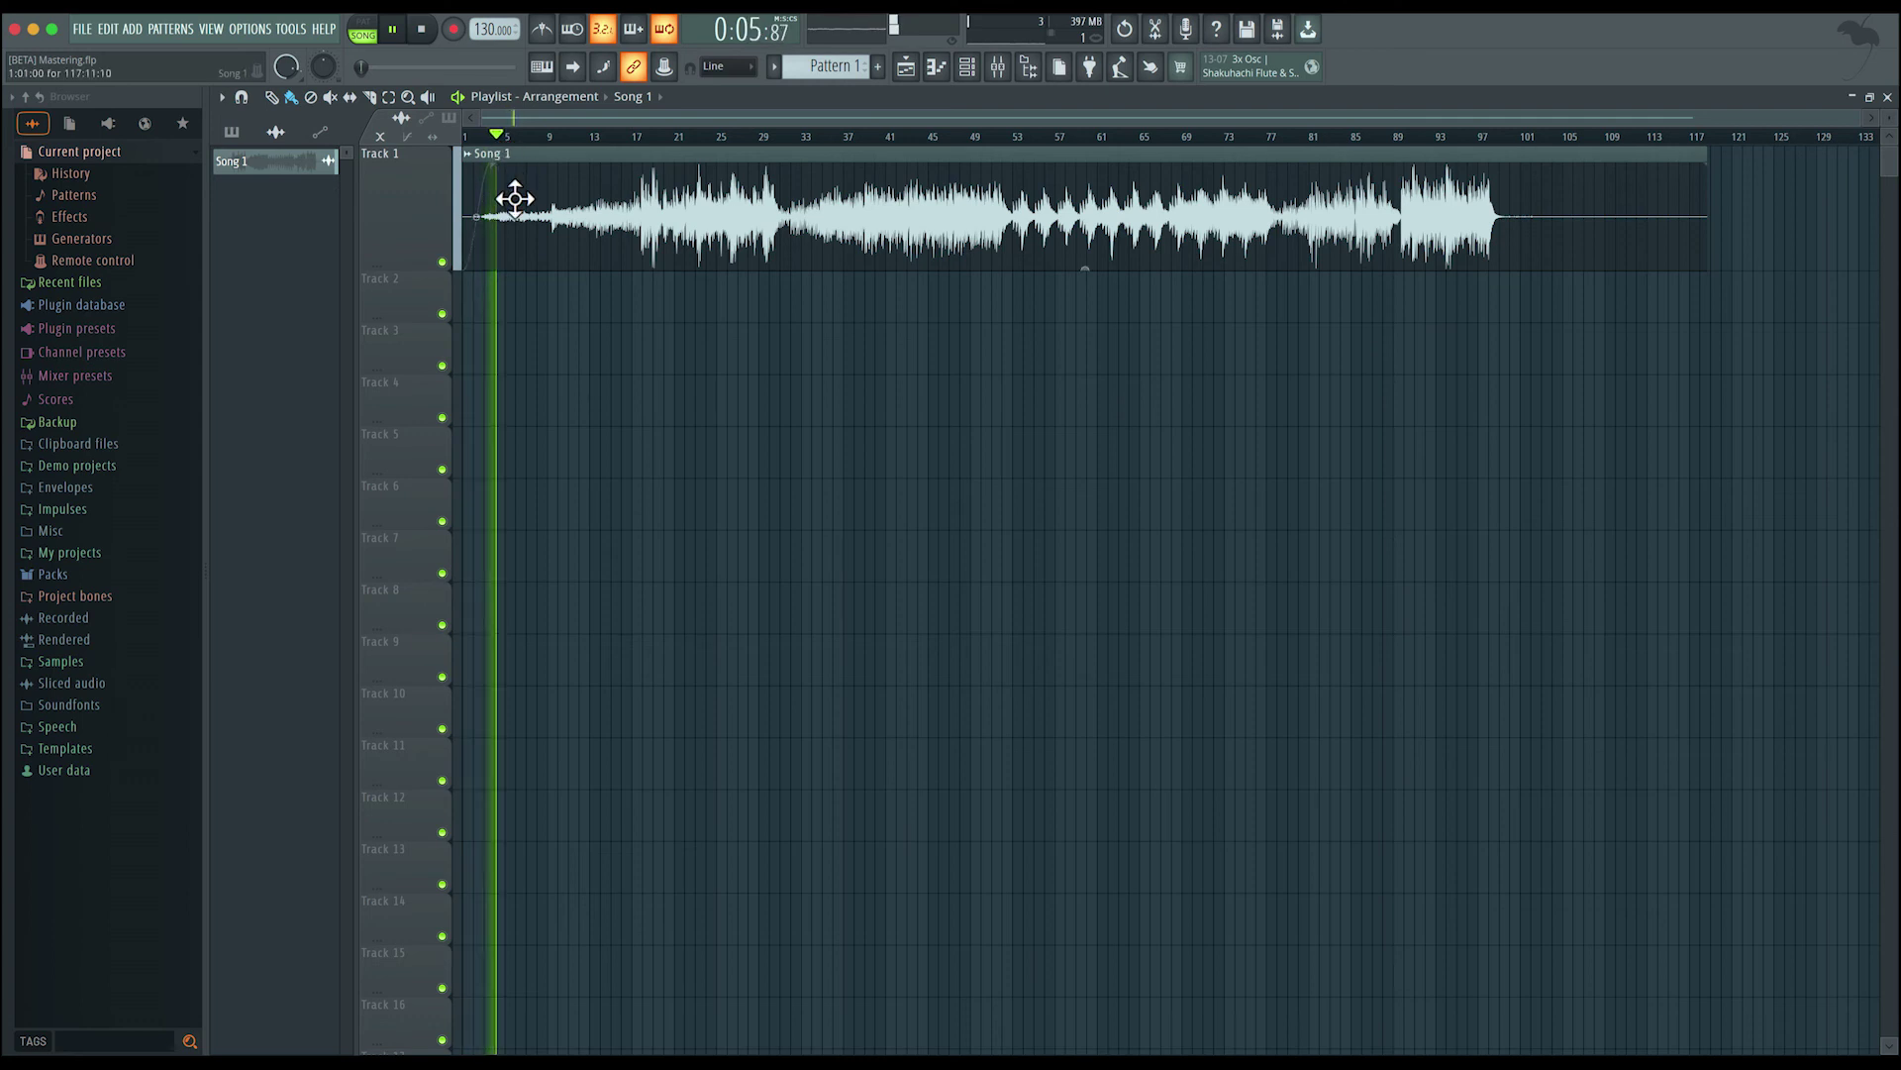
{"action": "key", "text": "space"}
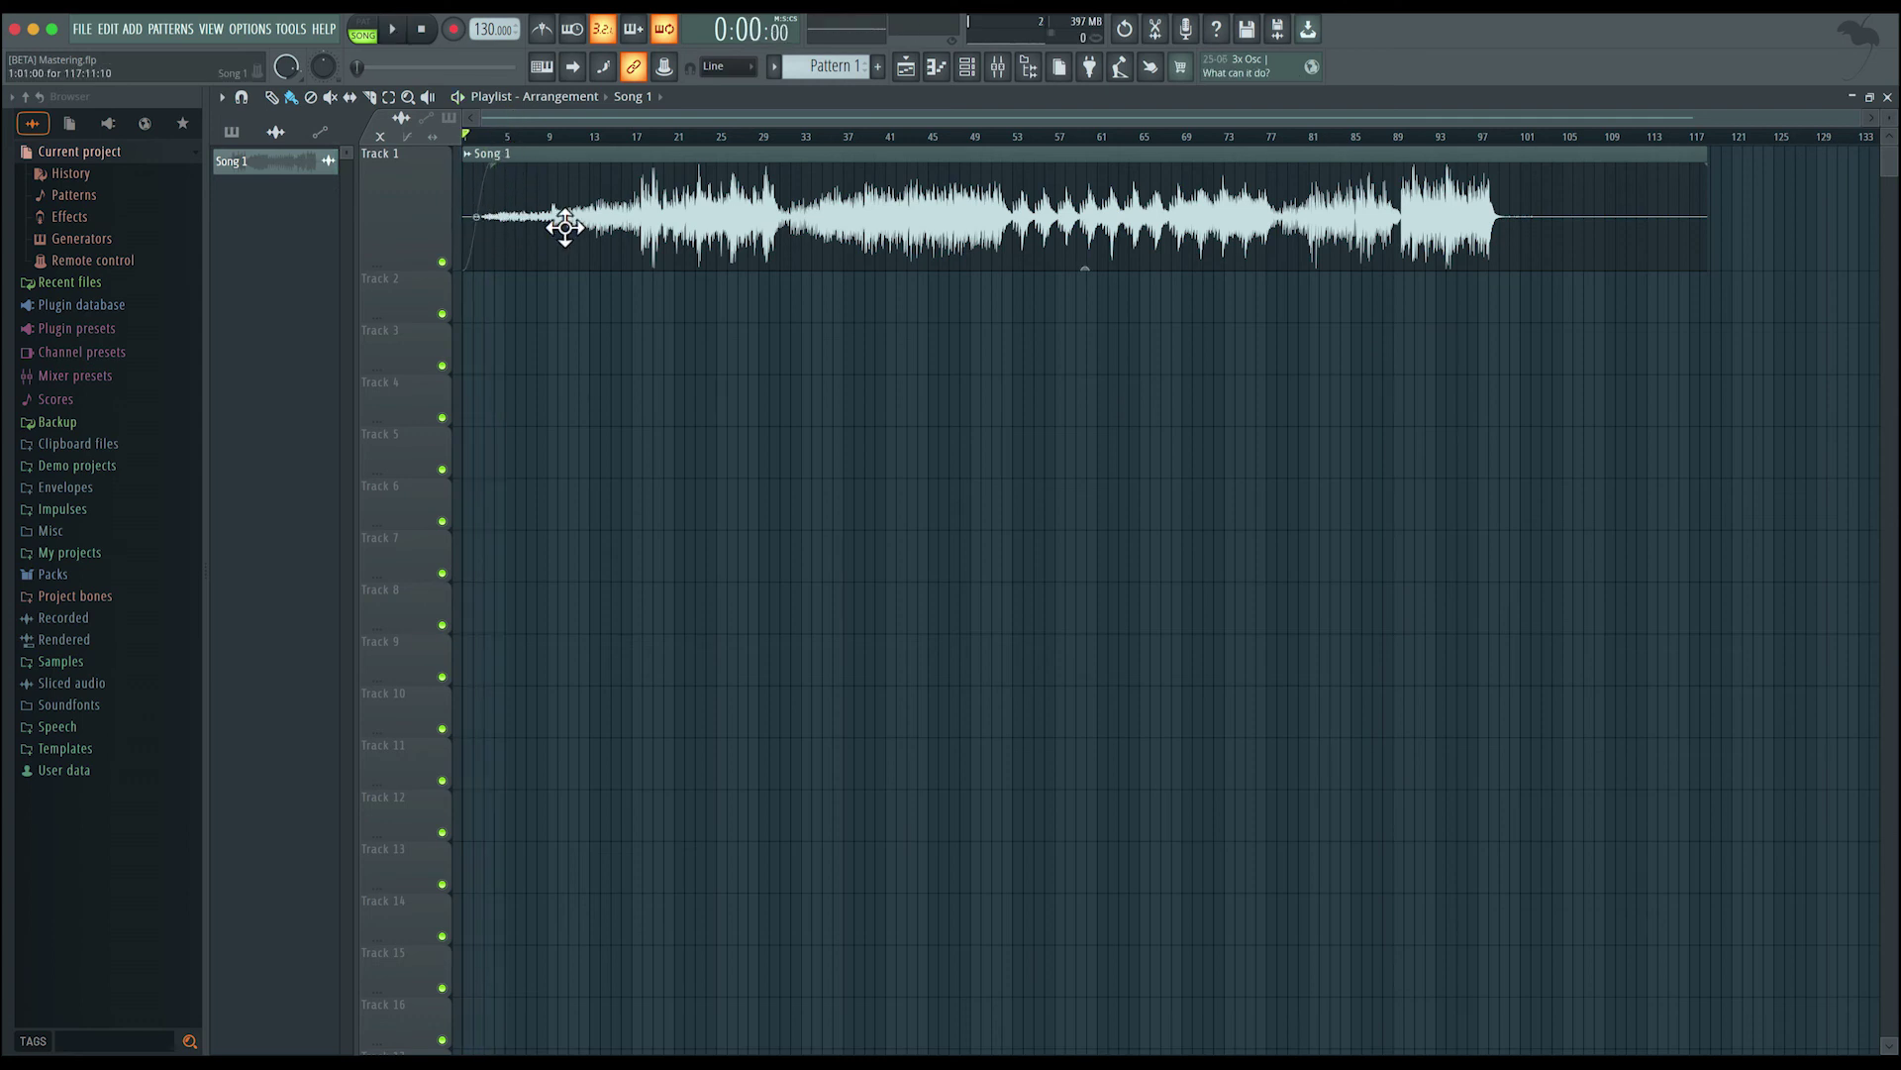
- Trim the Song 1 clip's silent tail to end near bar 101 and check the fade-out
{"action": "left_click", "coordinate": [1491, 141]}
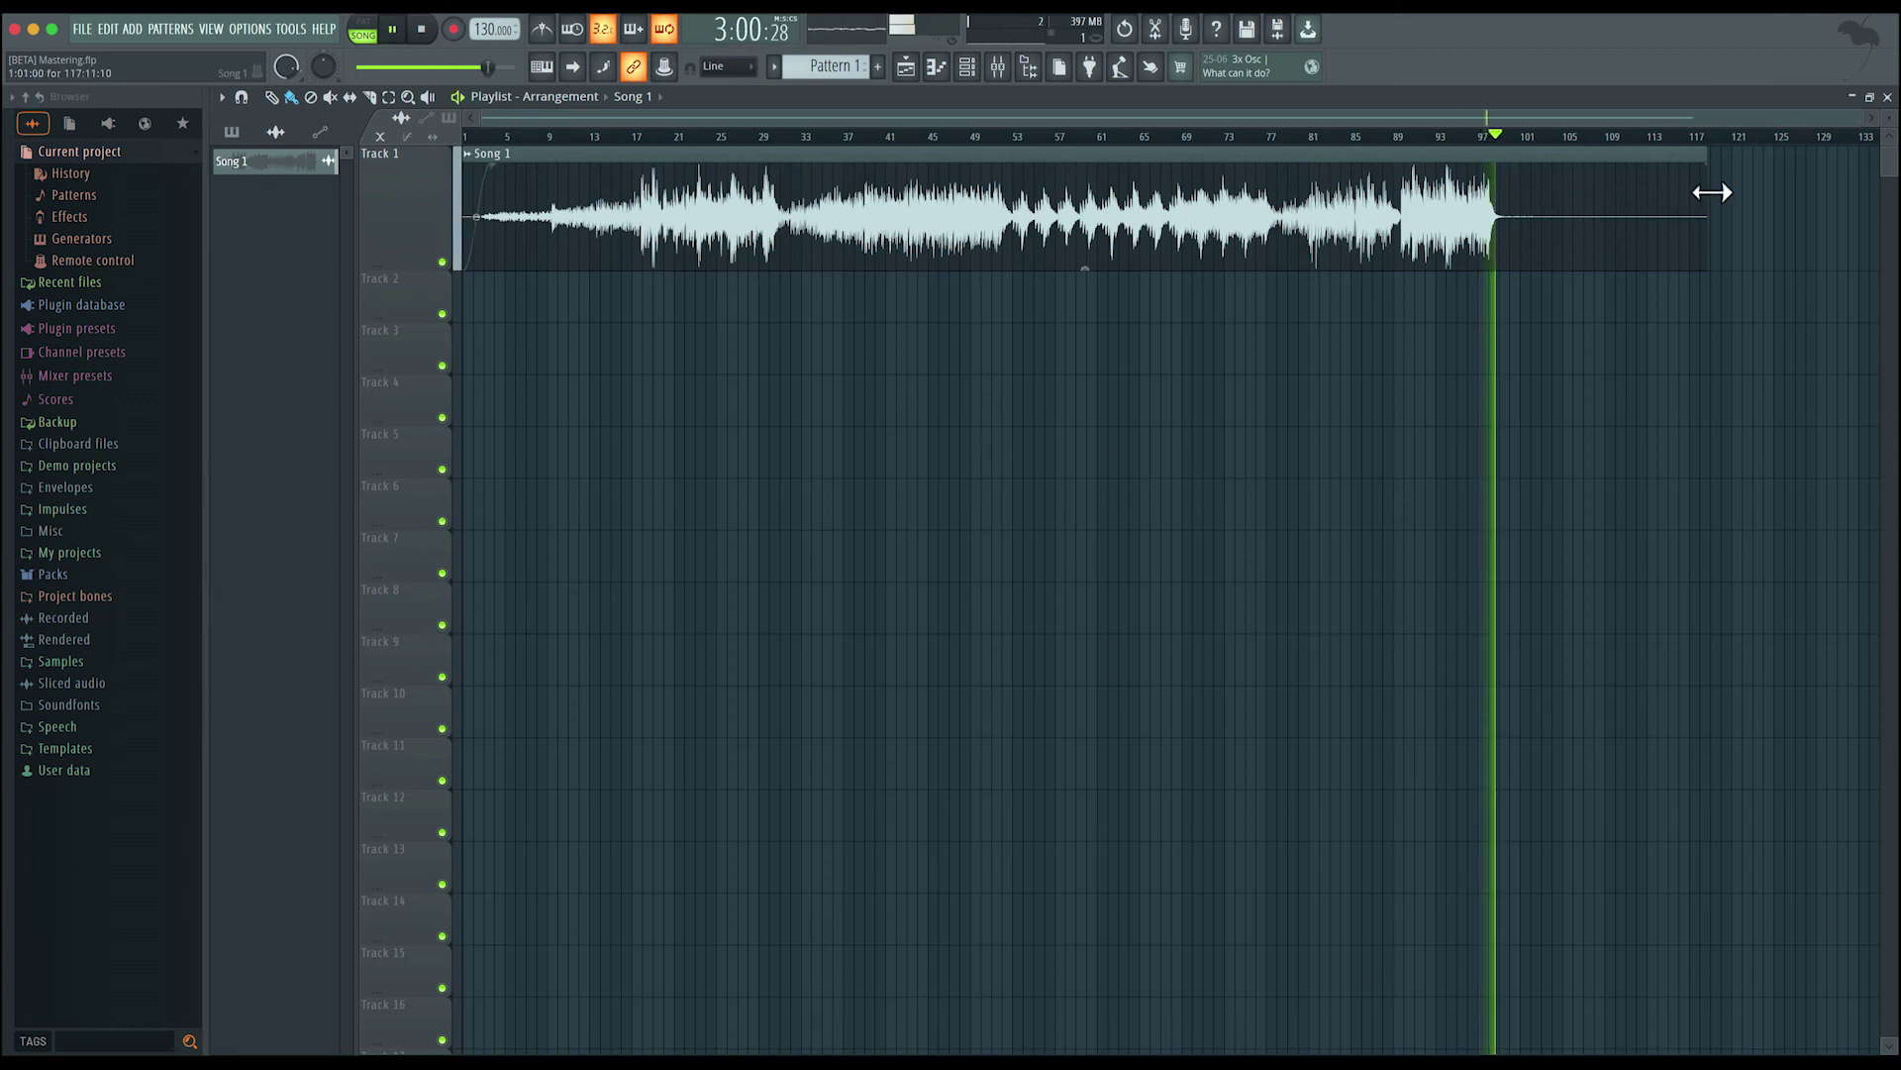
{"action": "left_click_drag", "start_coordinate": [1706, 192], "coordinate": [1538, 195]}
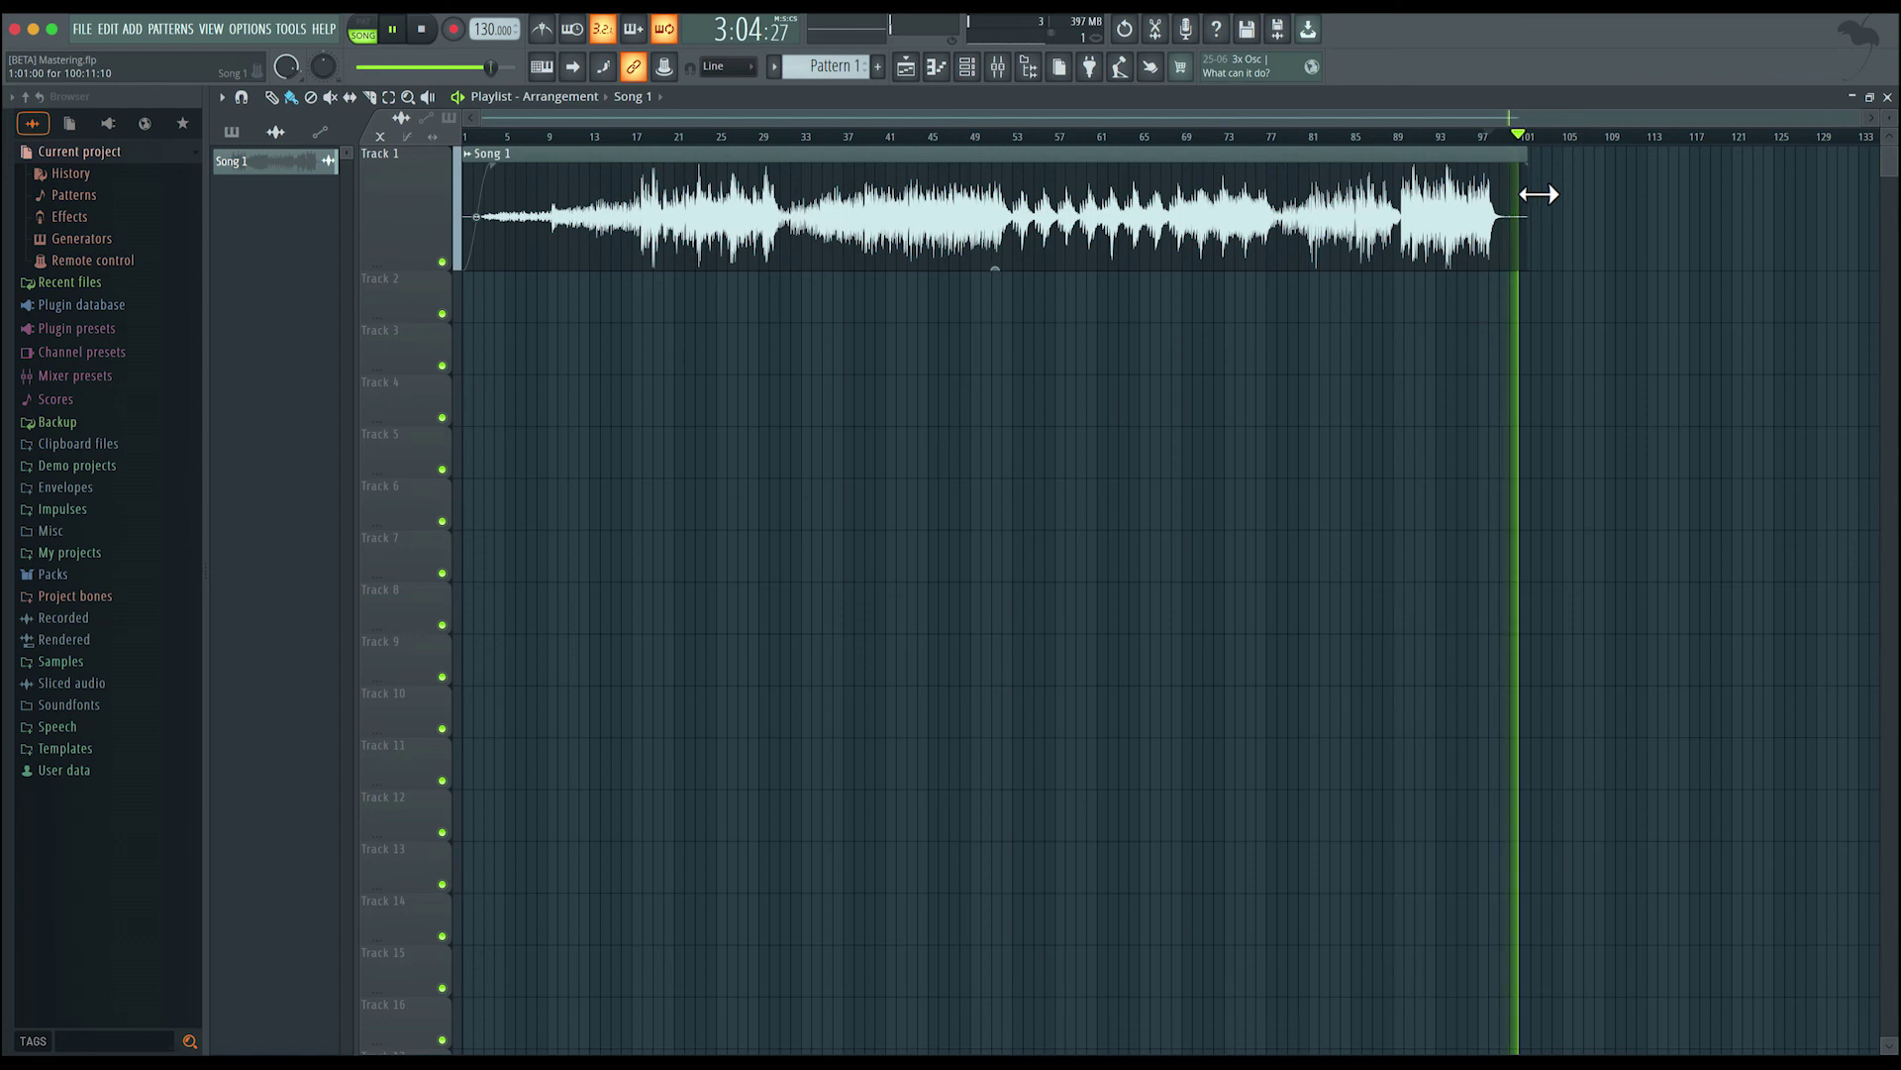
{"action": "key", "text": "space"}
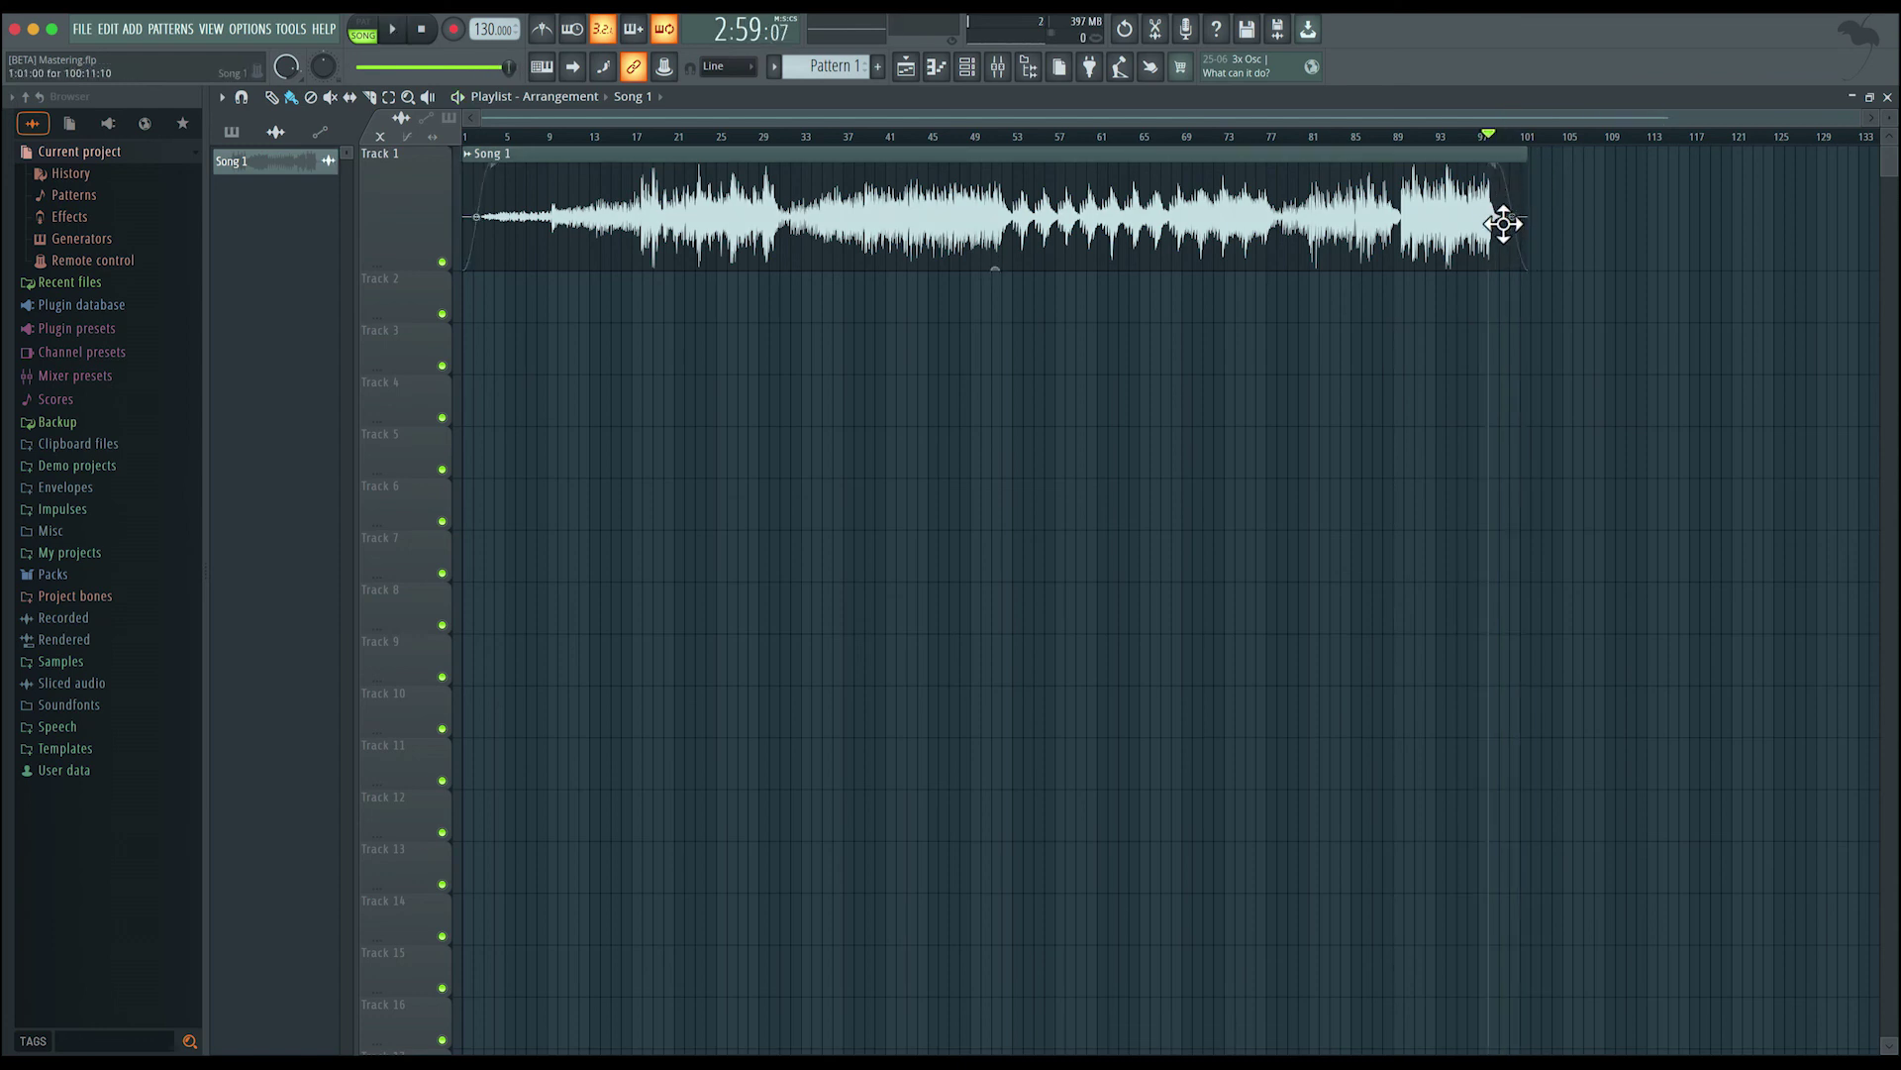
{"action": "scroll", "coordinate": [1517, 171], "scroll_direction": "up", "scroll_amount": 6}
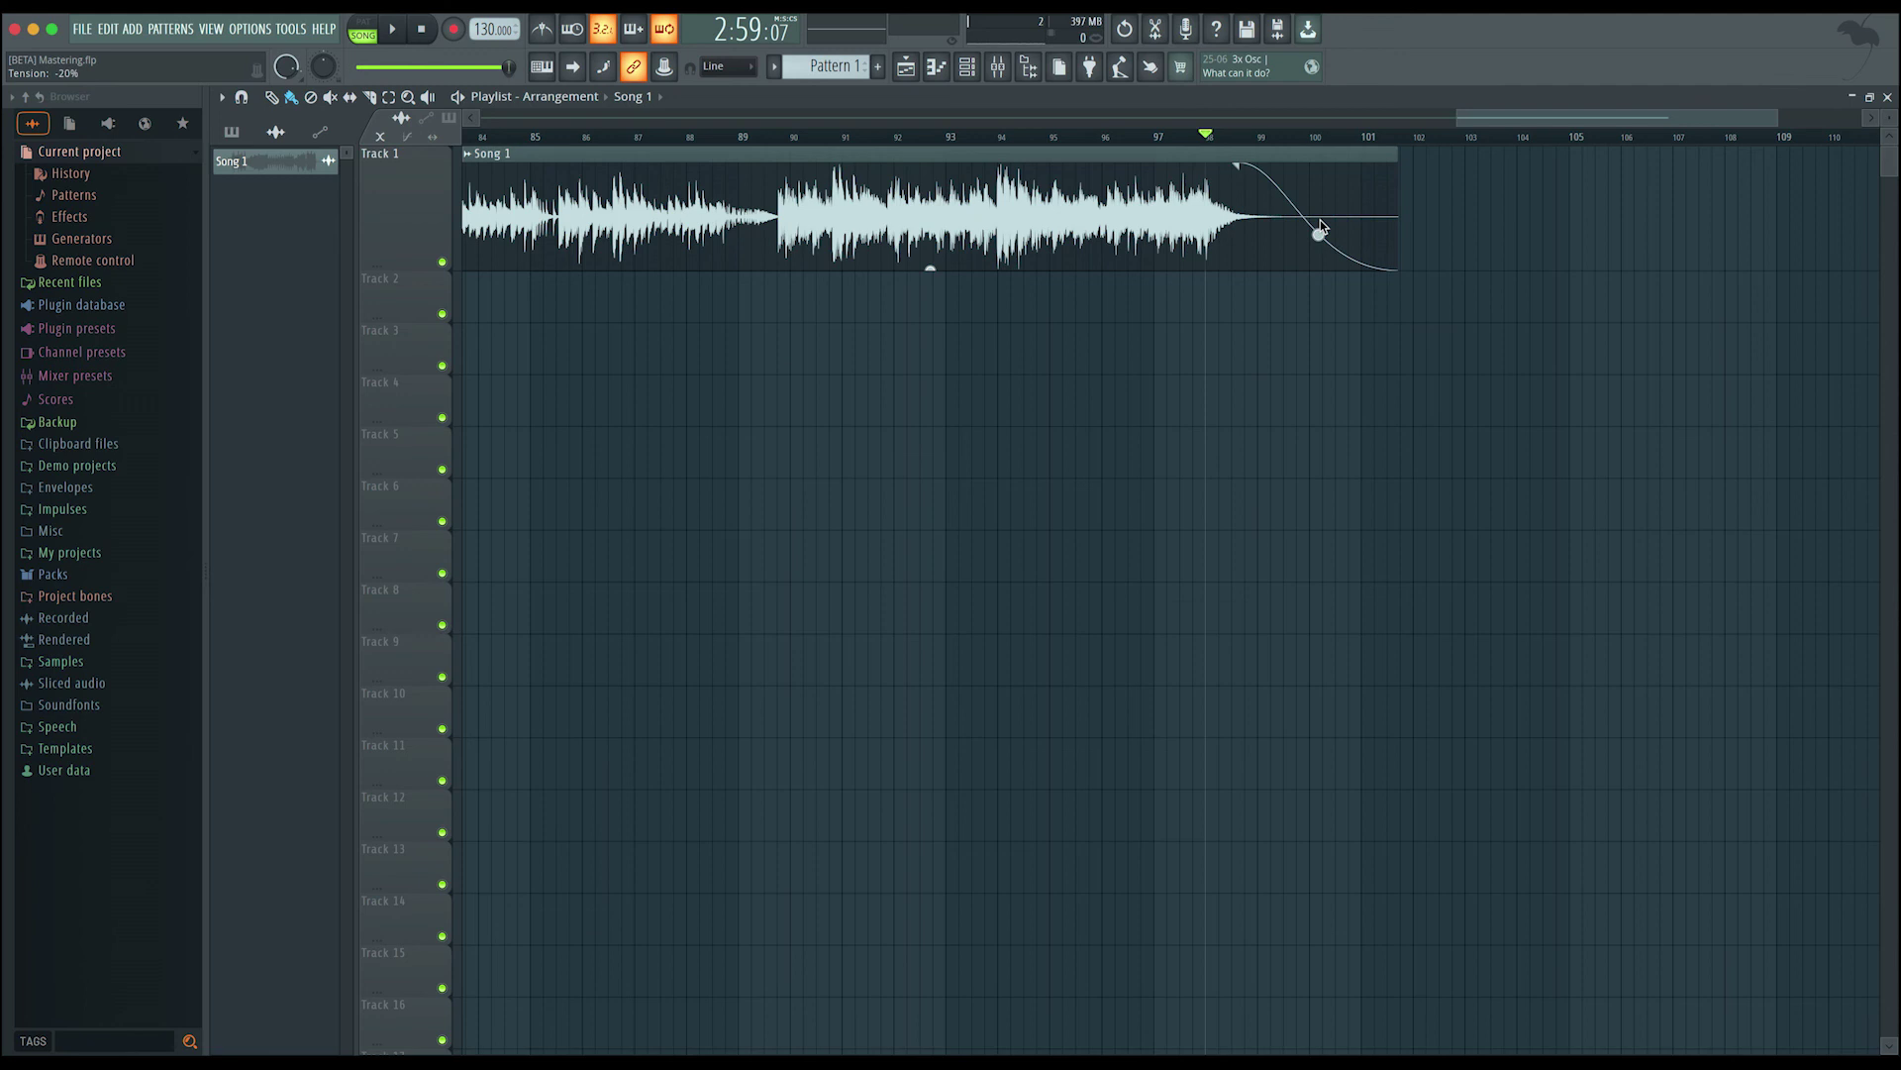
{"action": "key", "text": "space"}
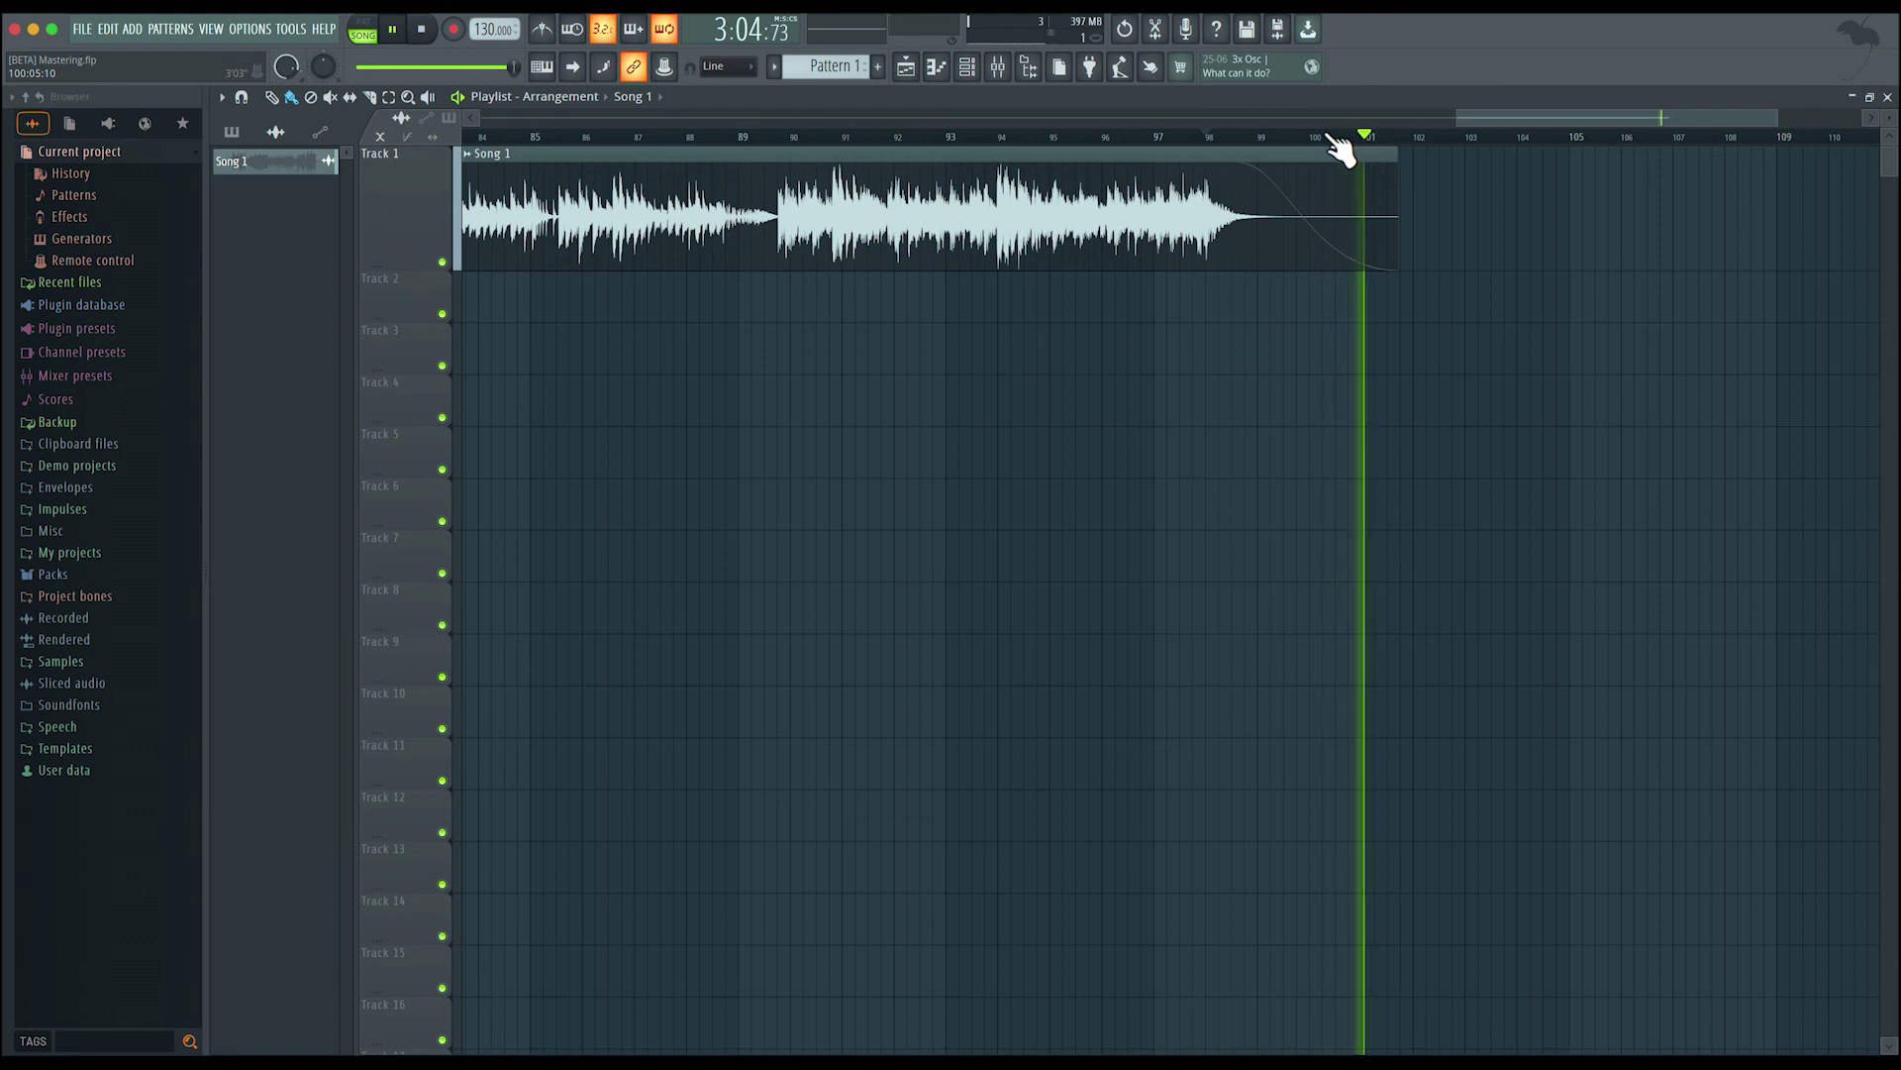
{"action": "key", "text": "space"}
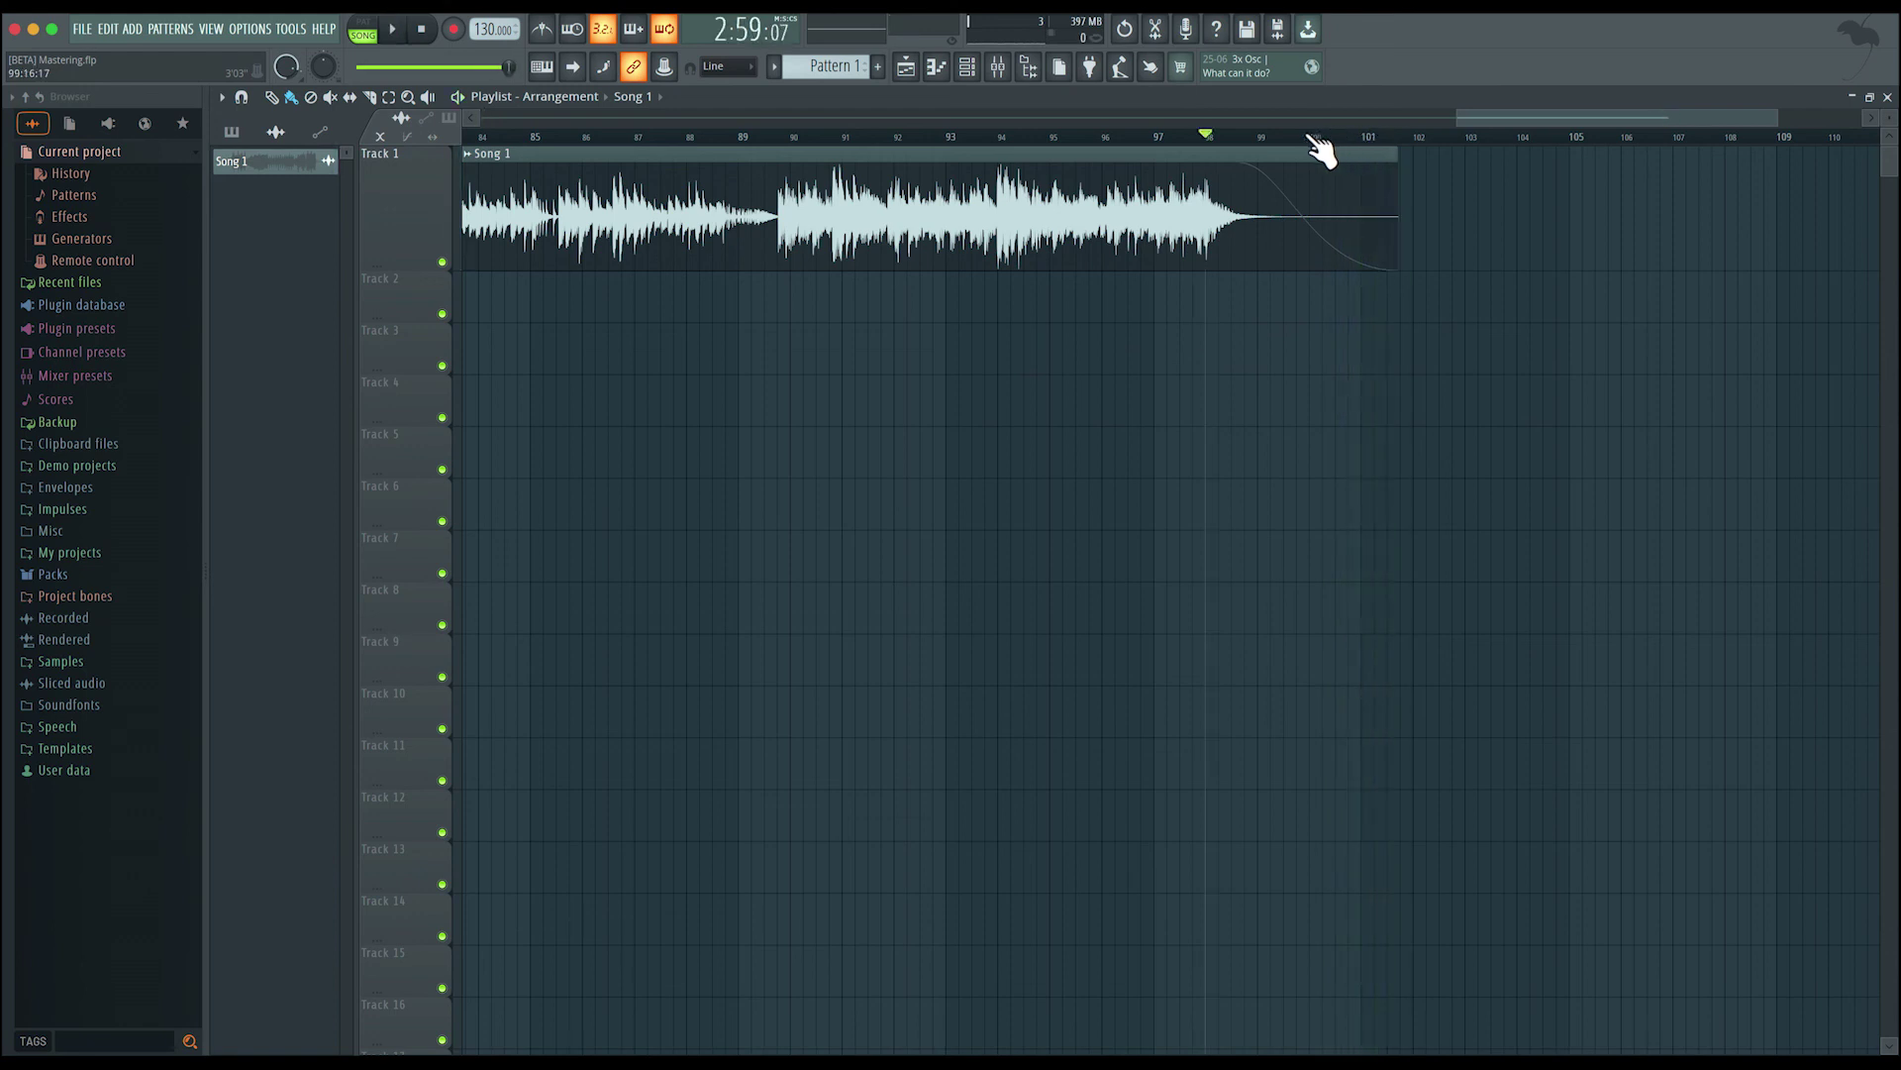
{"action": "scroll", "coordinate": [1270, 152], "scroll_direction": "down", "scroll_amount": 5}
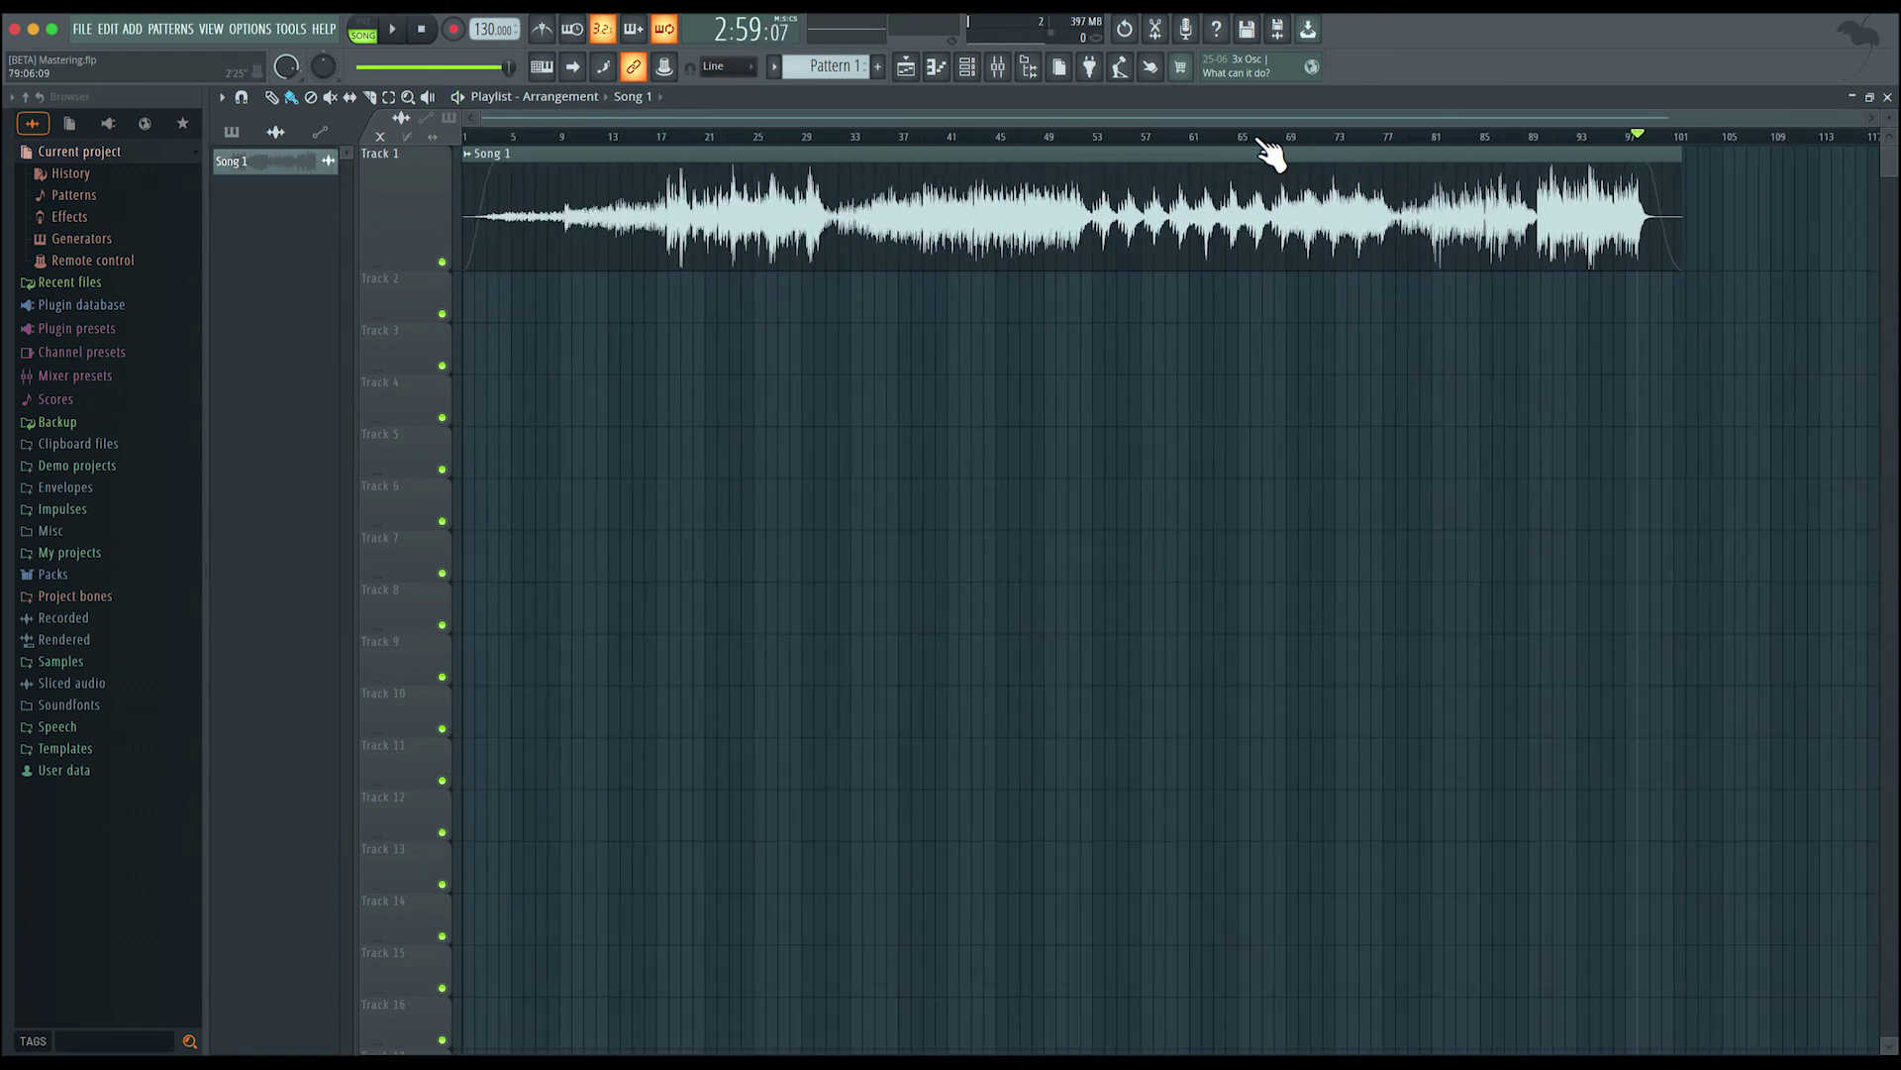
- Export the song as an MP3 named 'Song 1 Mastered' to the Desktop, bringing up render settings
{"action": "left_click", "coordinate": [1121, 140]}
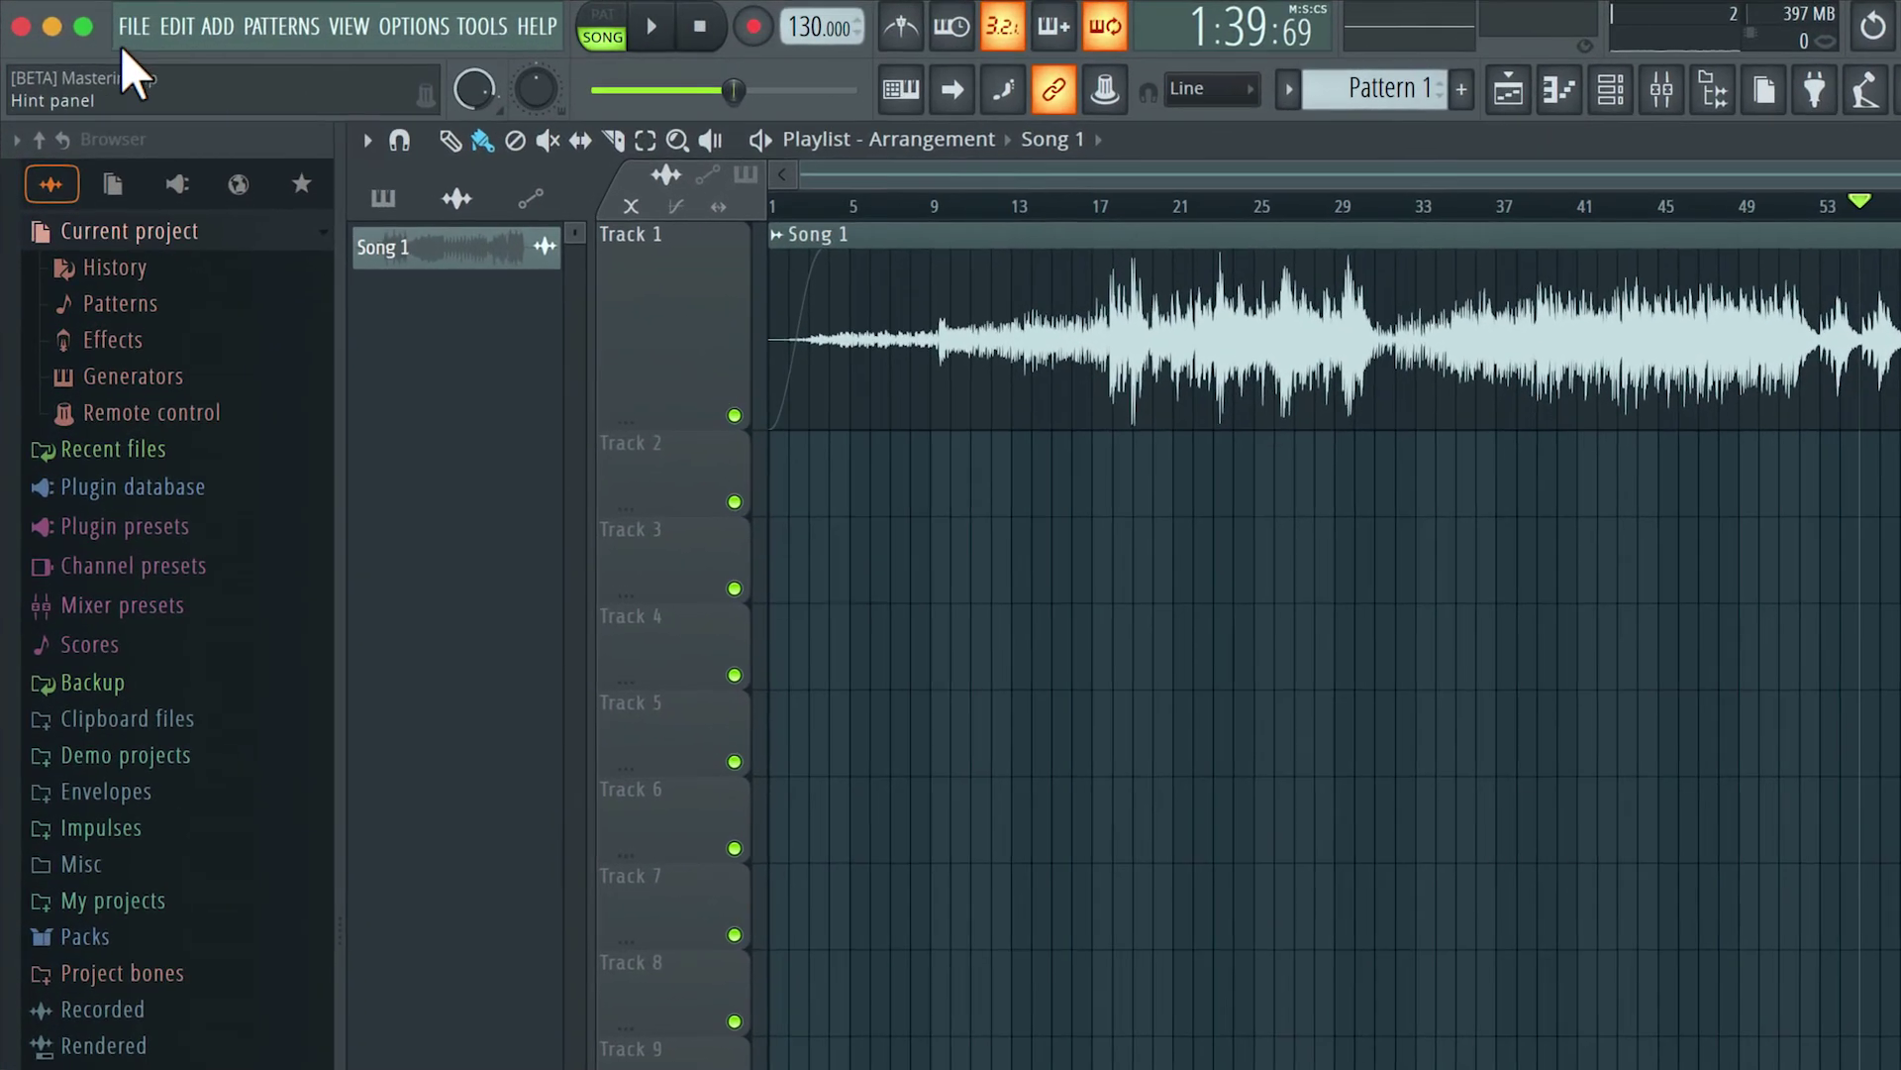
{"action": "left_click", "coordinate": [104, 28]}
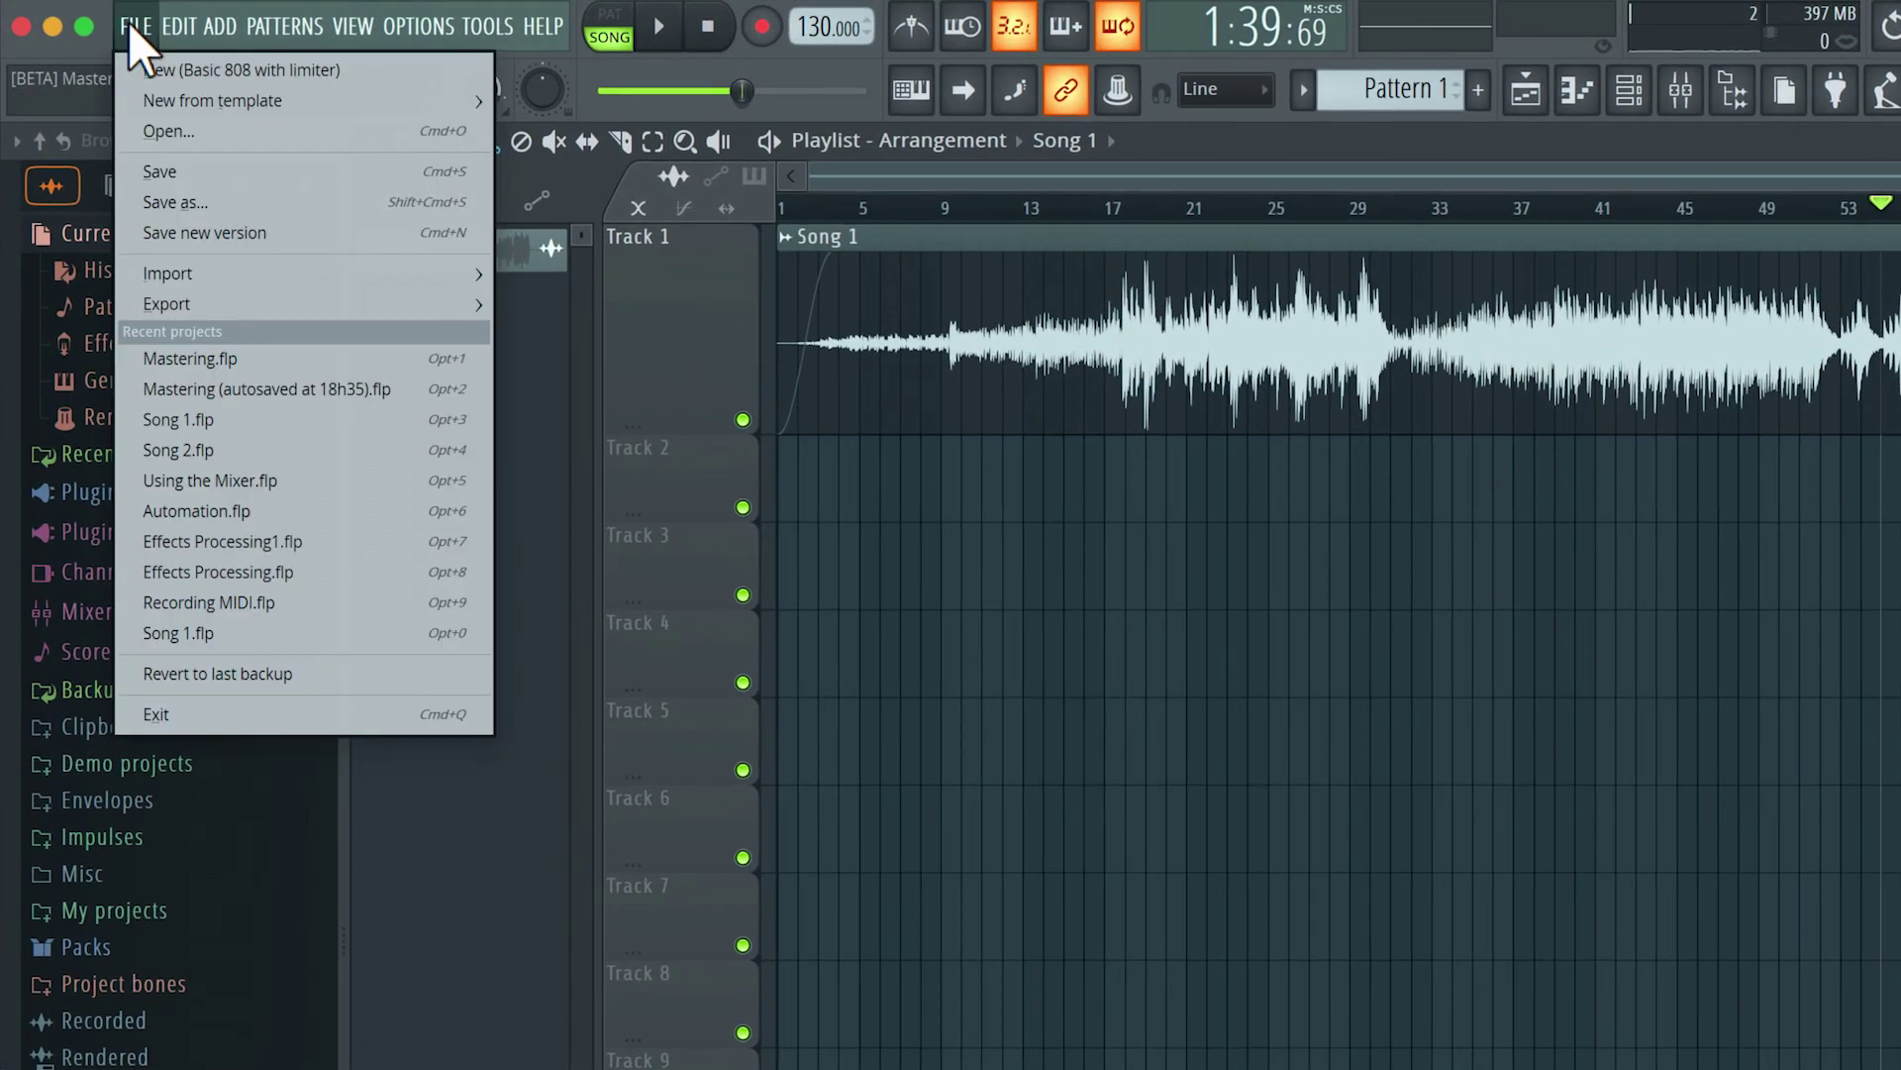
{"action": "mouse_move", "coordinate": [341, 301]}
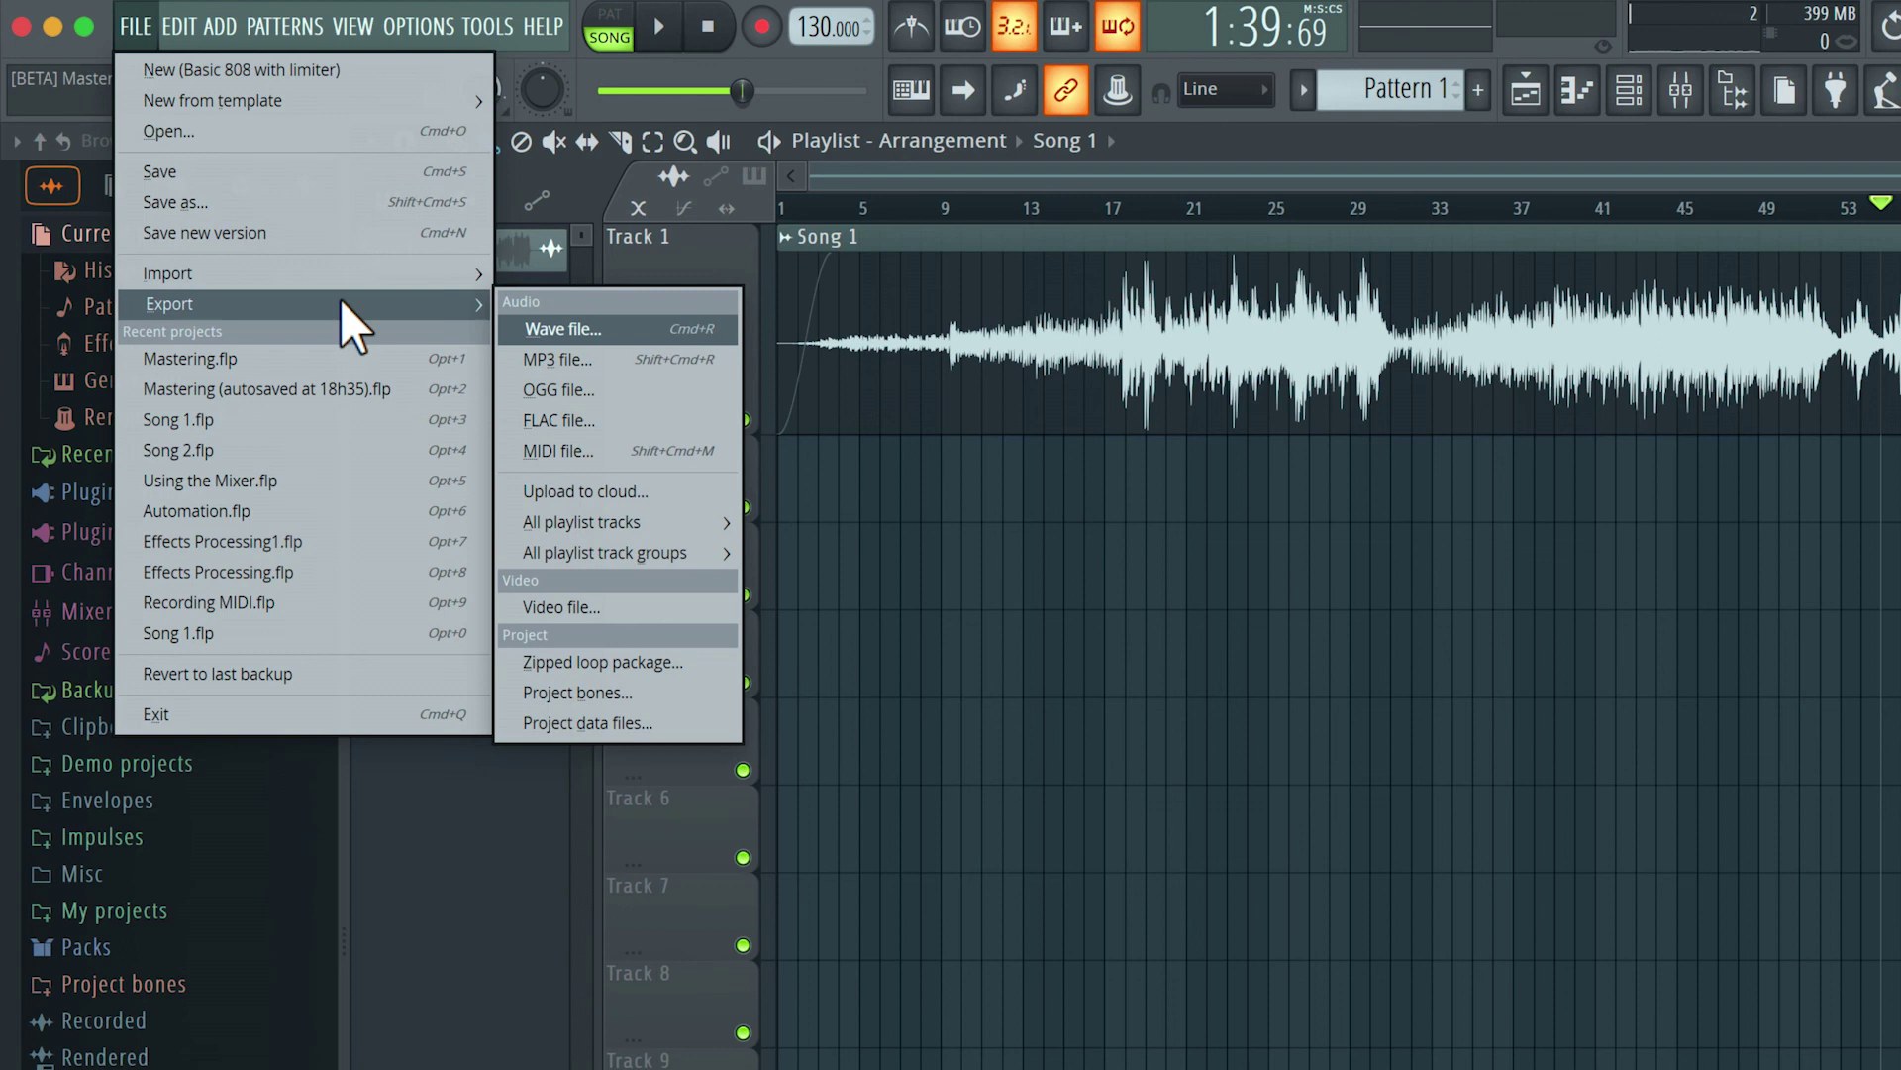
{"action": "left_click", "coordinate": [602, 353]}
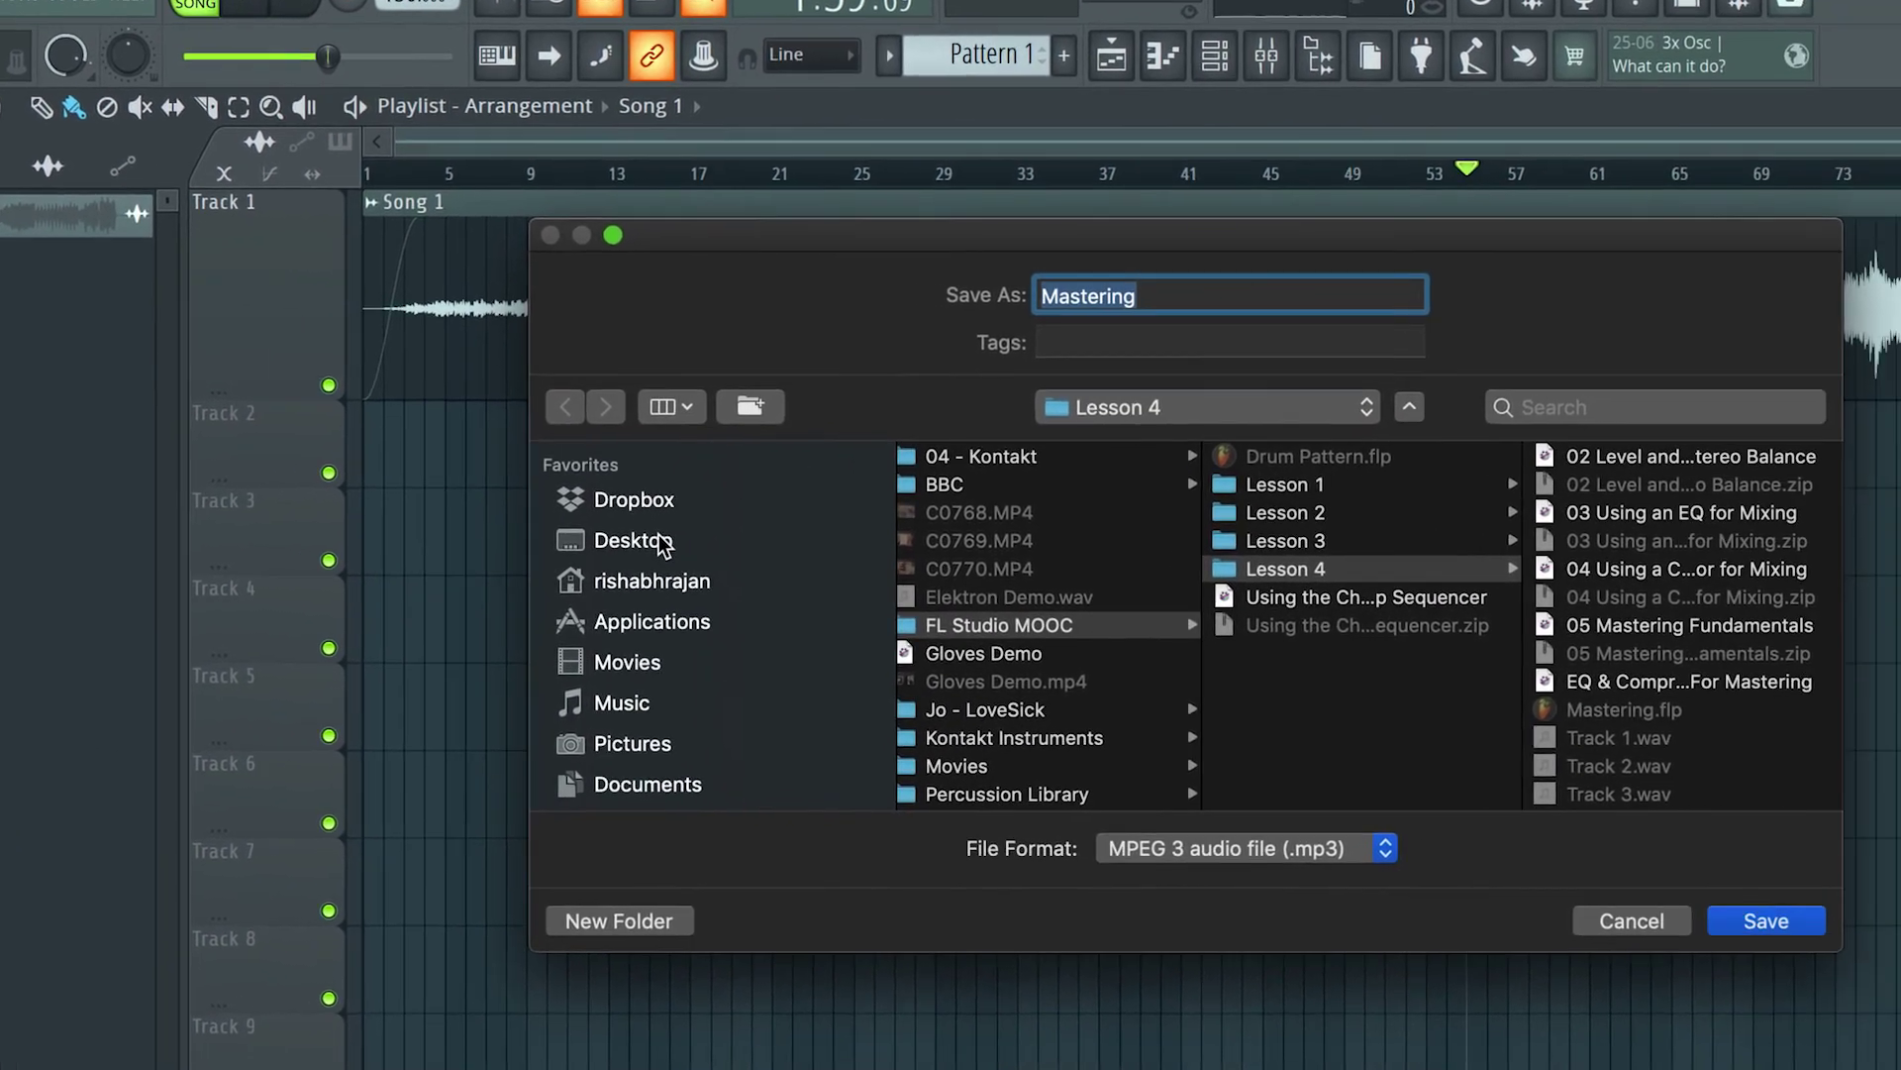
{"action": "left_click", "coordinate": [1118, 580]}
{"action": "left_click", "coordinate": [787, 497]}
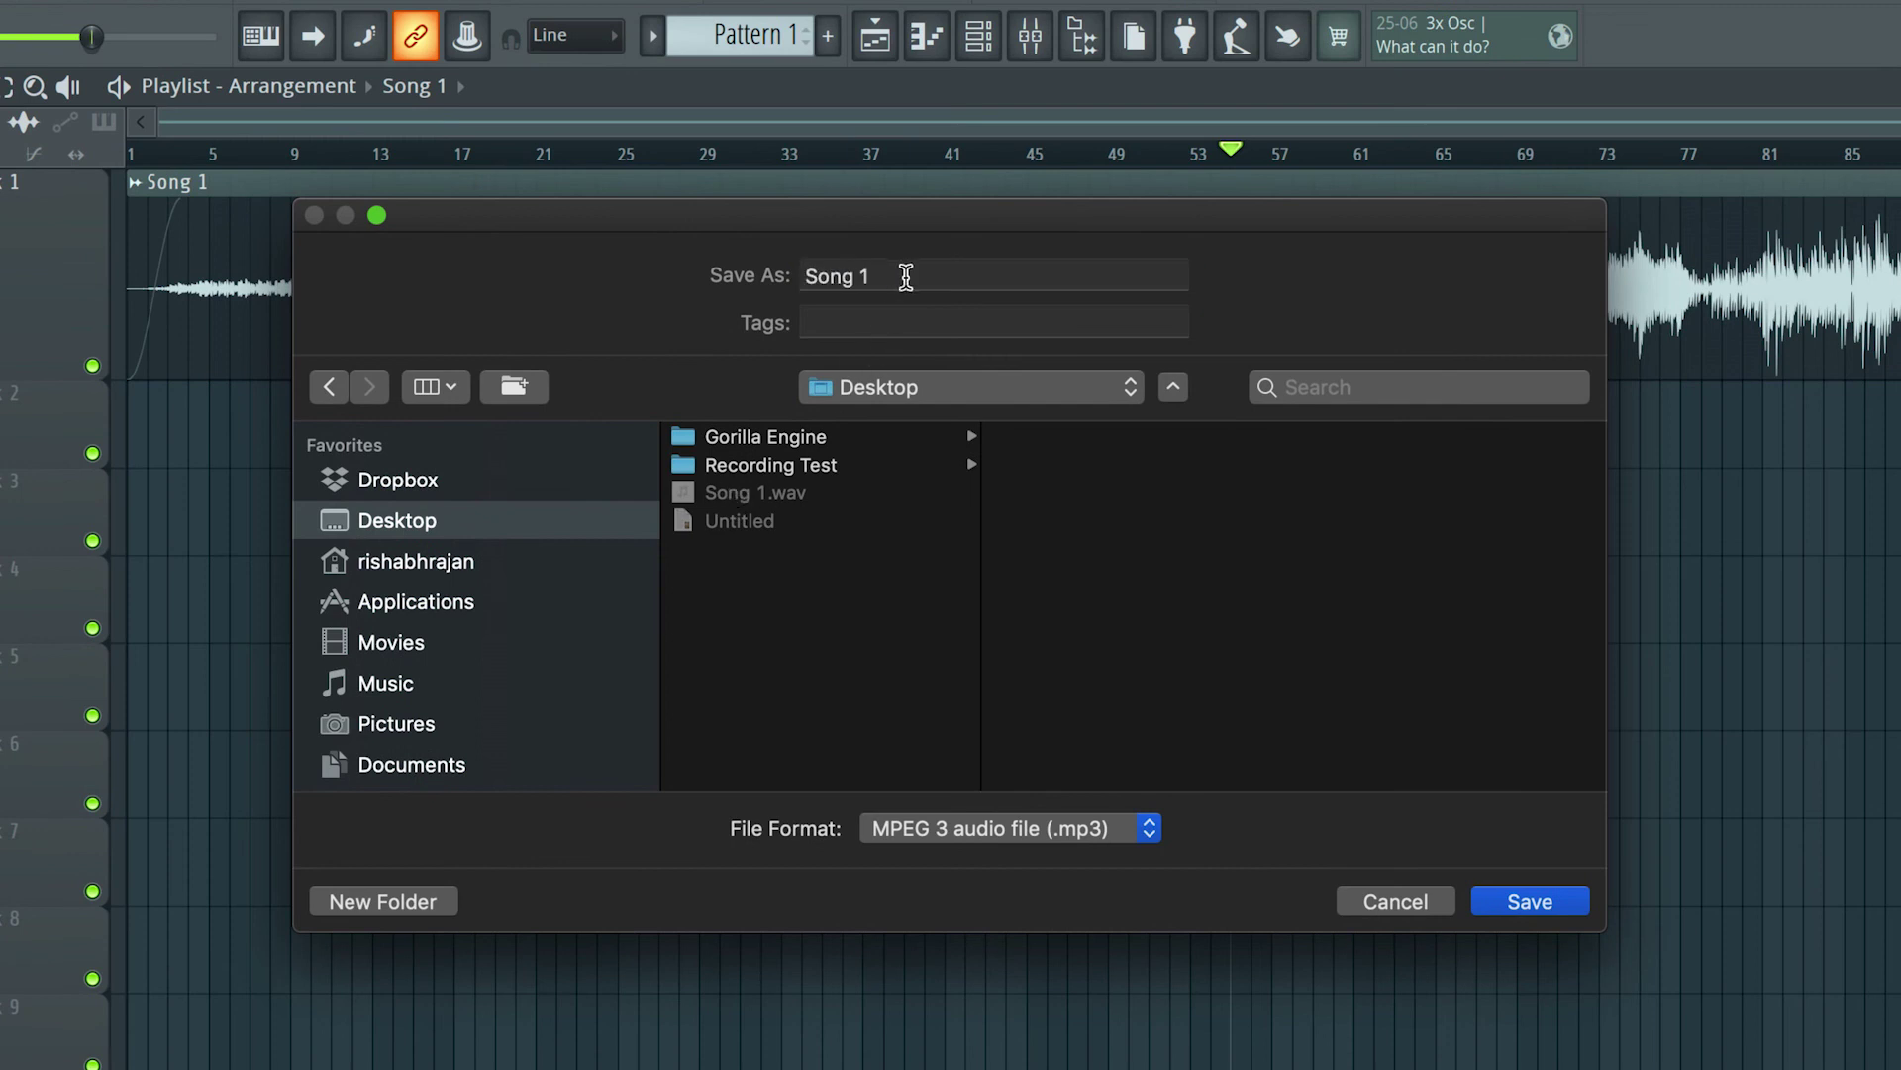
{"action": "left_click", "coordinate": [963, 281]}
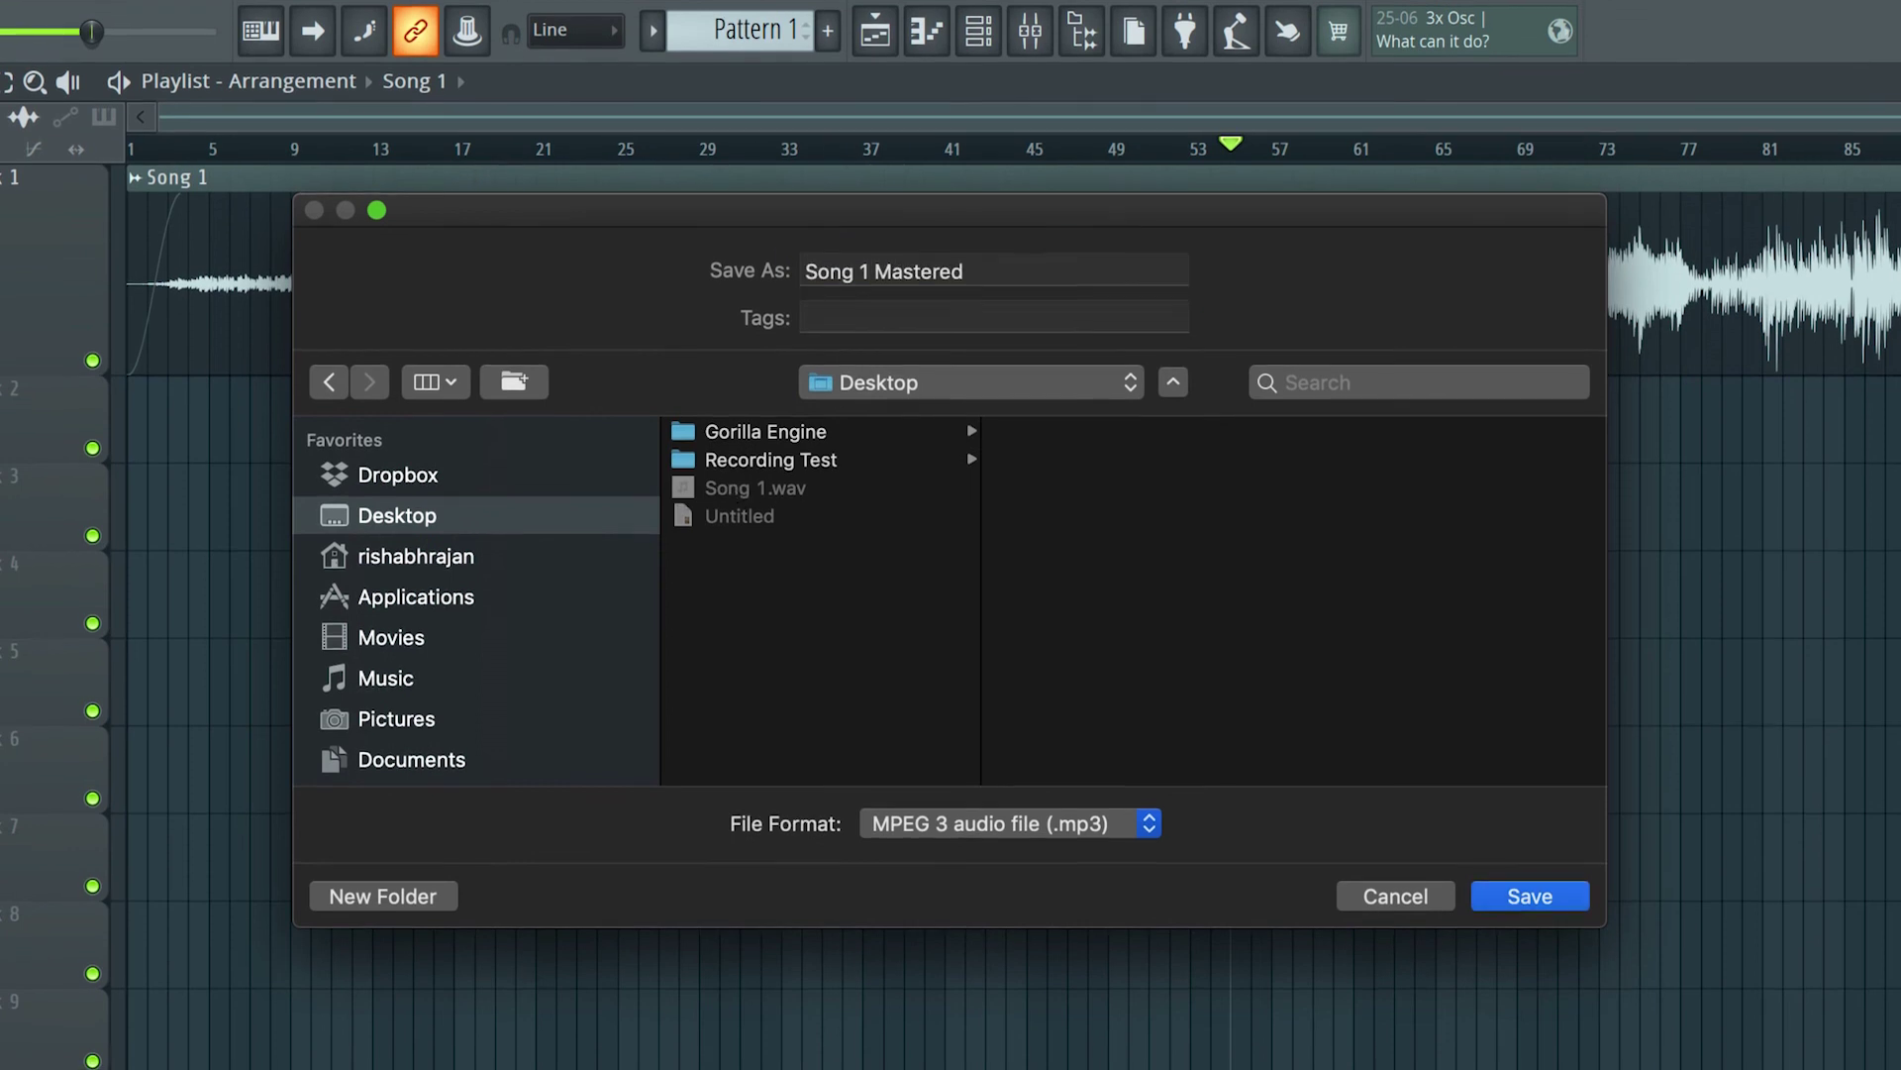
{"action": "key", "text": "Return"}
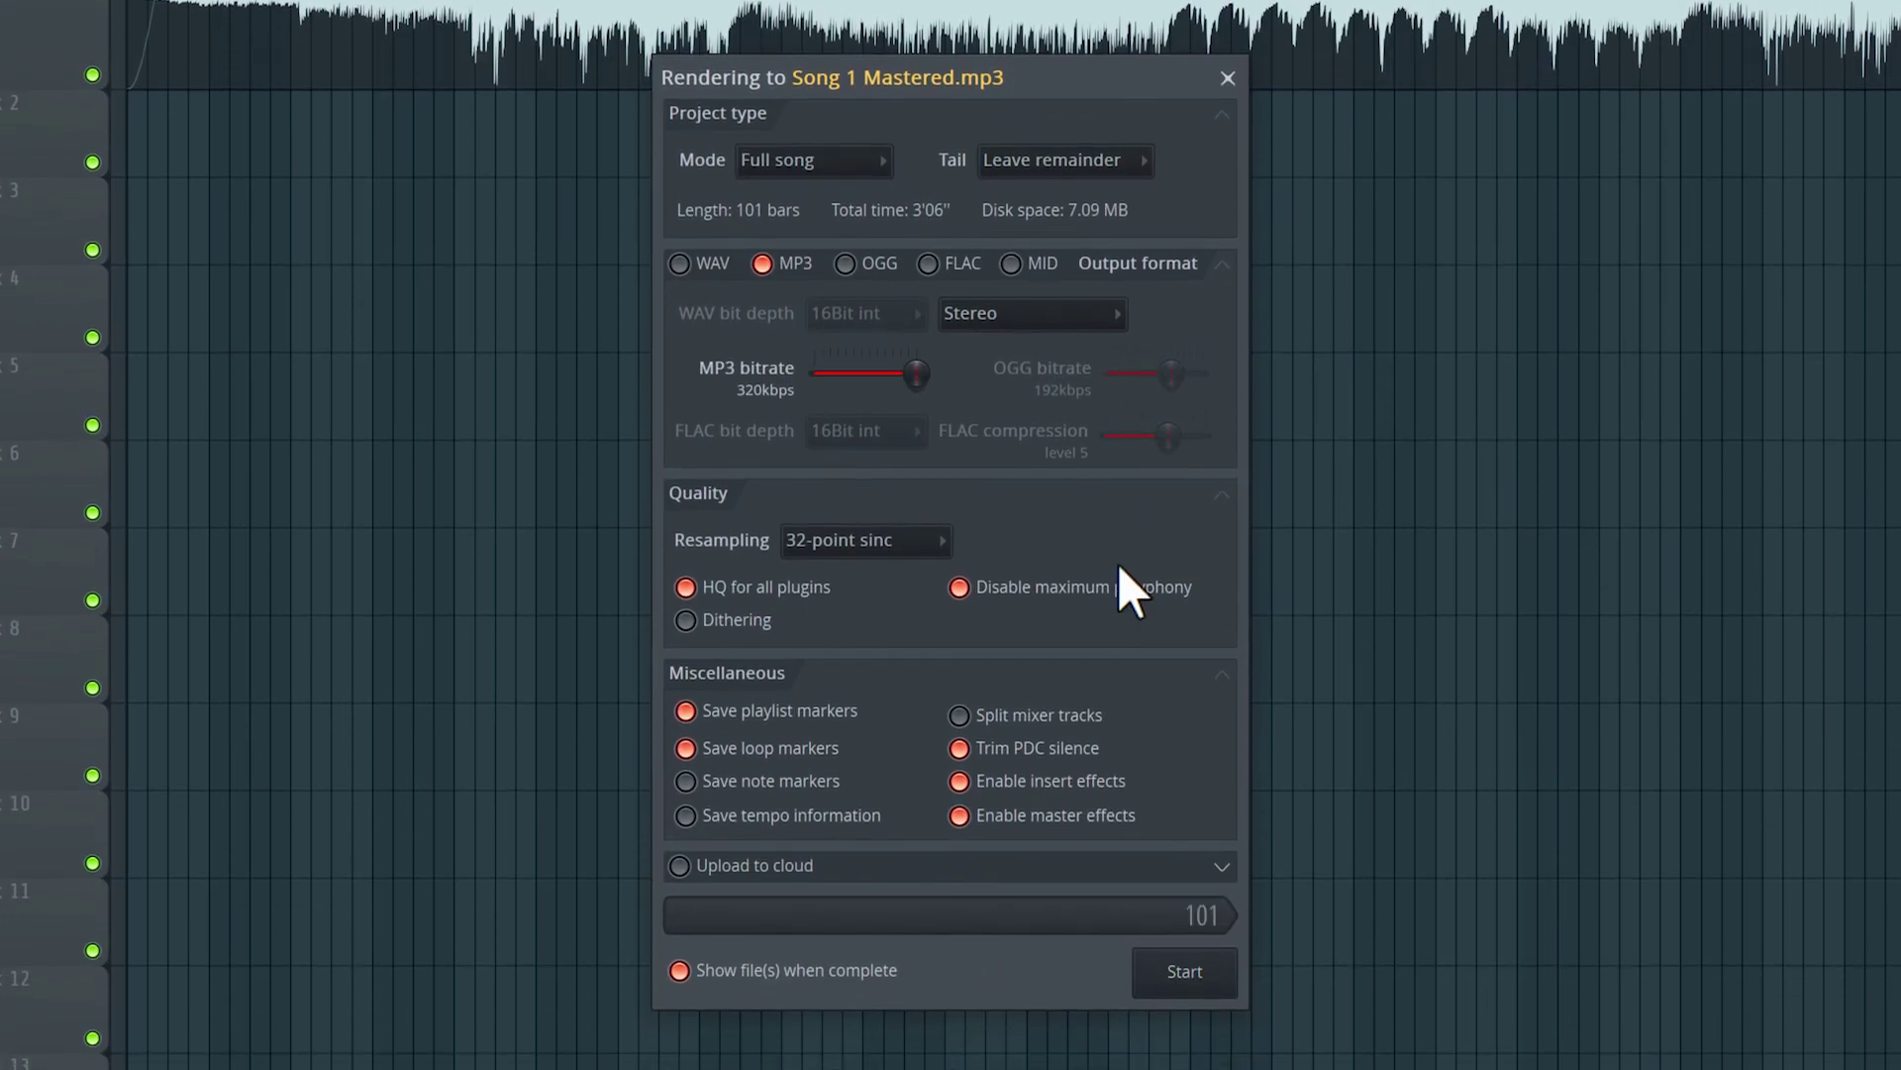